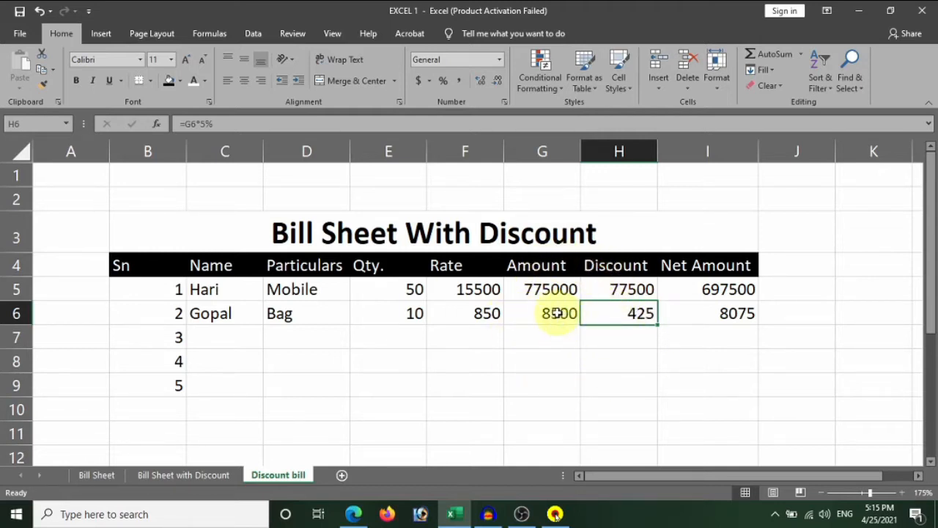
# Review the amount of the second bill row, the Bill Sheet and the Bill Sheet with Discount worksheets
pyautogui.click(557, 313)
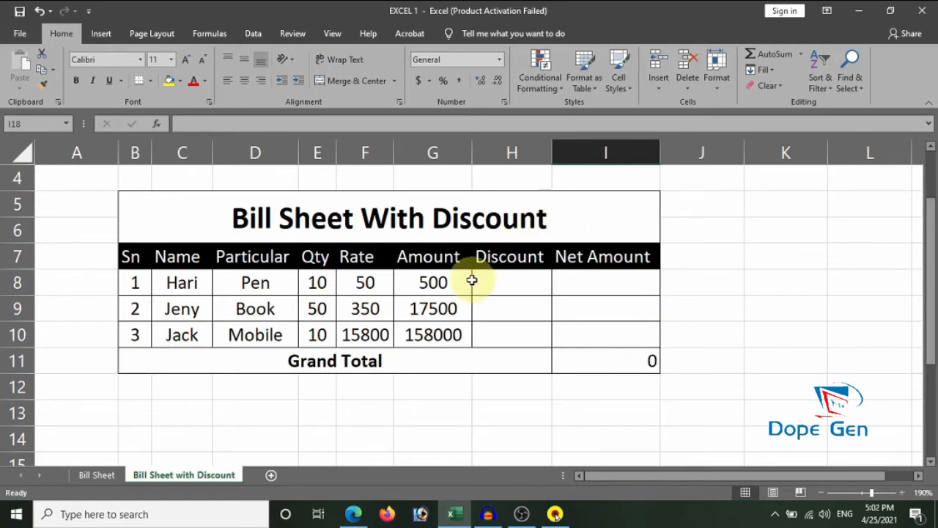
pyautogui.click(97, 474)
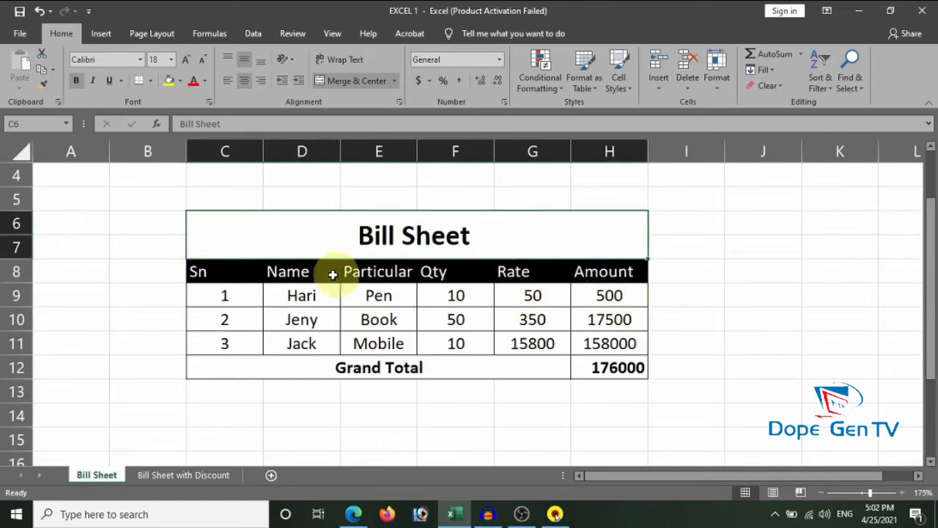
pyautogui.click(185, 475)
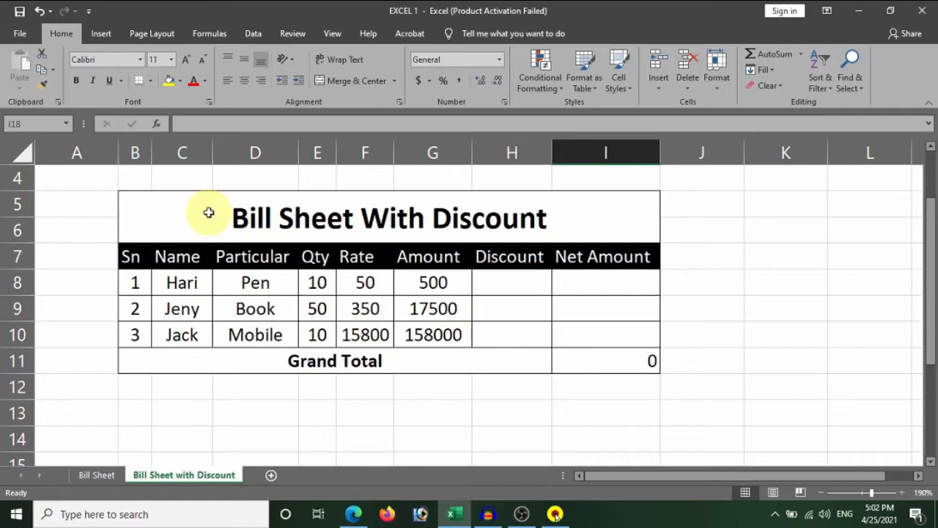
# Add a new worksheet to the workbook and name it "Discount bill"
pyautogui.click(272, 478)
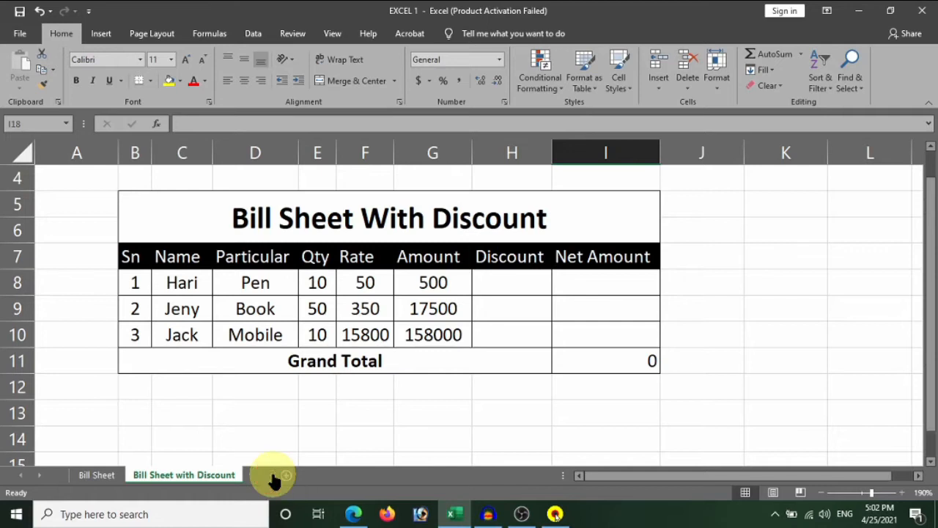
pyautogui.press('BackSpace')
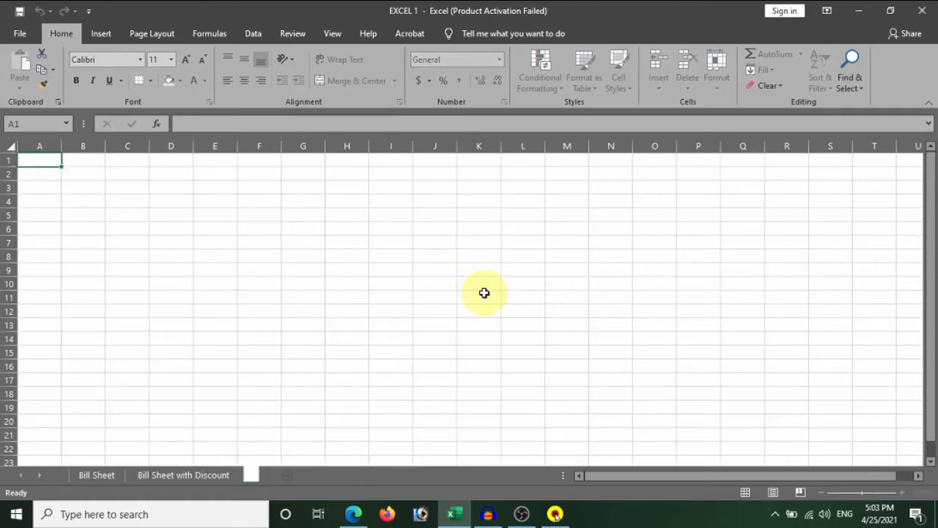
pyautogui.write('Discou')
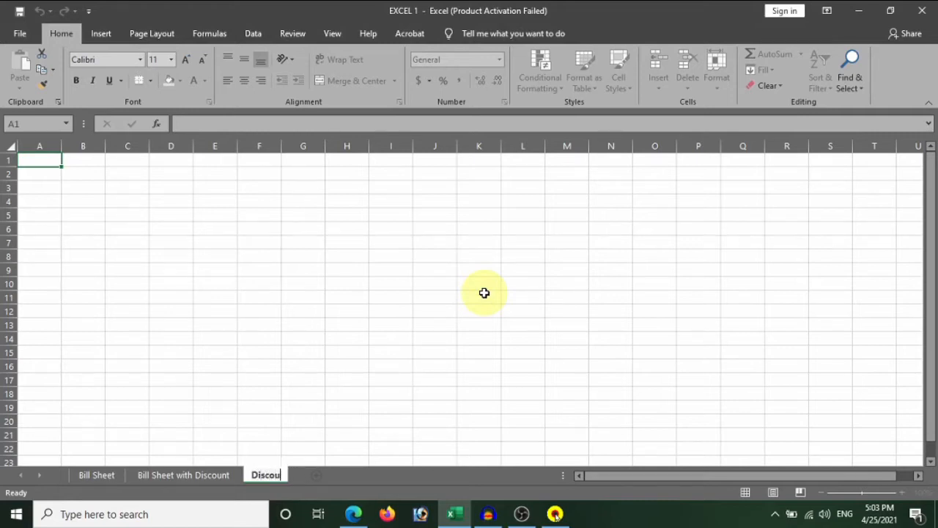
pyautogui.write('nt bill')
pyautogui.press('Return')
# Enter the headers Sn, Name, Particulars and Qty. in cells B4 to E4 of the Discount bill sheet
pyautogui.scroll(5, 484, 293)
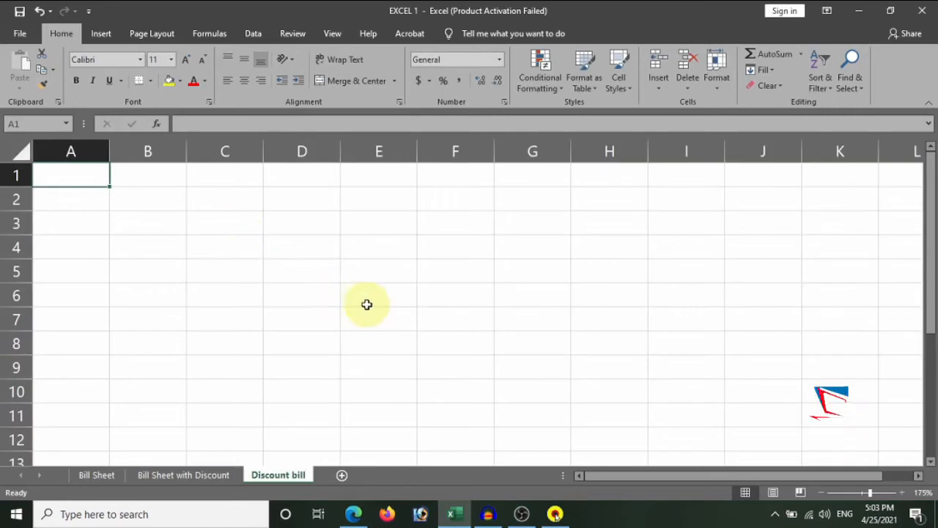
pyautogui.click(138, 242)
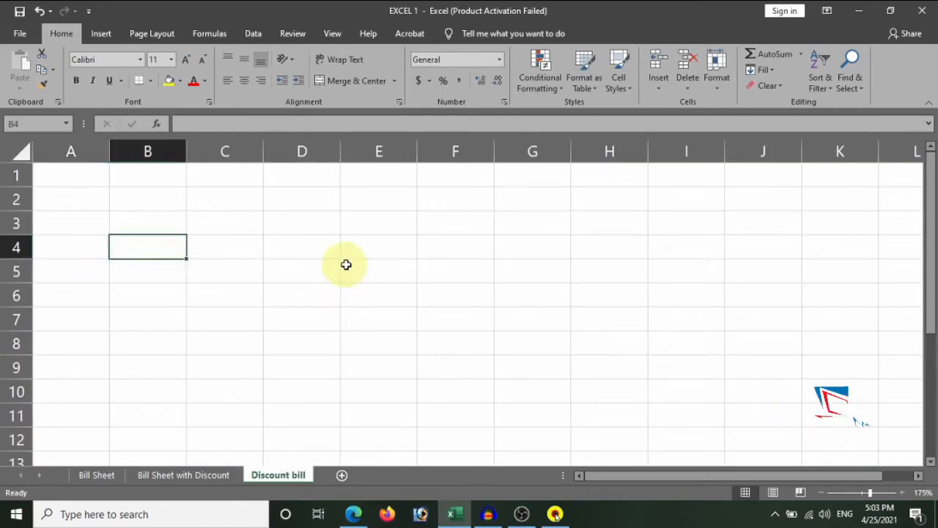
pyautogui.write('Sn')
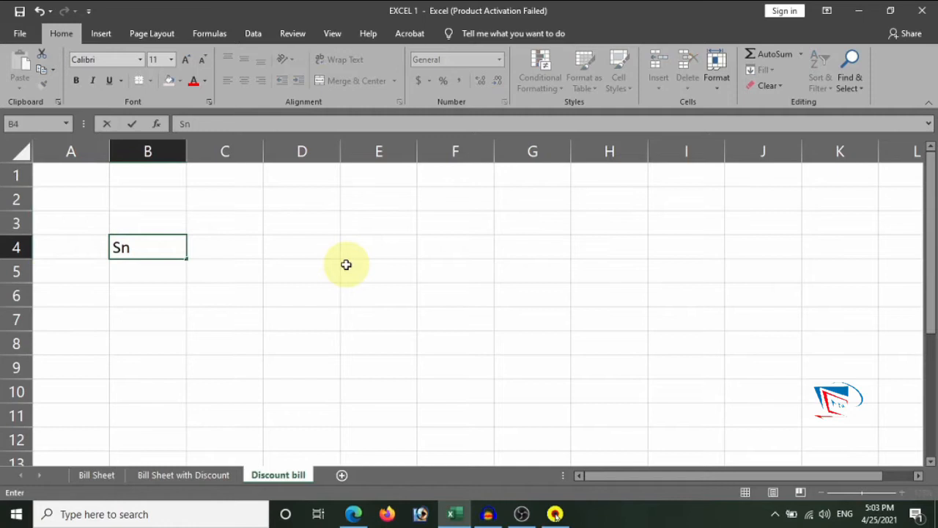
pyautogui.press('Tab')
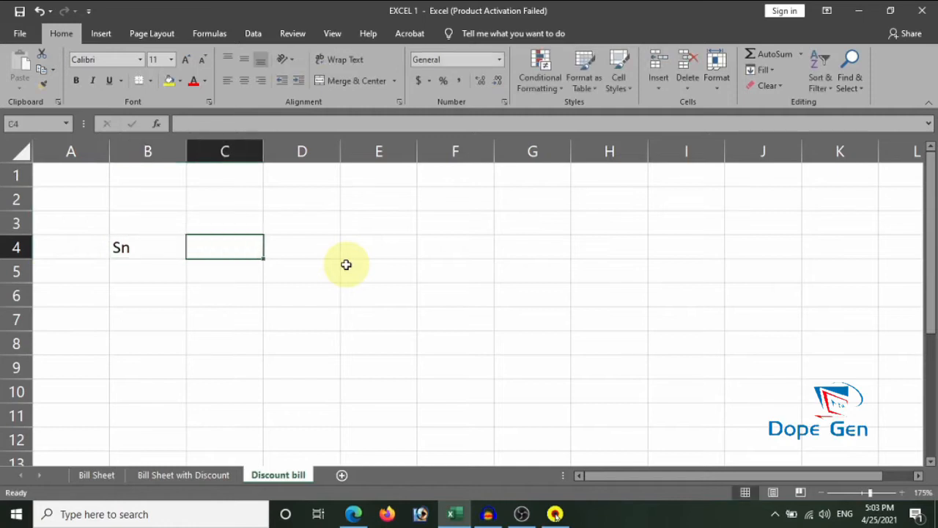
pyautogui.write('Name')
pyautogui.press('Tab')
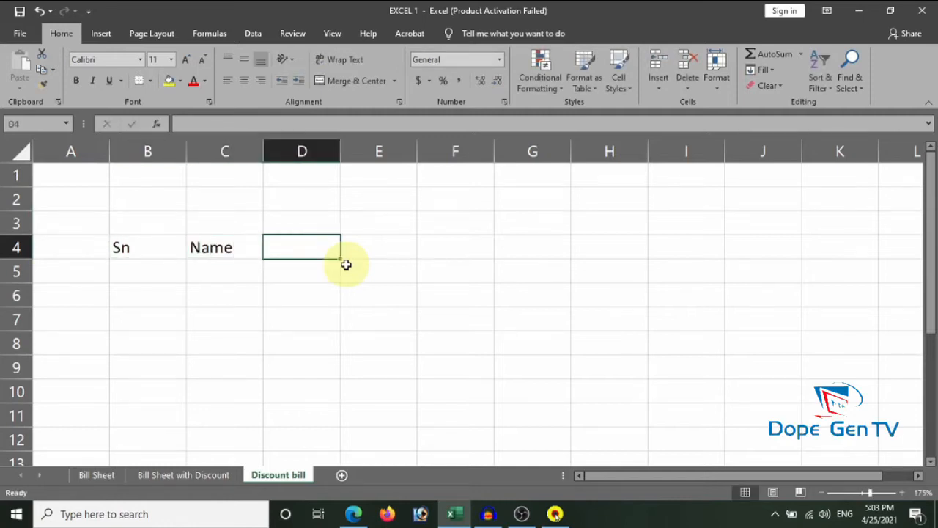
pyautogui.write('Particulars')
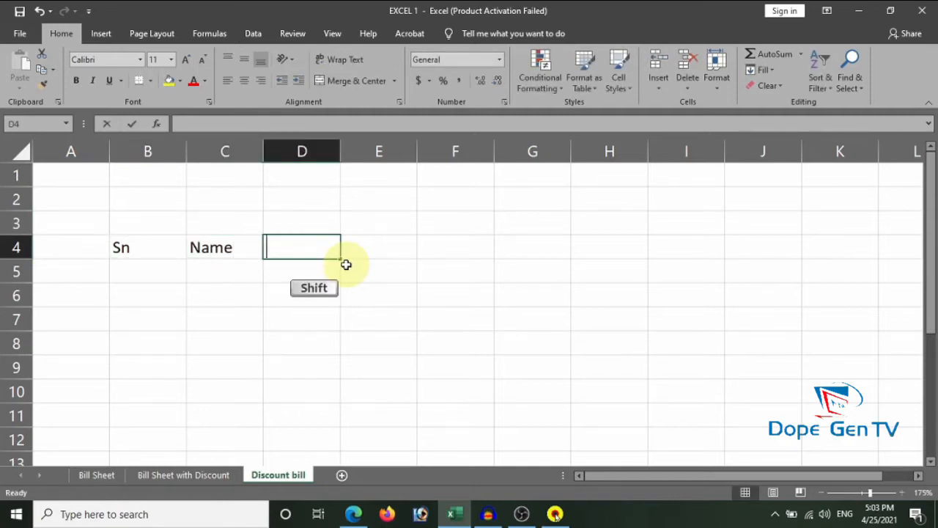
pyautogui.press('Tab')
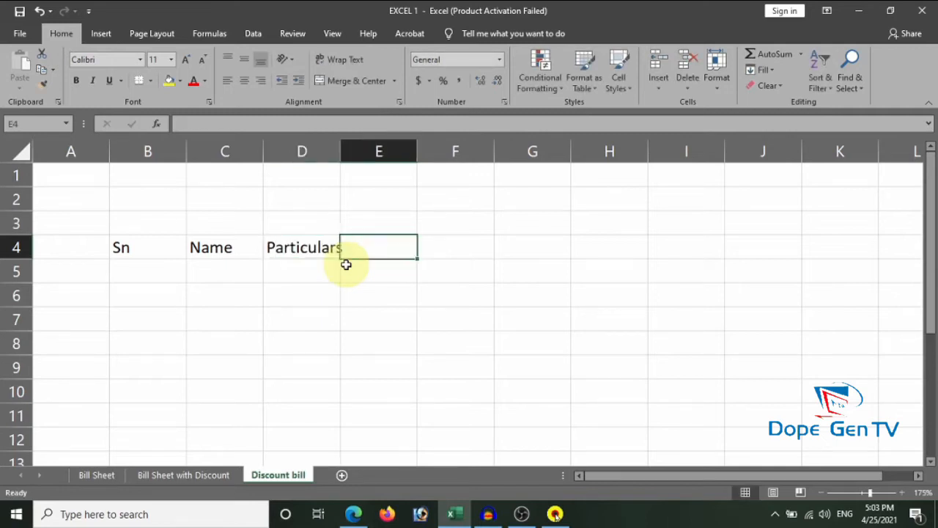
pyautogui.write('Qty')
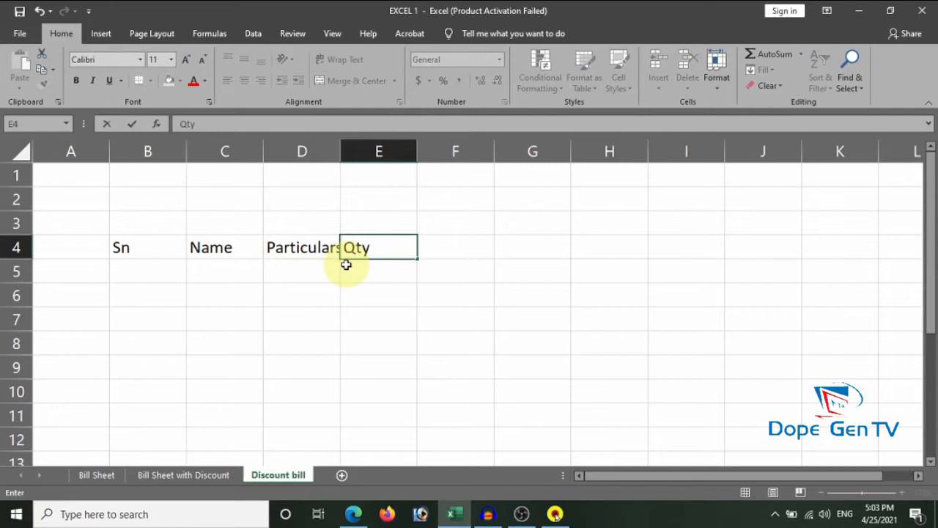
pyautogui.write('.')
pyautogui.press('Tab')
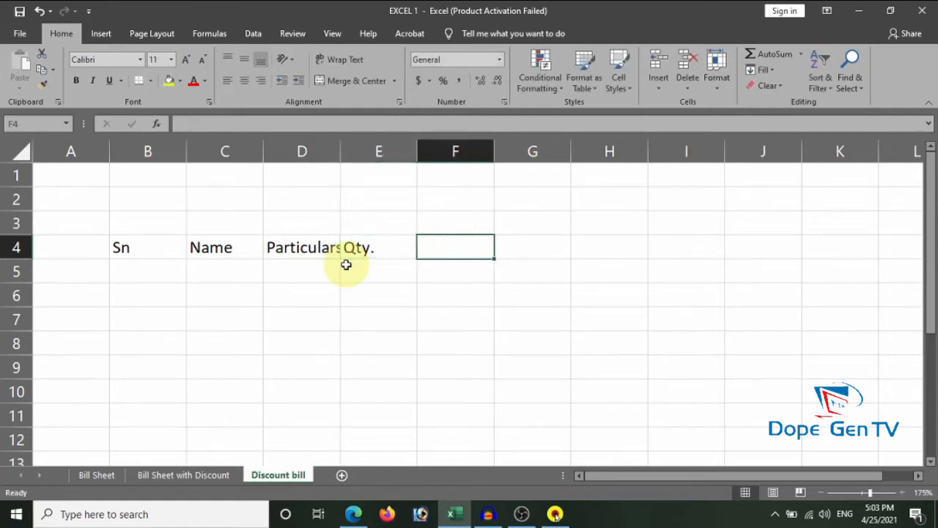
# Continue the header row with Rate, Amount, Discount and Net Amount in cells F4 to I4
pyautogui.write('Rate')
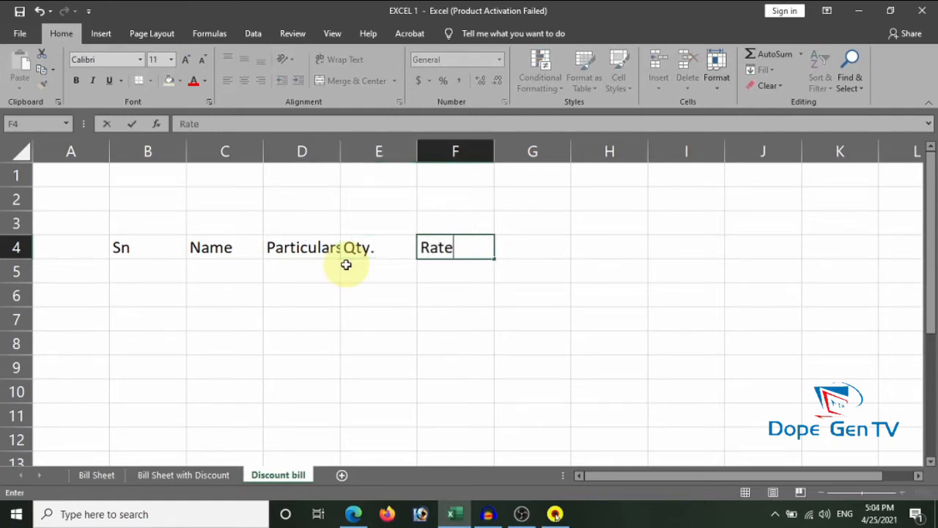
pyautogui.press('Tab')
pyautogui.write('A')
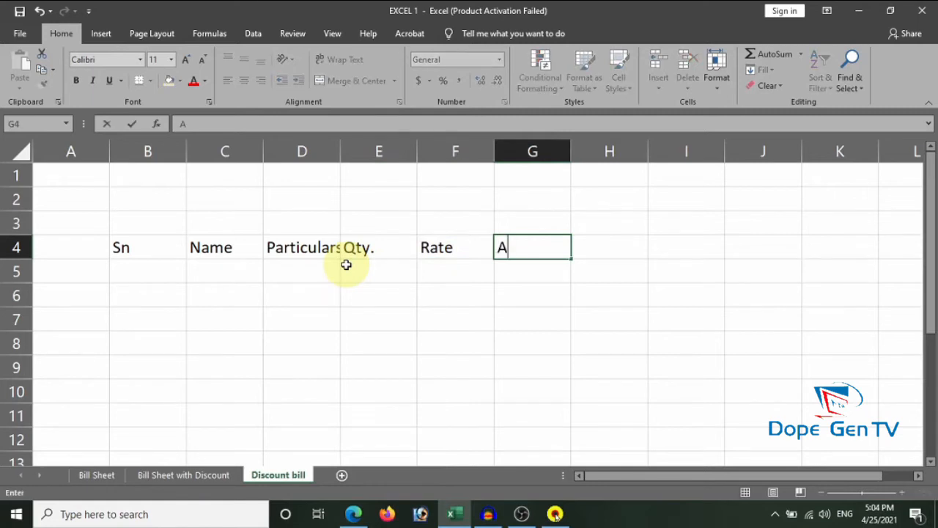
pyautogui.write('mount')
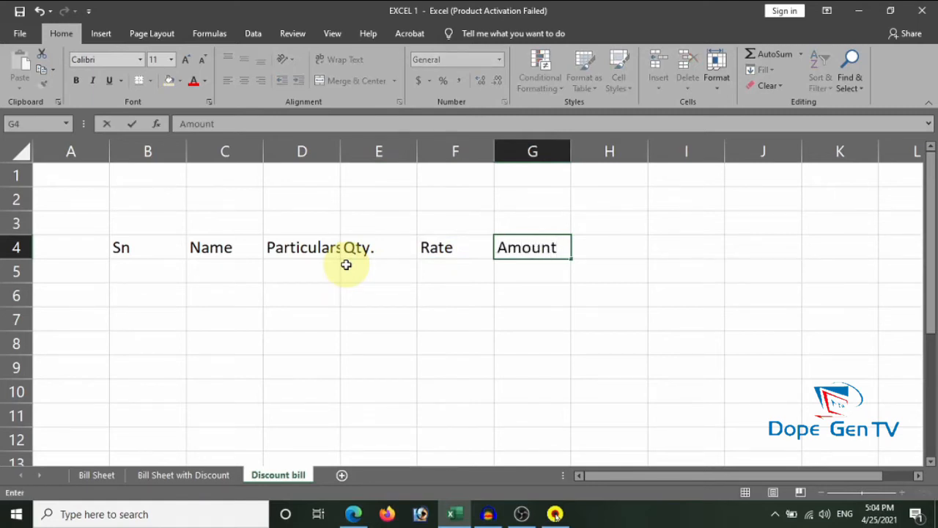
pyautogui.press('Tab')
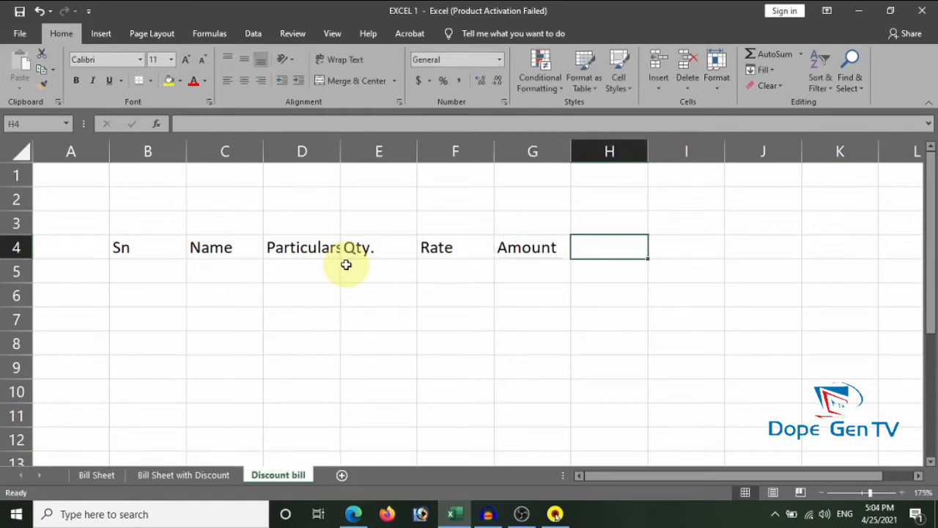
pyautogui.write('Discount')
pyautogui.press('Tab')
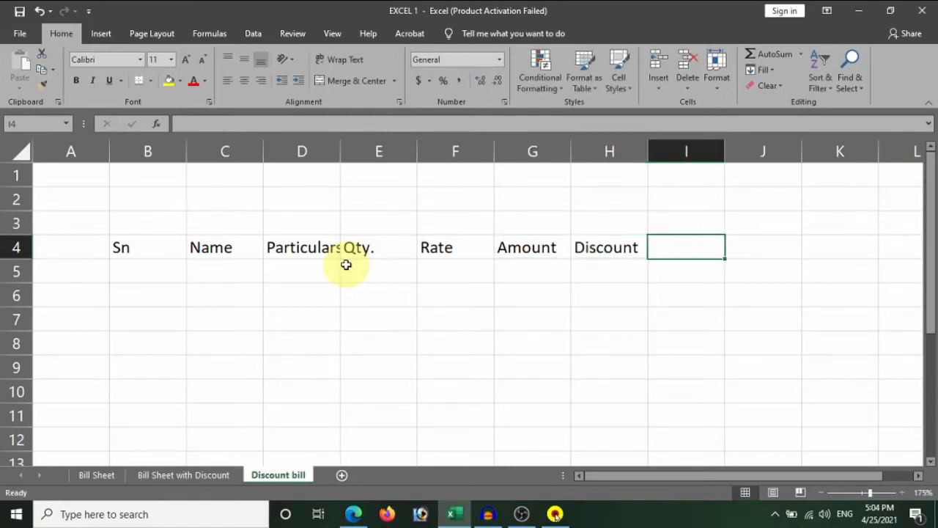
pyautogui.write('NEt Amount')
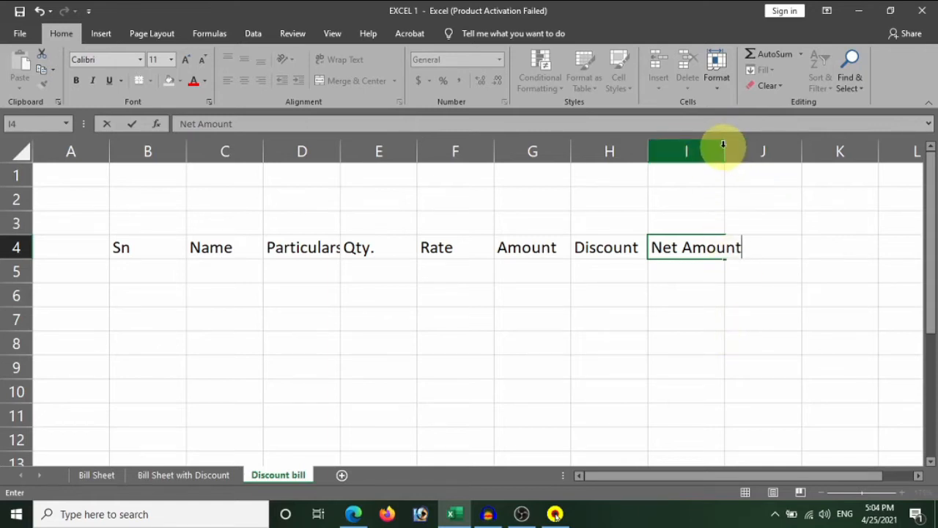
# Autofit the widths of columns I and D to the Net Amount and Particulars headers
pyautogui.doubleClick(725, 142)
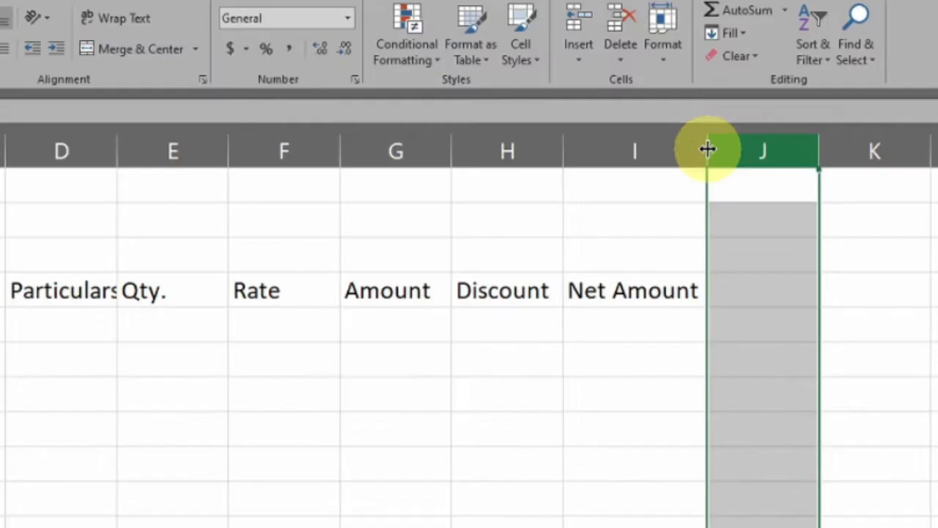
pyautogui.moveTo(748, 150); pyautogui.dragTo(706, 159)
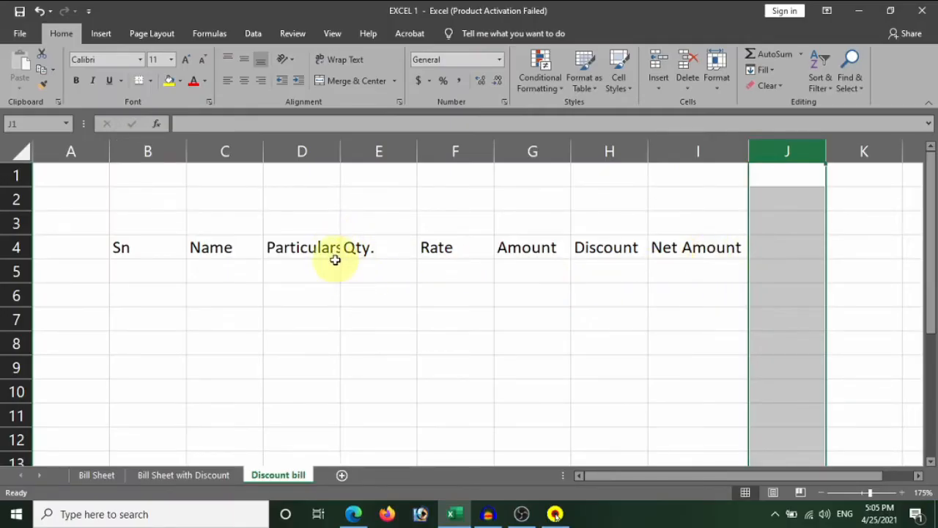
pyautogui.doubleClick(340, 149)
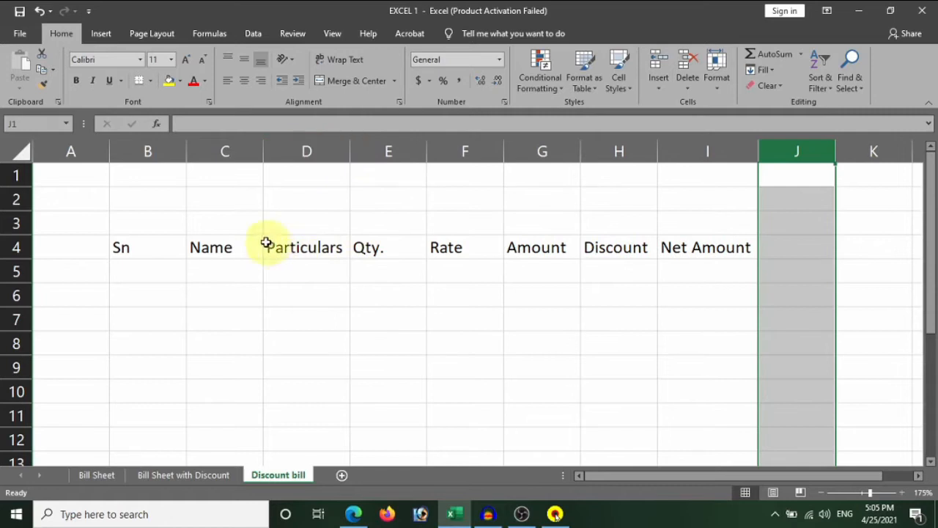
# Merge and center cells B3 to I3 above the header row
pyautogui.click(169, 222)
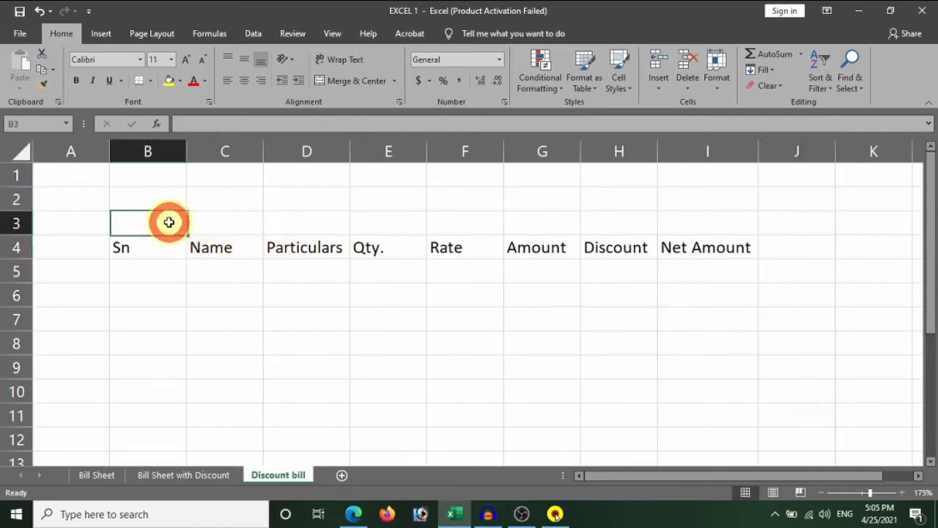
pyautogui.click(675, 219)
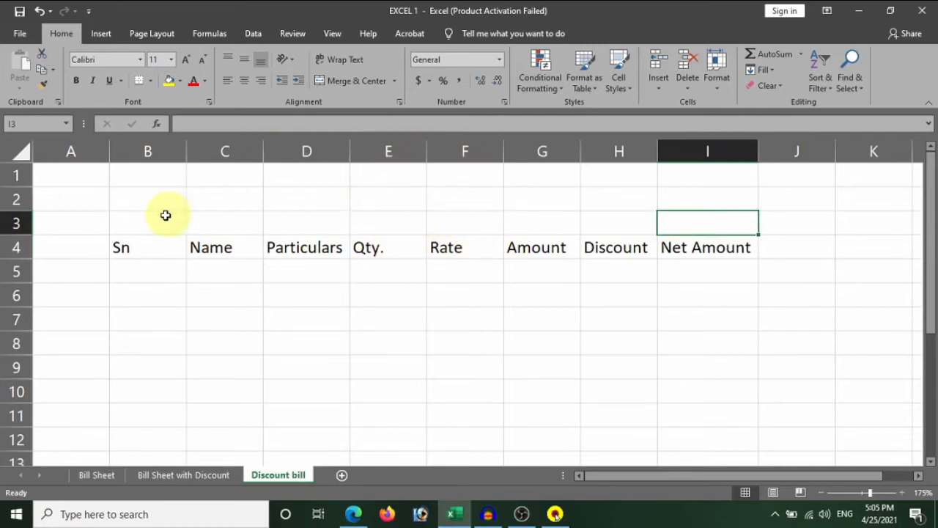
pyautogui.moveTo(153, 219); pyautogui.dragTo(712, 221)
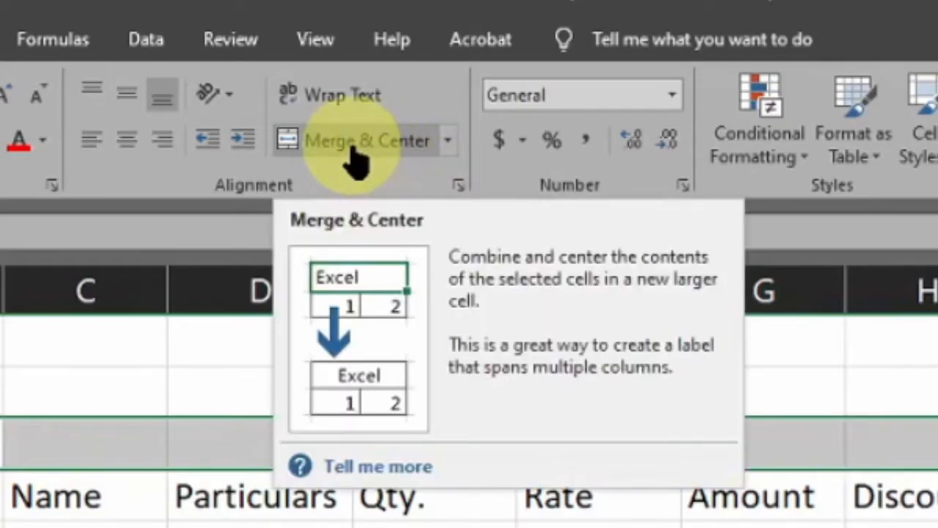
pyautogui.click(352, 146)
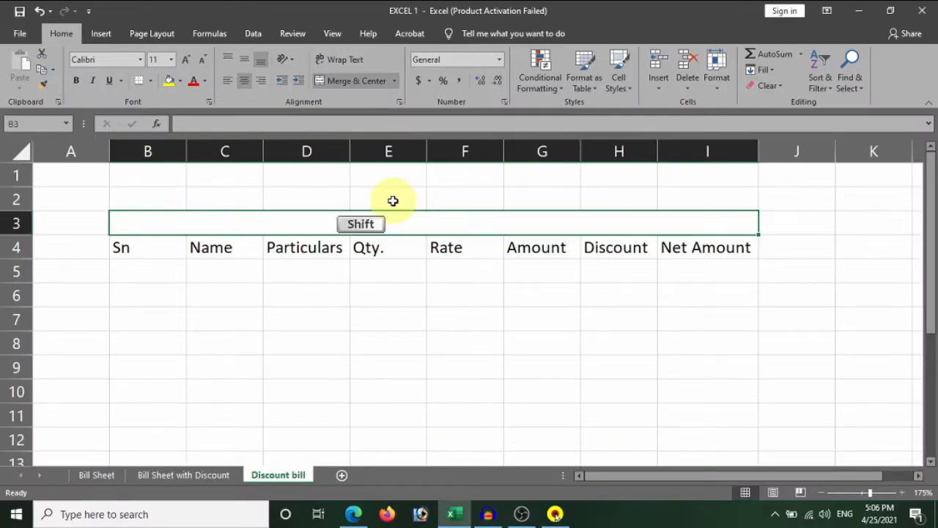
# Enter the title "Bill Sheet With Discount" in the merged cell of row 3
pyautogui.write('Bill S')
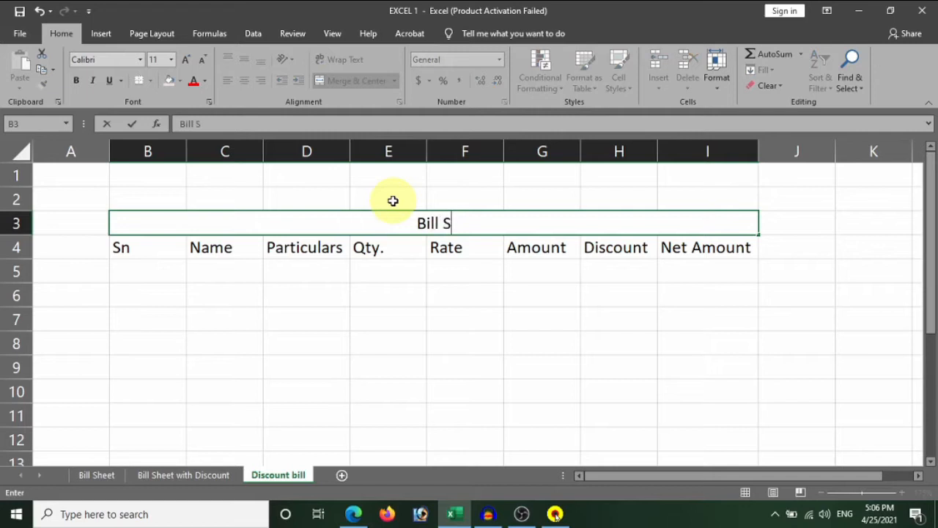
pyautogui.write('heet With')
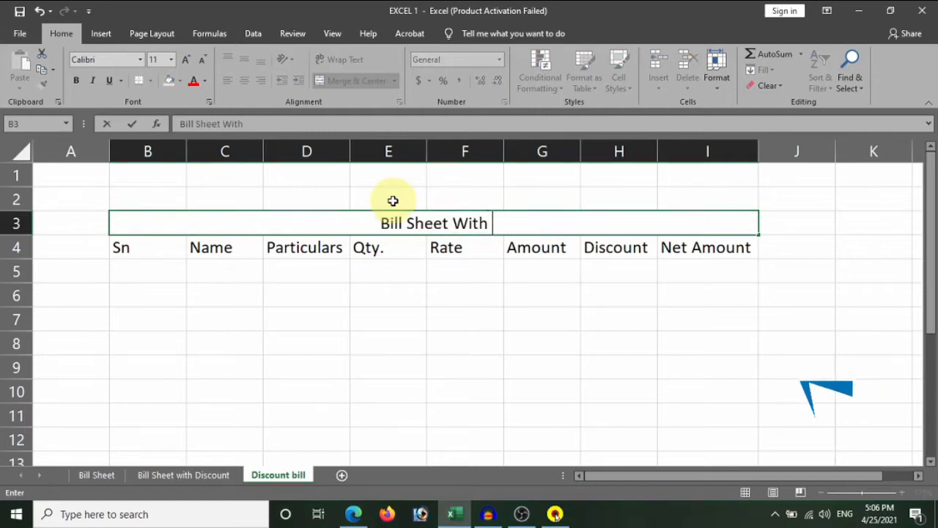
pyautogui.write(' Di')
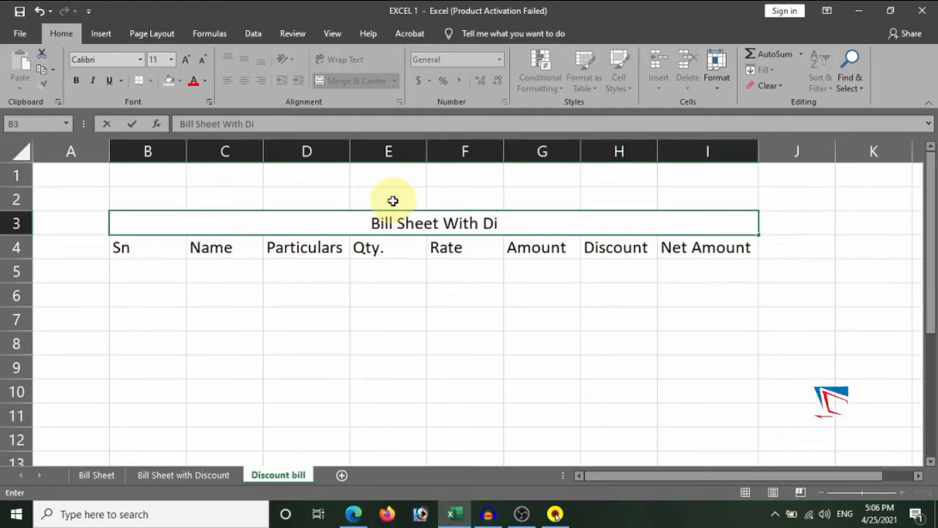
pyautogui.write('scount')
pyautogui.click(501, 295)
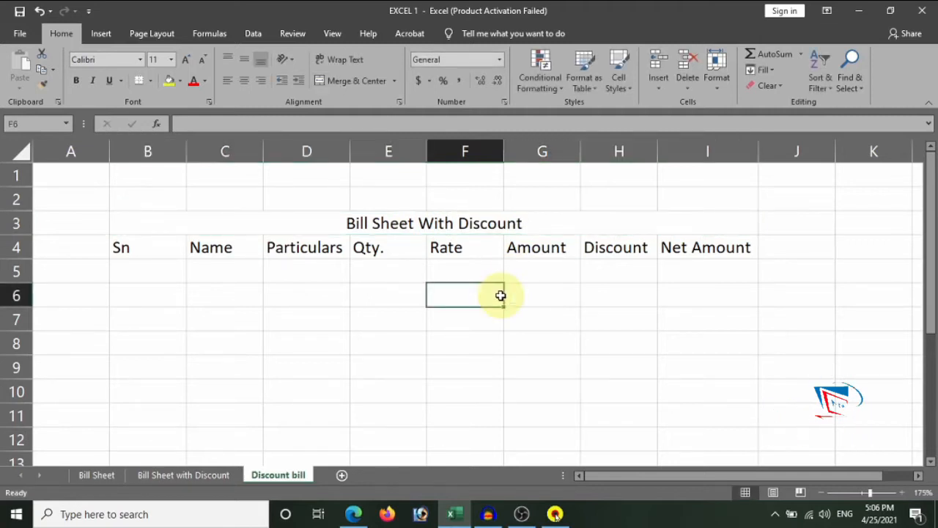
# Make the merged title in row 3 bold and set its font size to 20
pyautogui.click(445, 230)
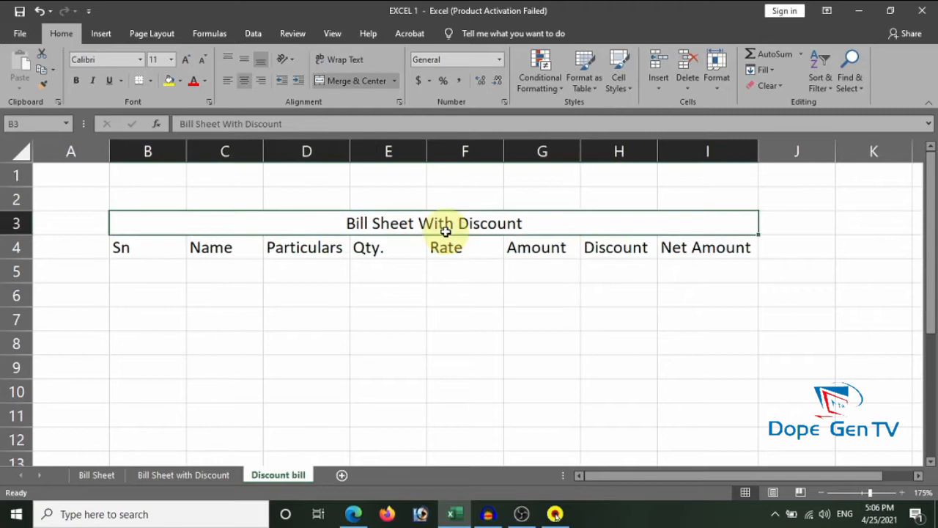
pyautogui.click(76, 82)
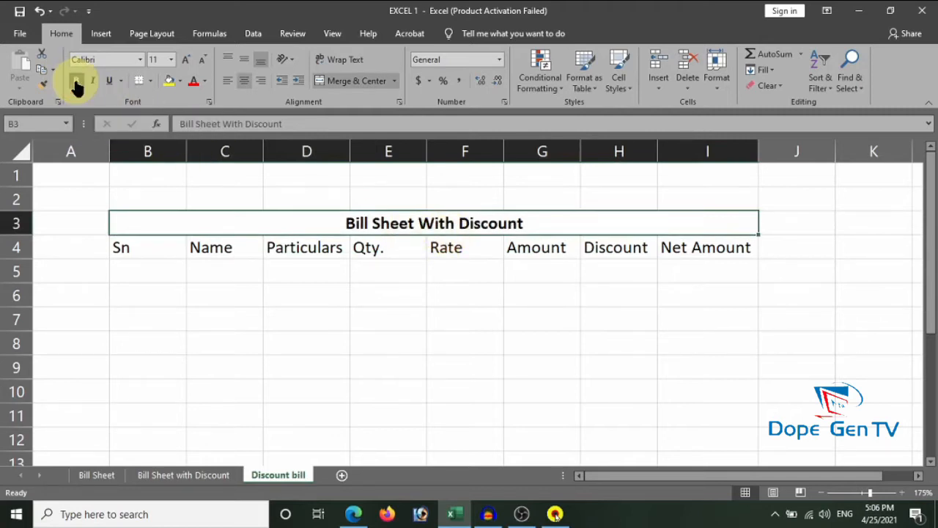
pyautogui.click(170, 60)
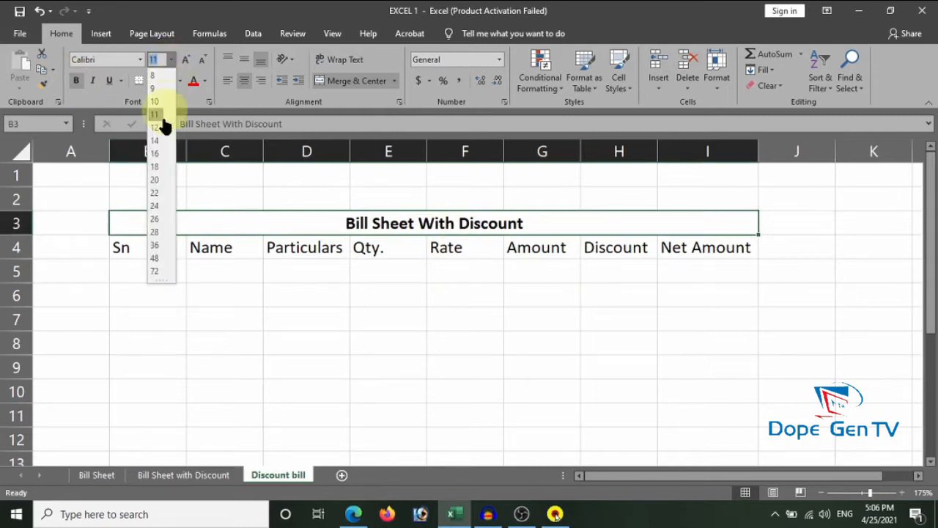
pyautogui.click(155, 181)
pyautogui.click(220, 317)
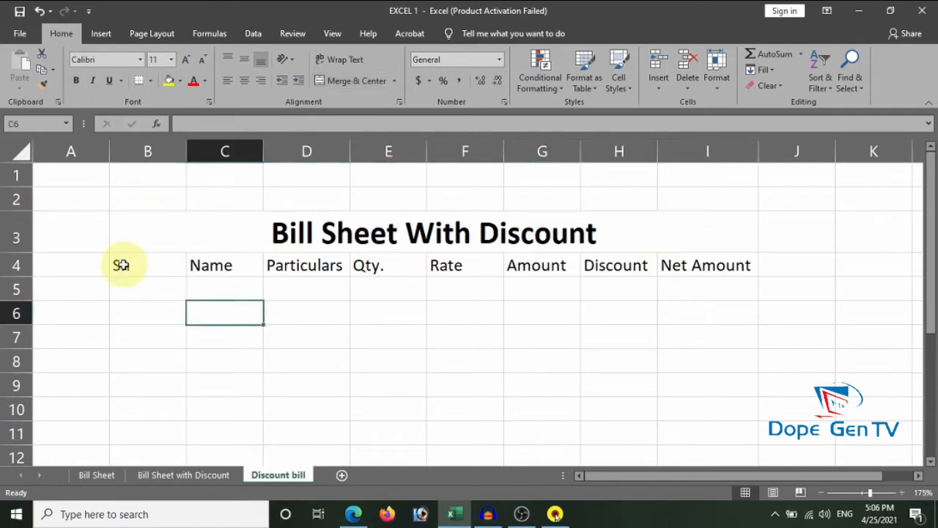
# Fill the header cells B4 to I4 with black and set their font color to white
pyautogui.moveTo(121, 265); pyautogui.dragTo(722, 261)
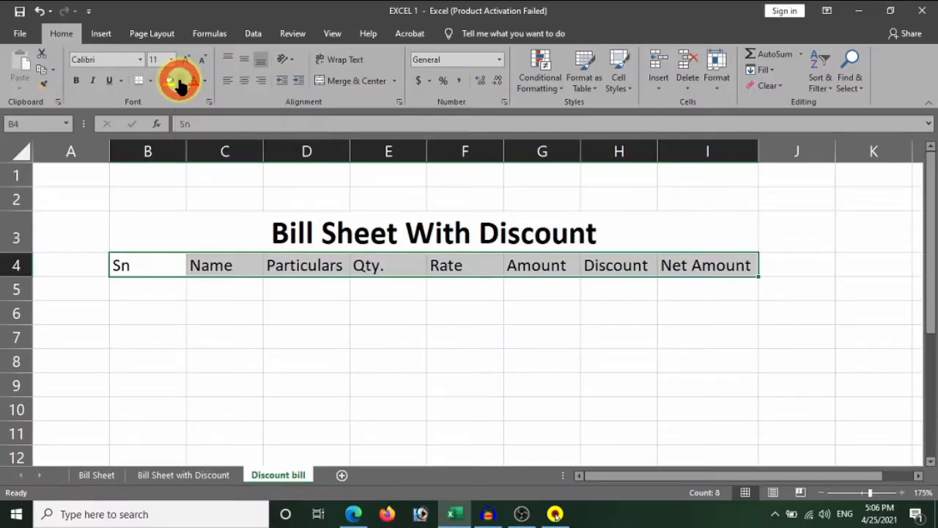
pyautogui.click(352, 157)
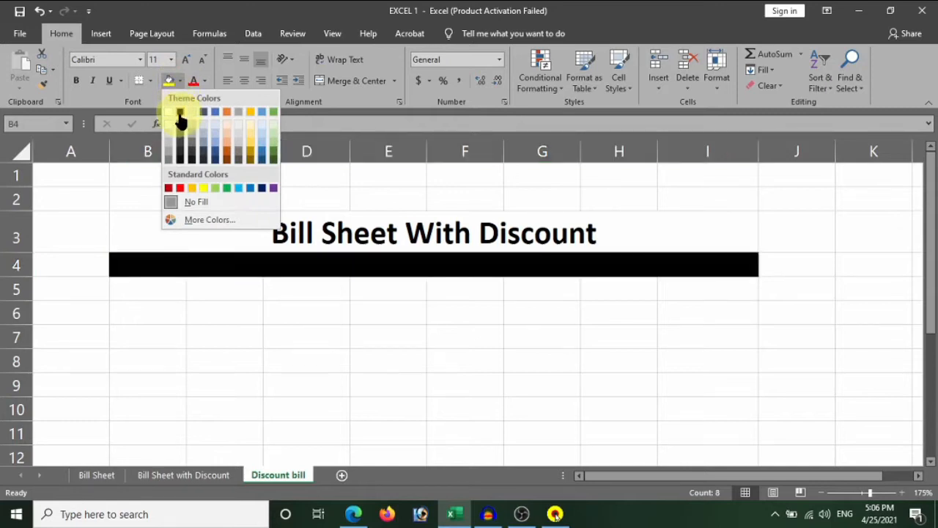
pyautogui.click(181, 117)
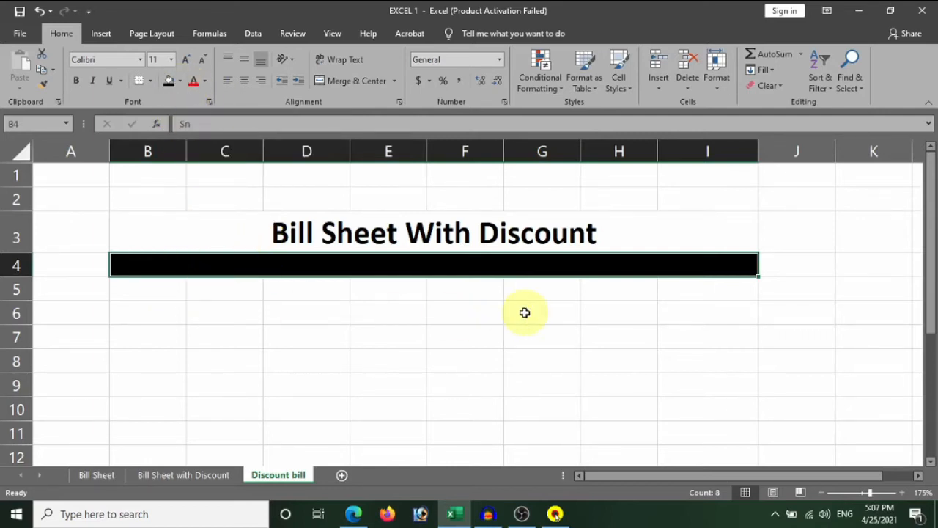
pyautogui.click(207, 86)
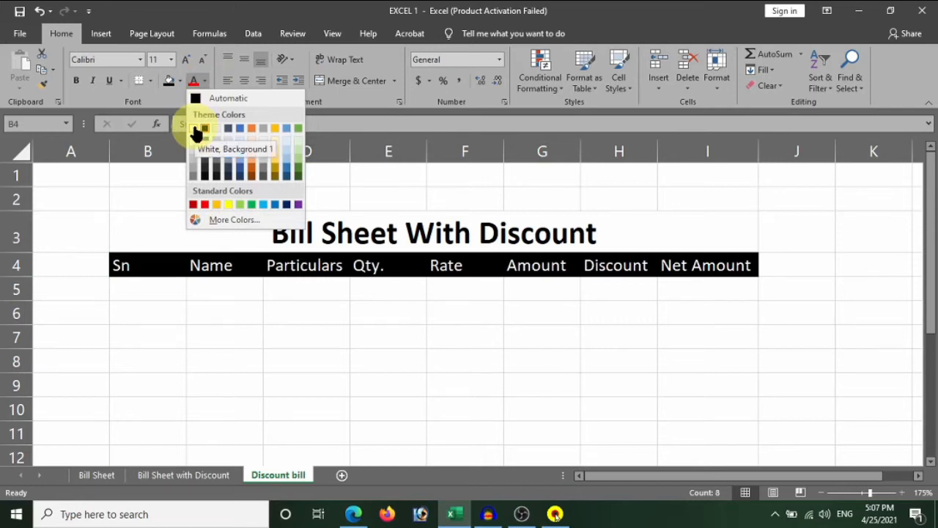
pyautogui.click(196, 132)
# Enter the first serial number, 1, in cell B5 of the Sn column
pyautogui.click(185, 294)
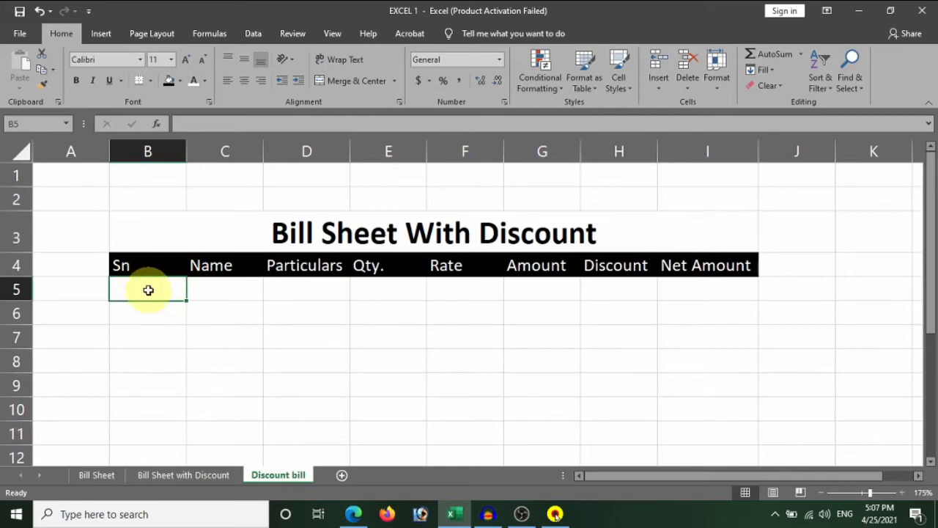
pyautogui.write('1')
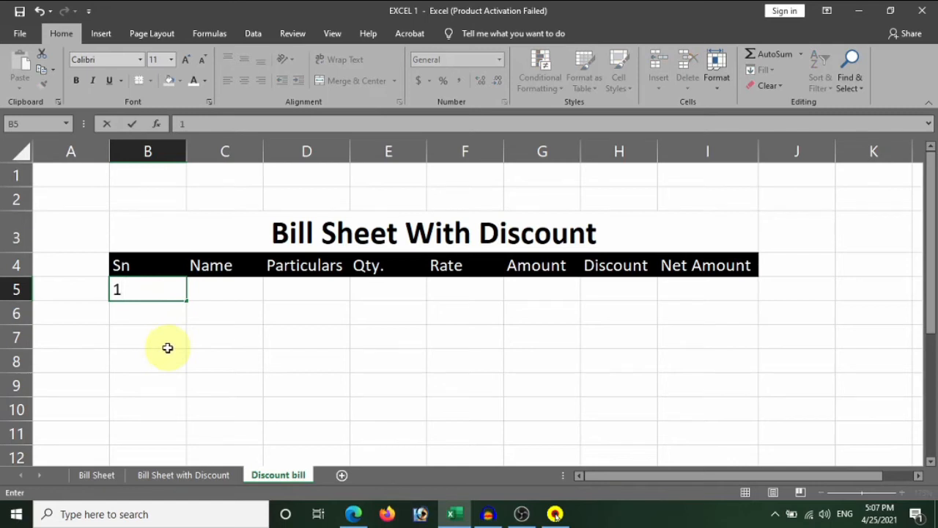
pyautogui.press('Return')
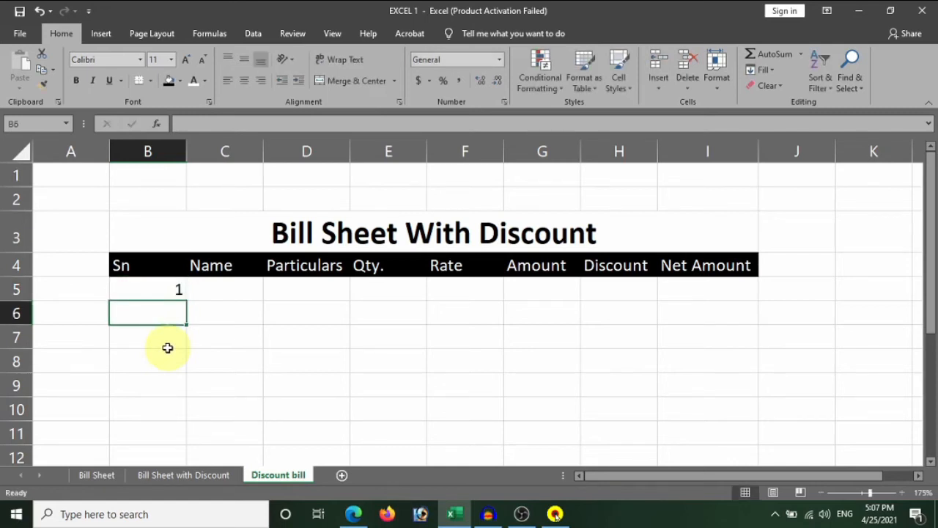
pyautogui.click(159, 295)
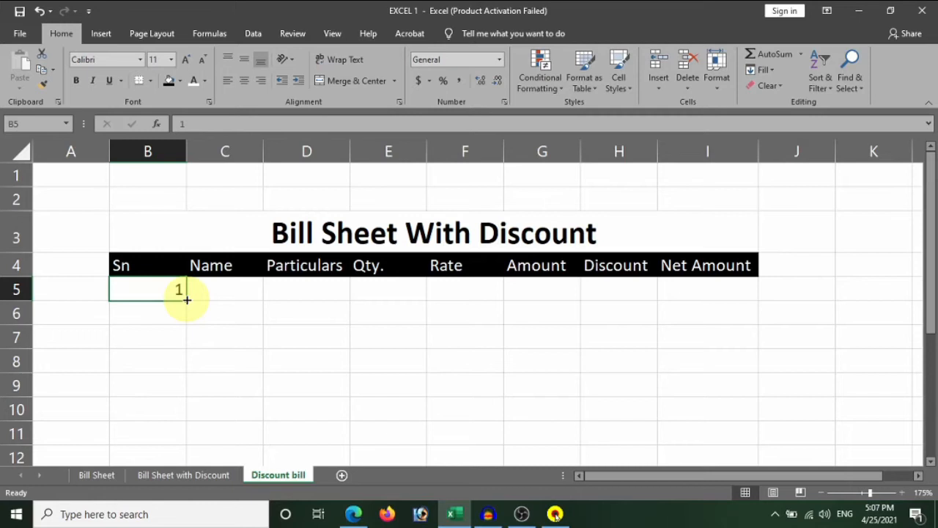
pyautogui.moveTo(186, 298); pyautogui.dragTo(185, 345)
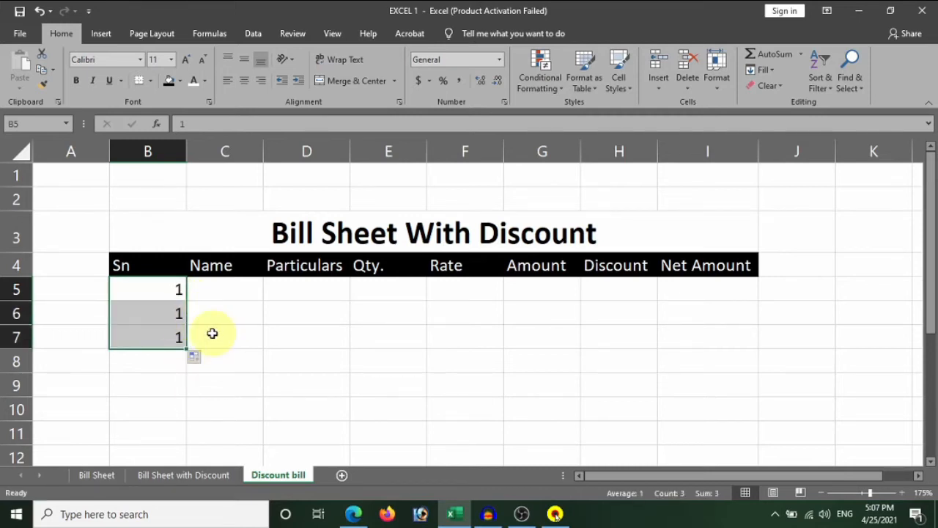
pyautogui.hotkey('ctrl', 'z')
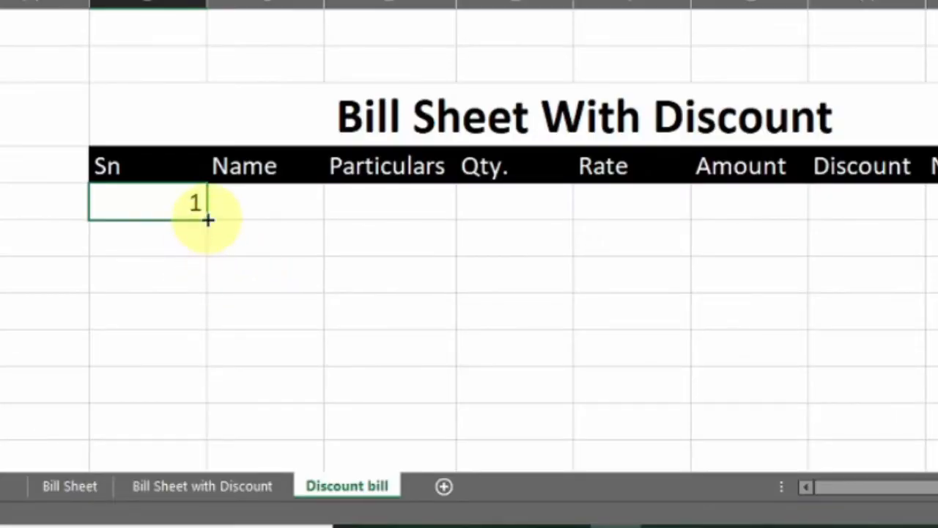
# Extend the serial number in B5 down to B9 as an incrementing series from 1 to 5
pyautogui.press('ctrl')
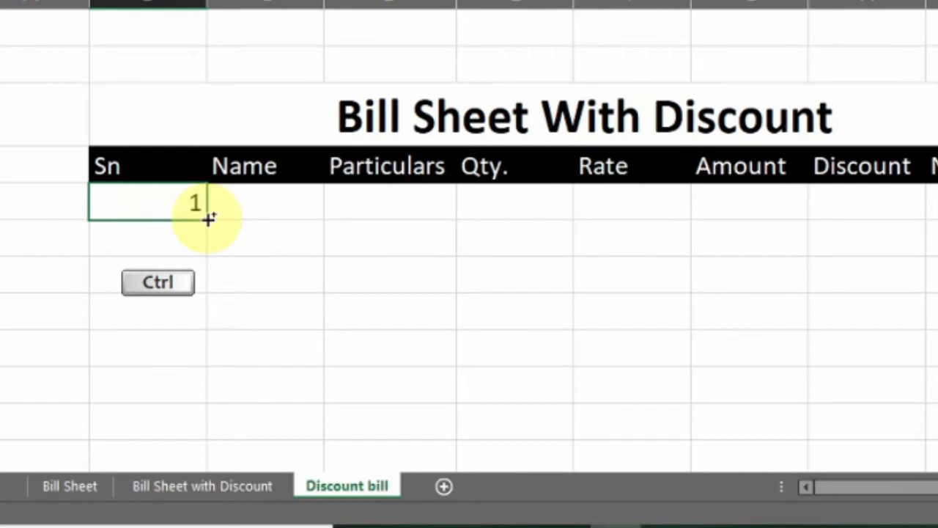
pyautogui.moveTo(208, 218); pyautogui.dragTo(207, 356)
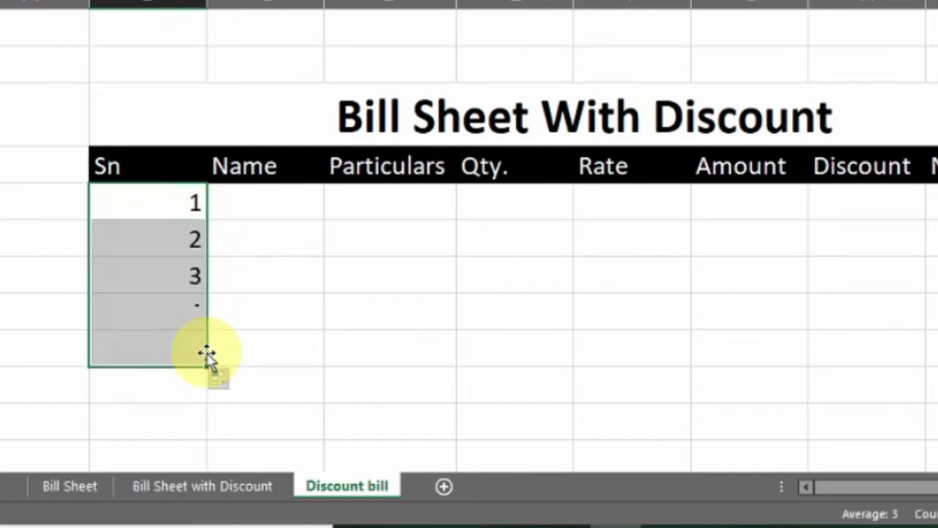
# Enter the customer's name in C5 and Mobile as the particulars in D5
pyautogui.click(233, 292)
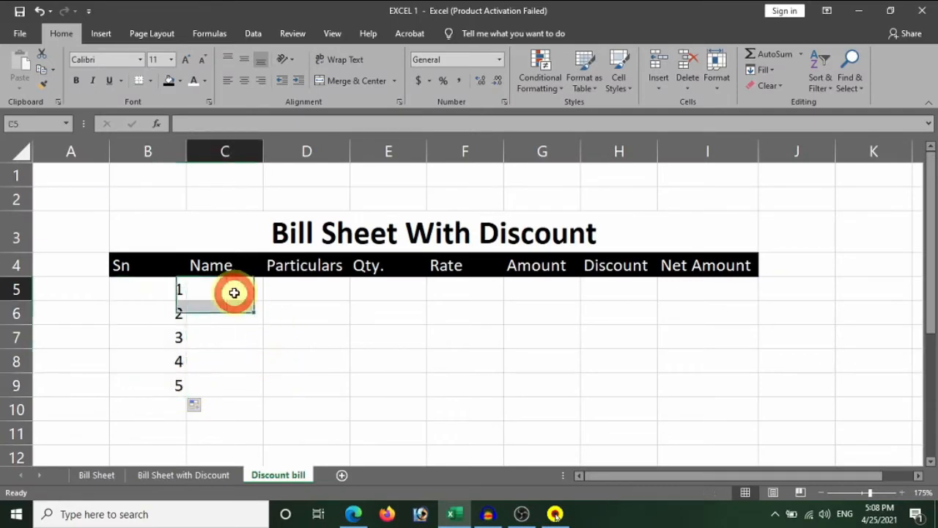
pyautogui.write('H')
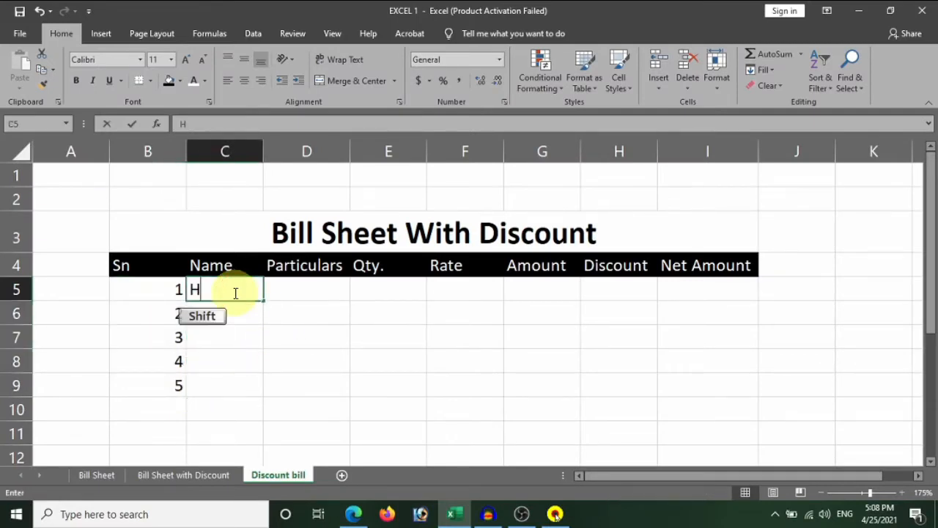
pyautogui.write('ari')
pyautogui.press('Tab')
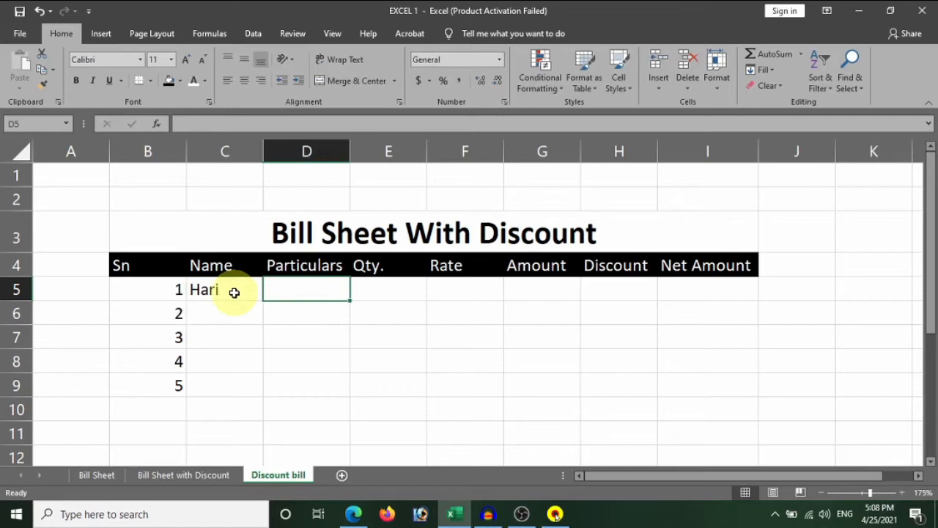
pyautogui.press('shift')
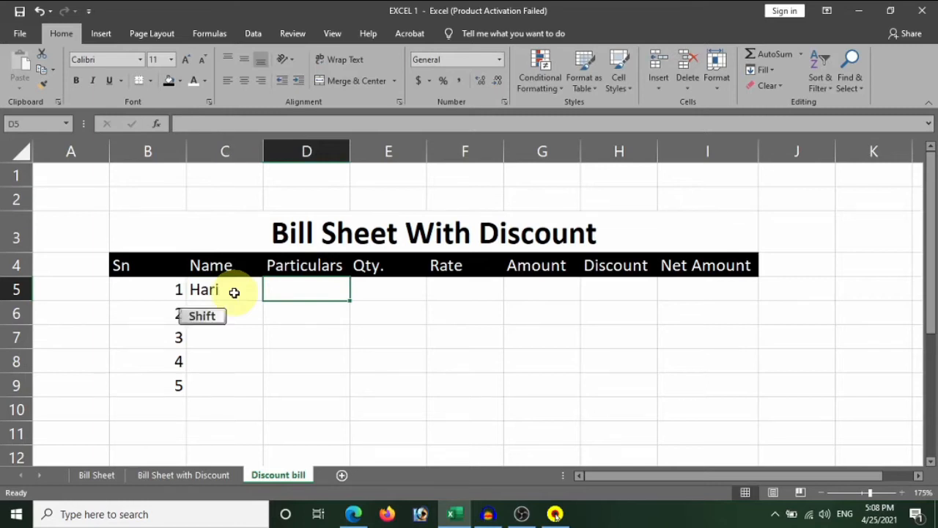
pyautogui.write('Mobile')
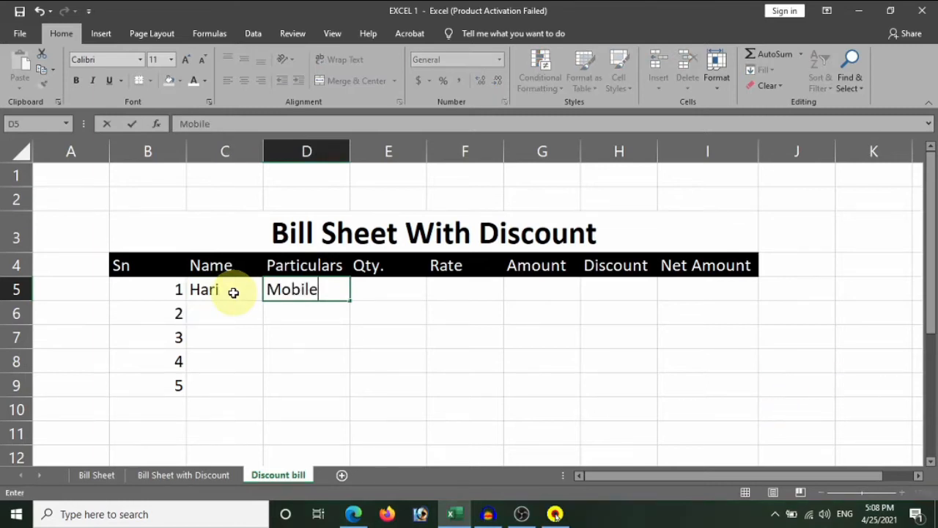
pyautogui.press('Tab')
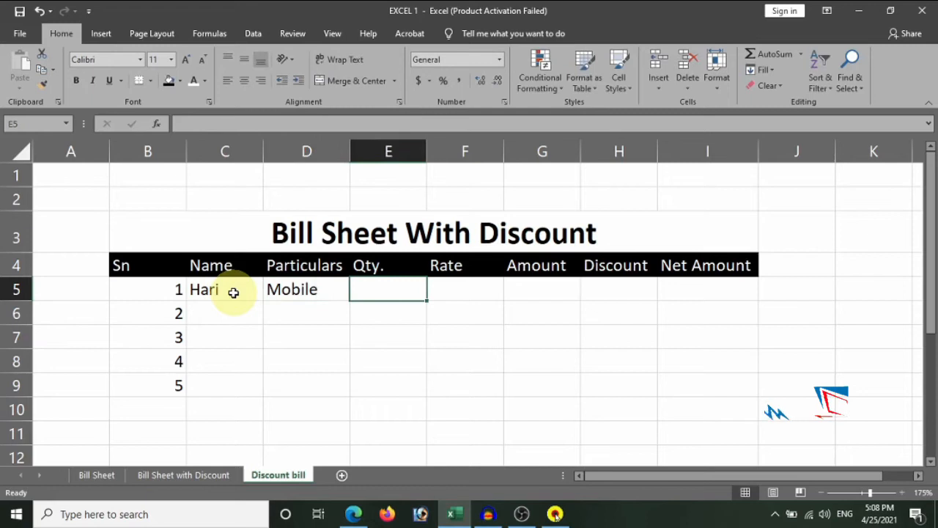
# Enter a quantity of 50 in E5 and a rate of 15500 in F5
pyautogui.write('50')
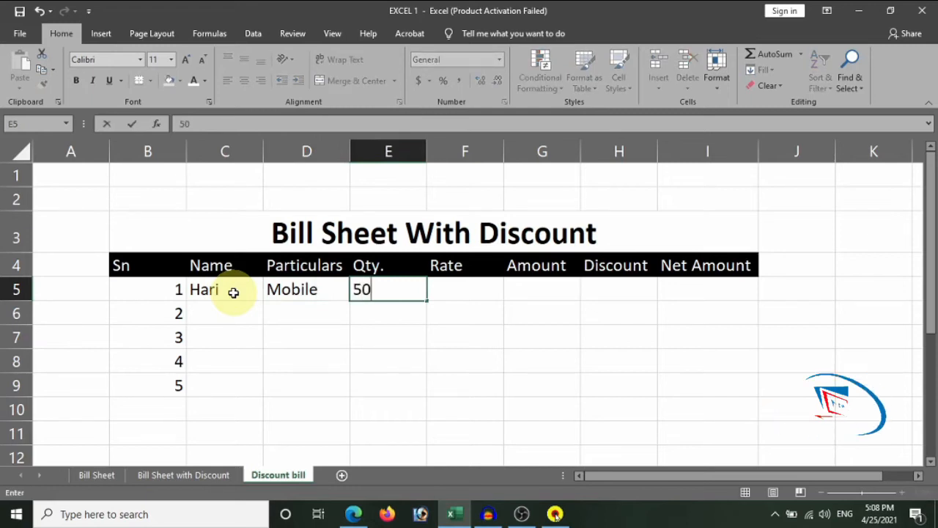
pyautogui.press('Tab')
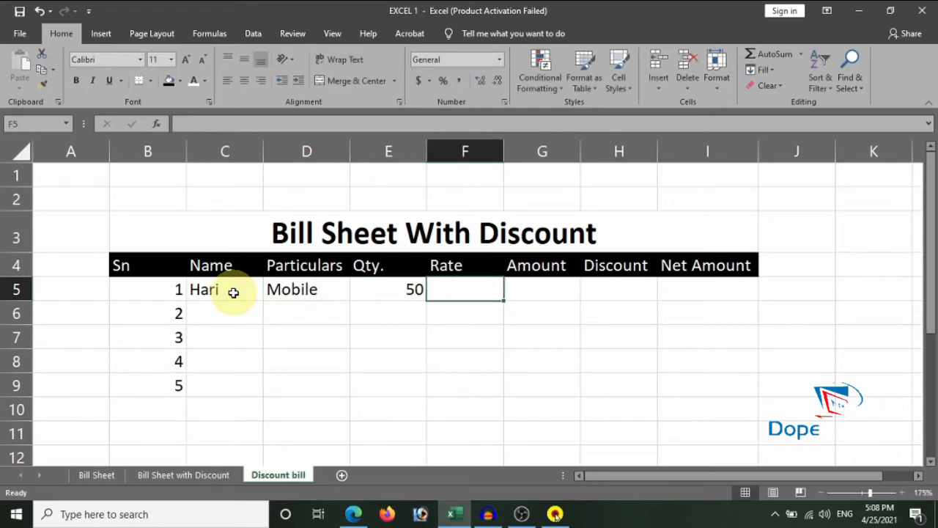
pyautogui.write('15500')
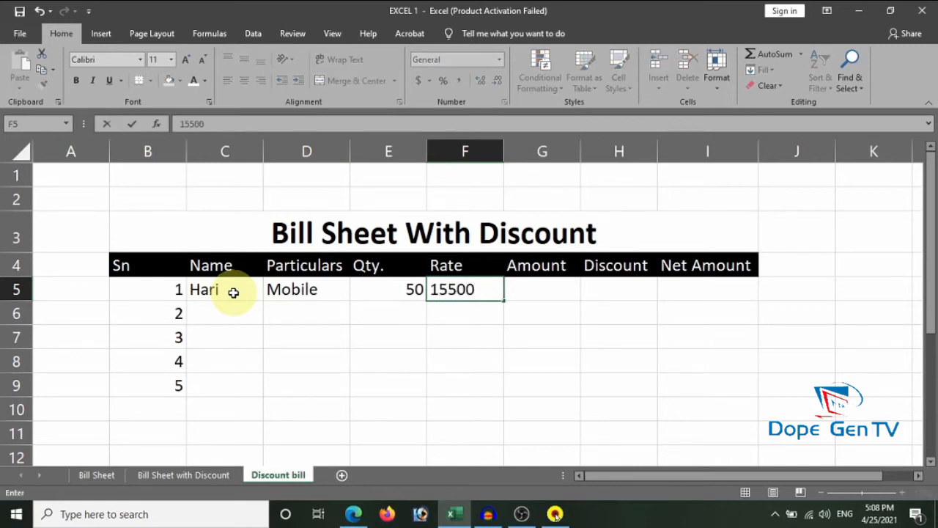
pyautogui.press('Tab')
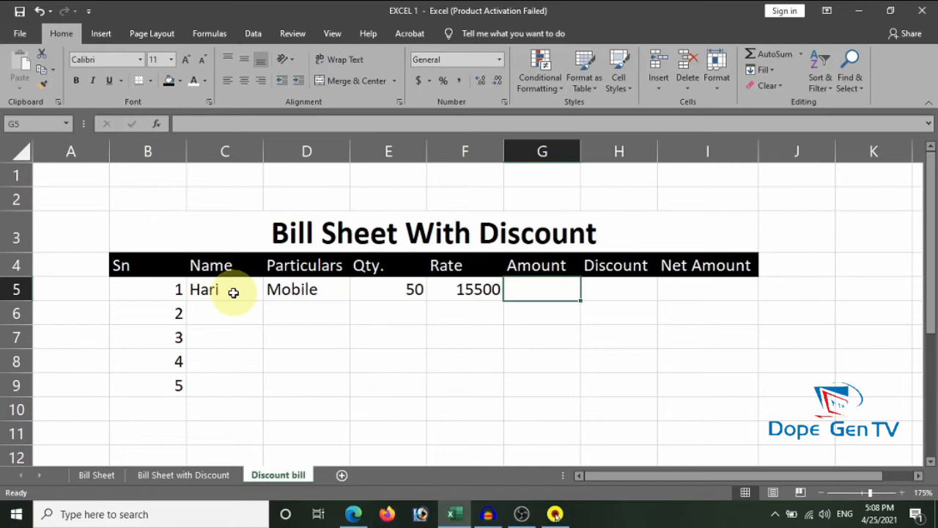
# Calculate the first item's Amount in G5 as quantity times rate with the formula =E5*F5
pyautogui.write('=')
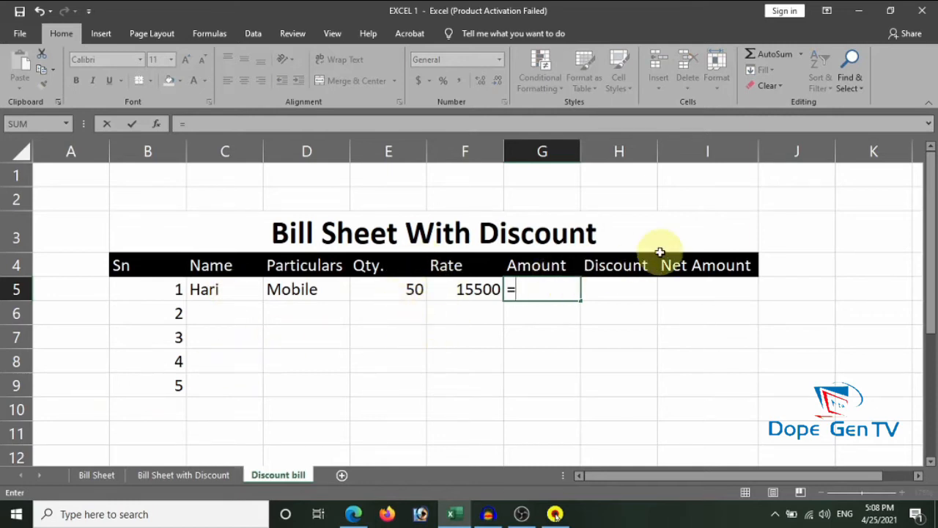
pyautogui.press('Left')
pyautogui.press('Left')
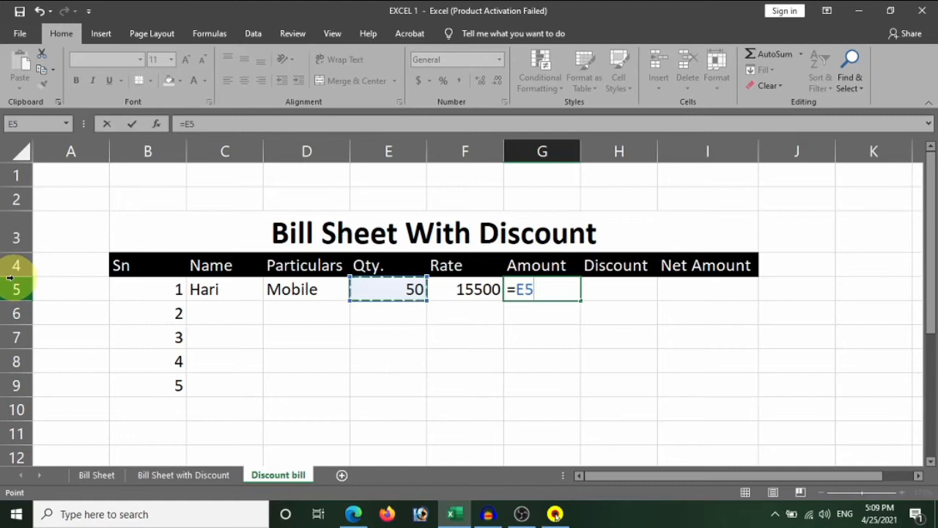
pyautogui.write('*')
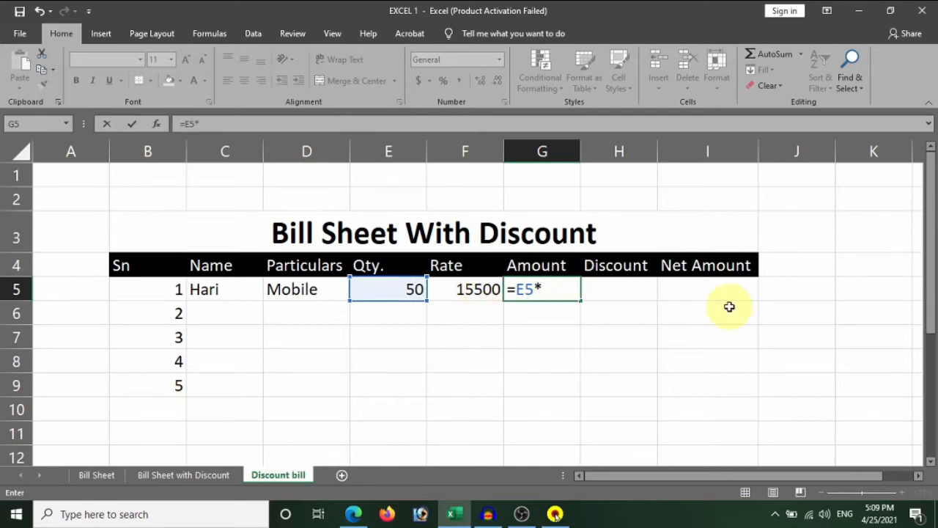
pyautogui.press('Left')
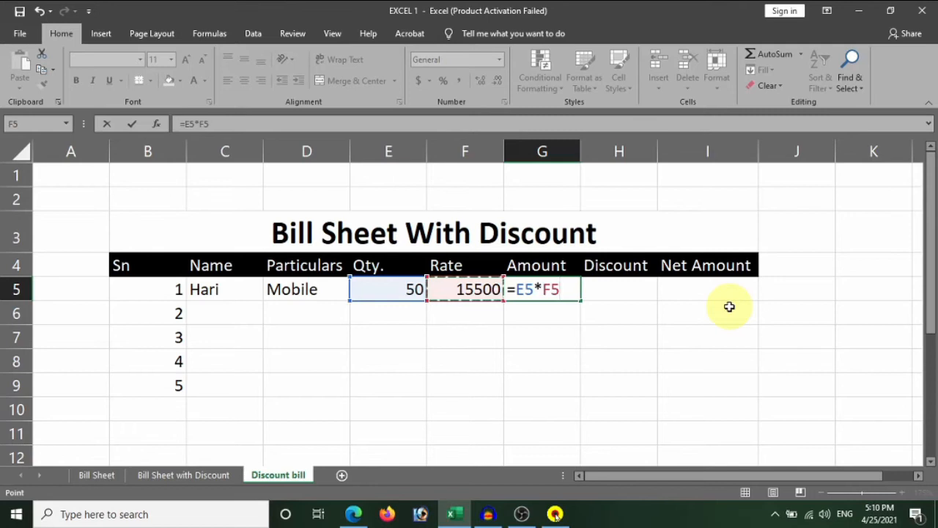
pyautogui.press('Return')
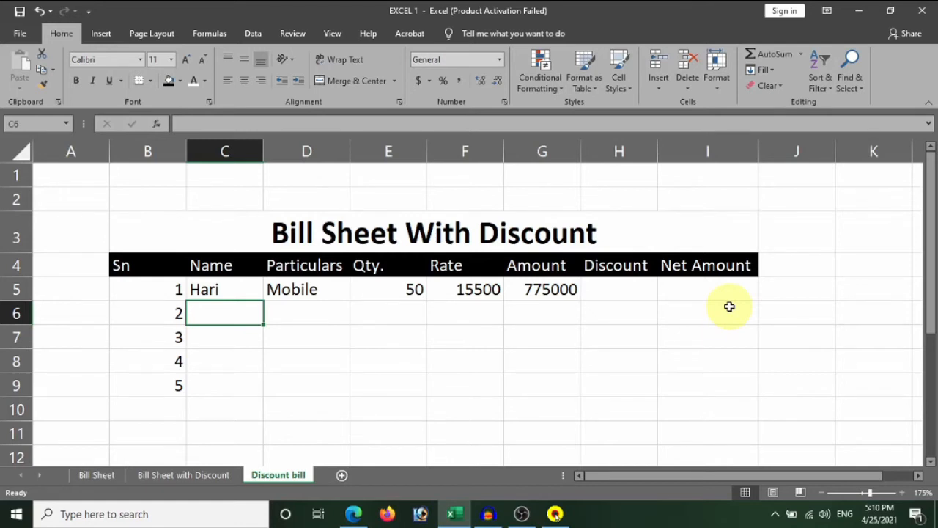
# Enter the second customer's name in C6 and Bag as the particulars in D6
pyautogui.write('Gopal')
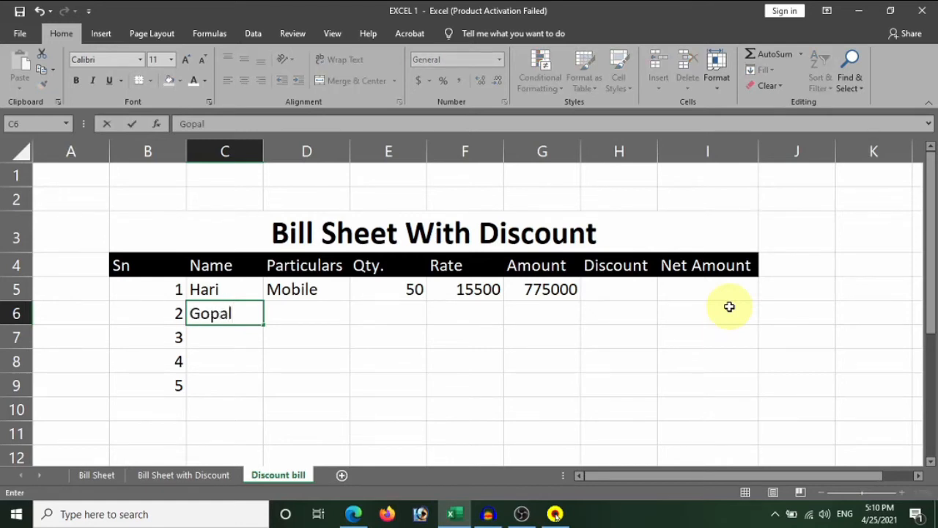
pyautogui.press('Tab')
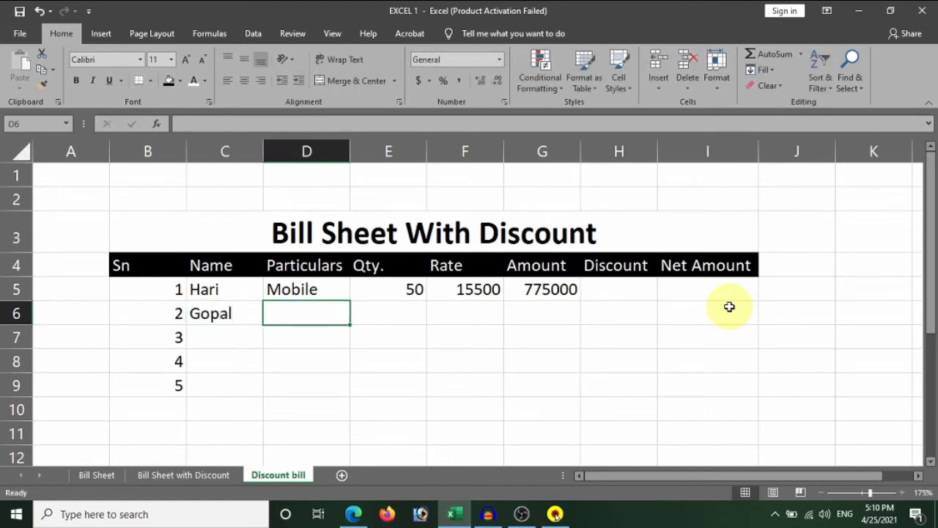
pyautogui.press('shift')
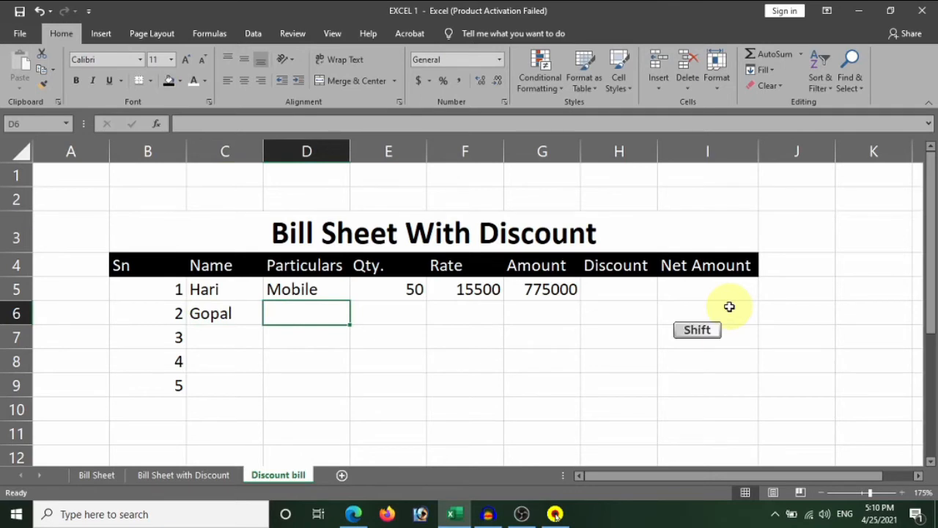
pyautogui.write('Bag')
pyautogui.press('Tab')
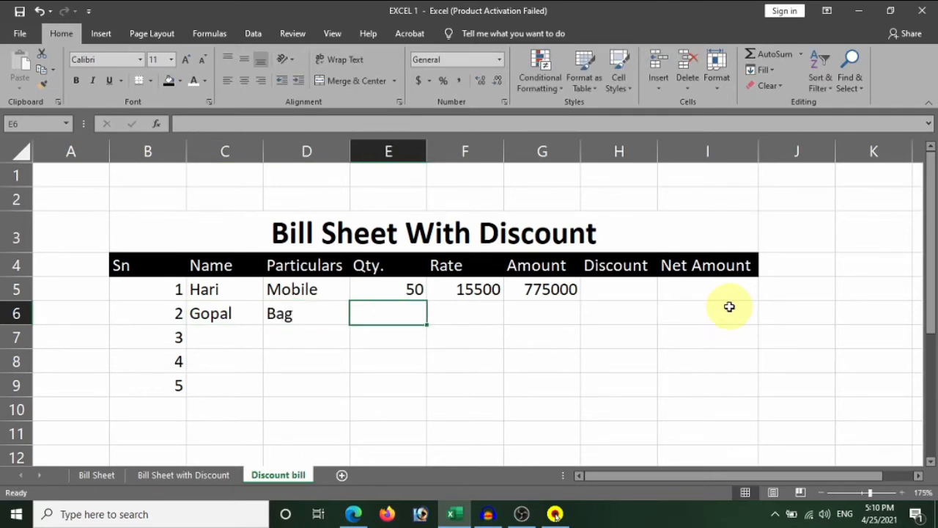
# Enter a quantity of 10 in E6 and a rate of 850 in F6 for the Bag item
pyautogui.write('10')
pyautogui.press('Tab')
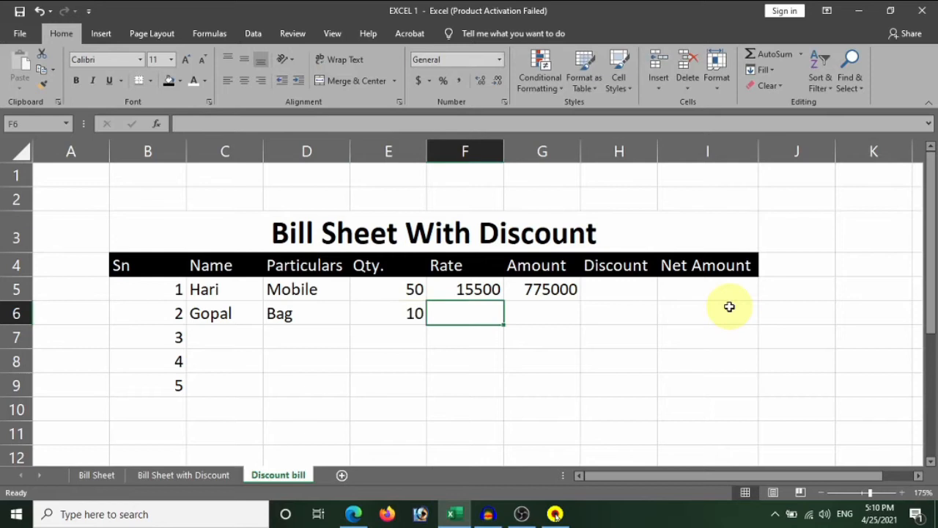
pyautogui.write('850')
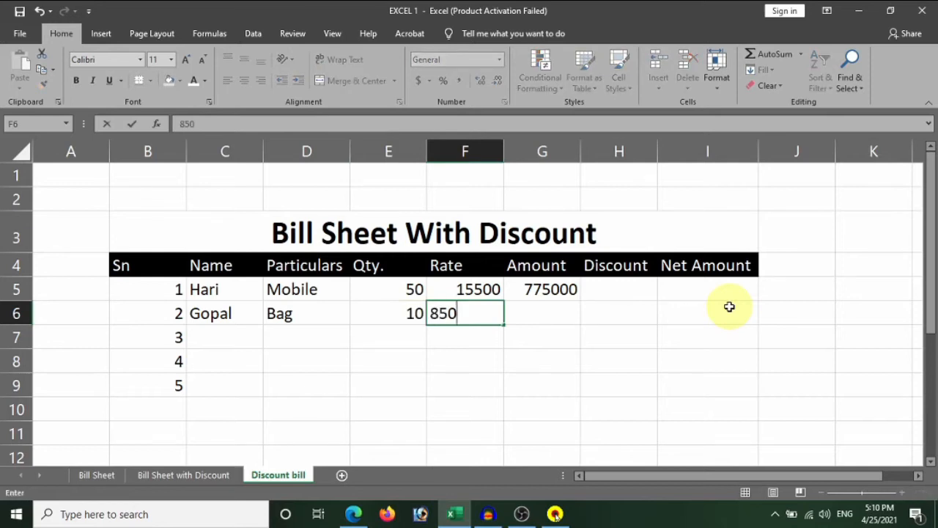
pyautogui.press('Tab')
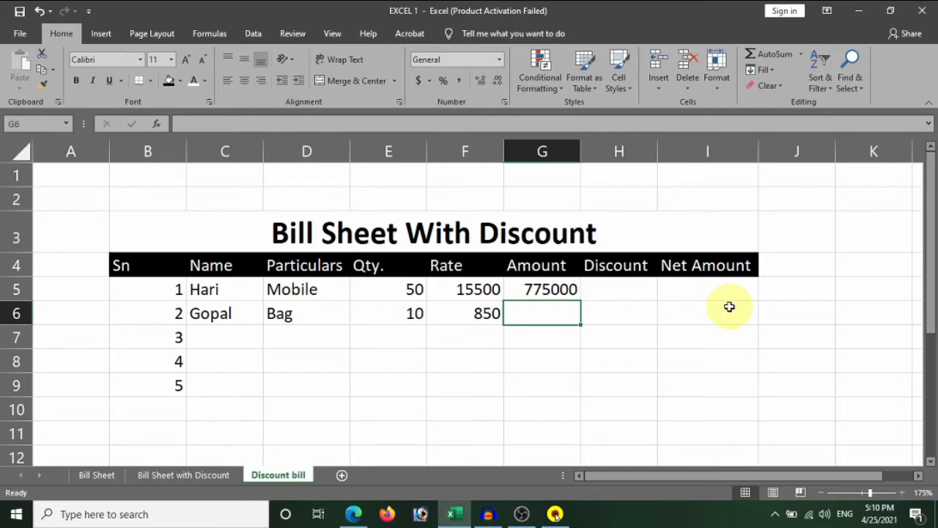
# Calculate the Bag item's Amount in G6 as quantity times rate with the formula =E6*F6
pyautogui.write('=')
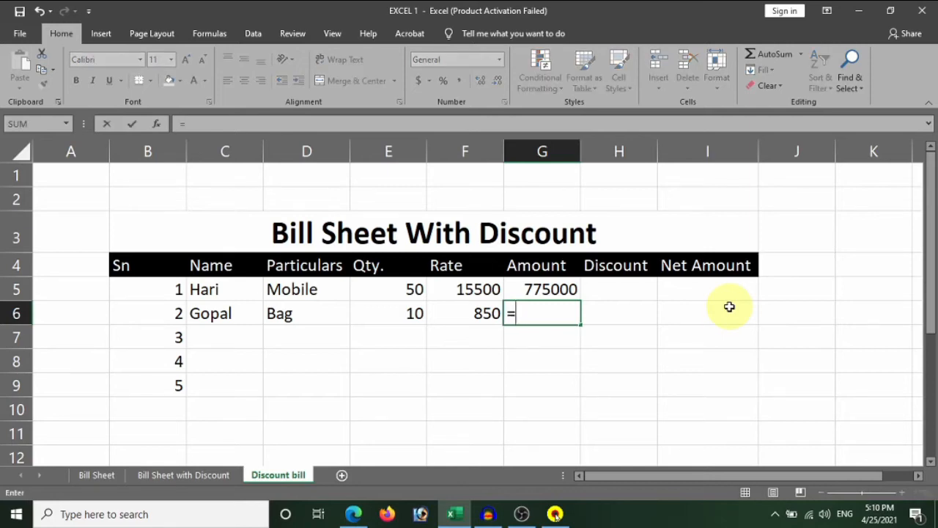
pyautogui.press('Left')
pyautogui.press('Left')
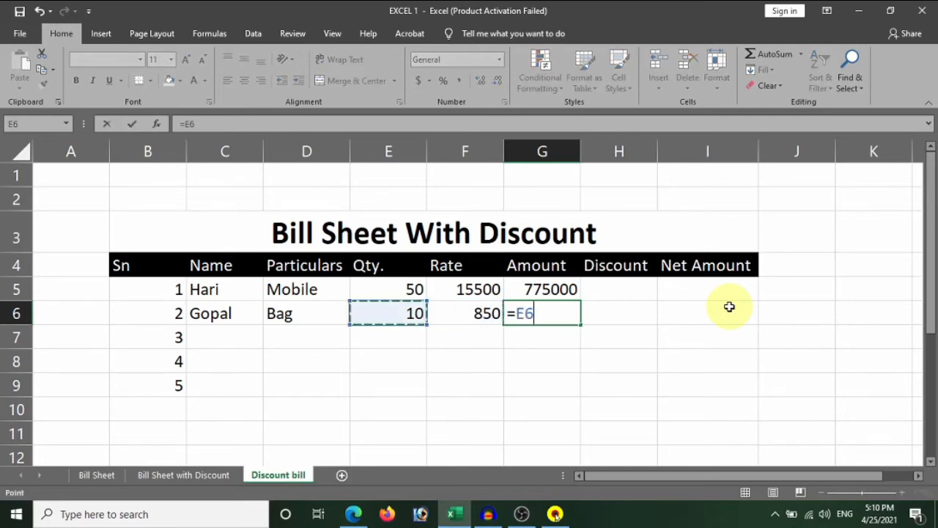
pyautogui.write('*')
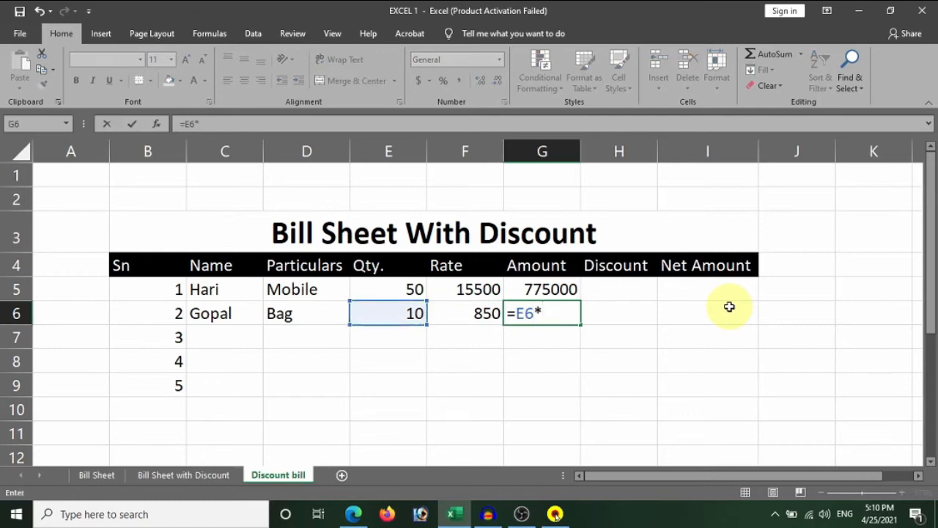
pyautogui.press('Left')
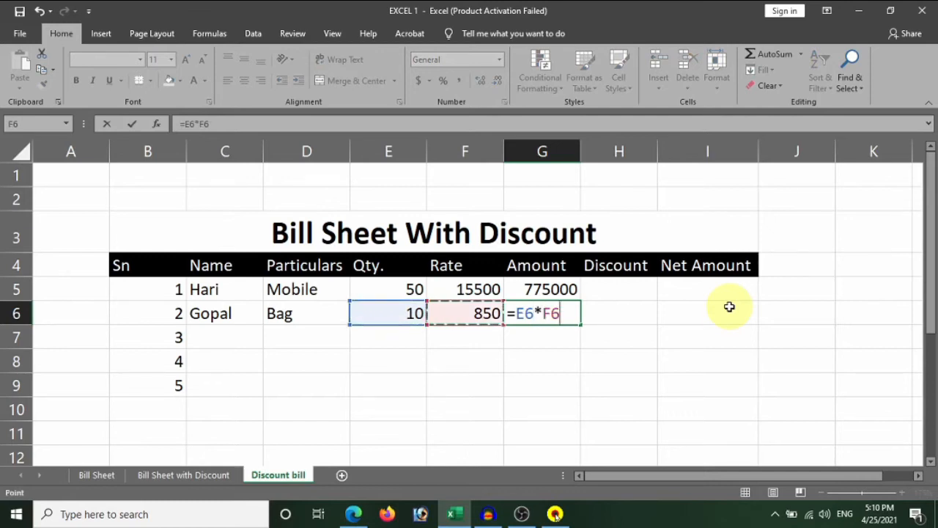
pyautogui.press('Return')
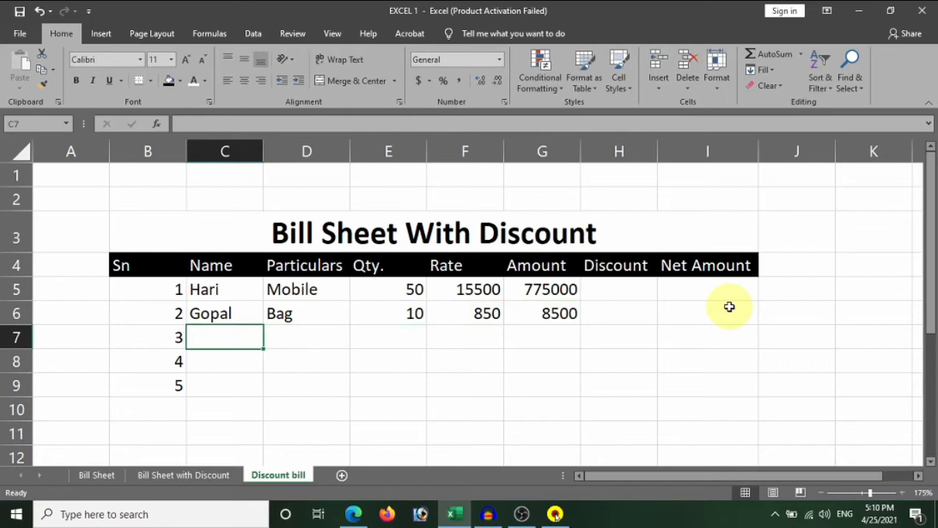
# Calculate a 10% Discount on the Mobile item's amount in H5 with the formula =G5*10%
pyautogui.click(623, 284)
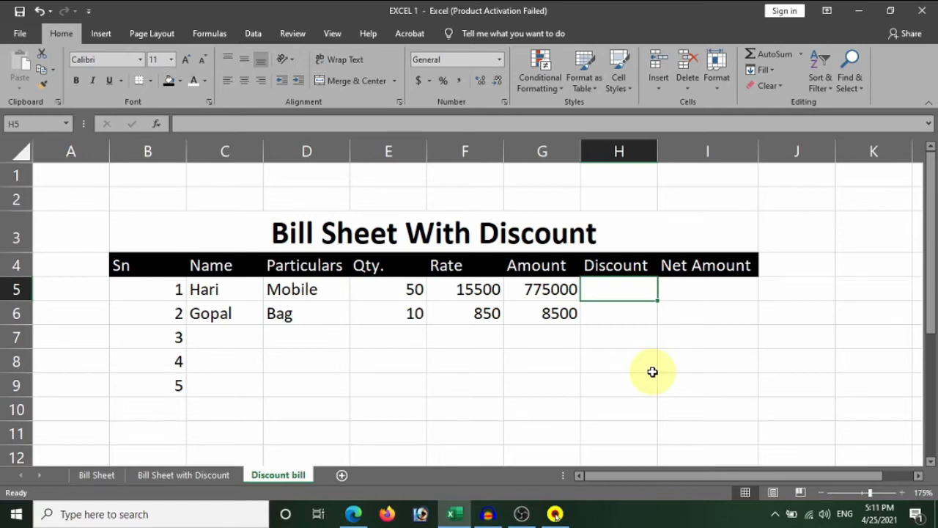
pyautogui.write('=')
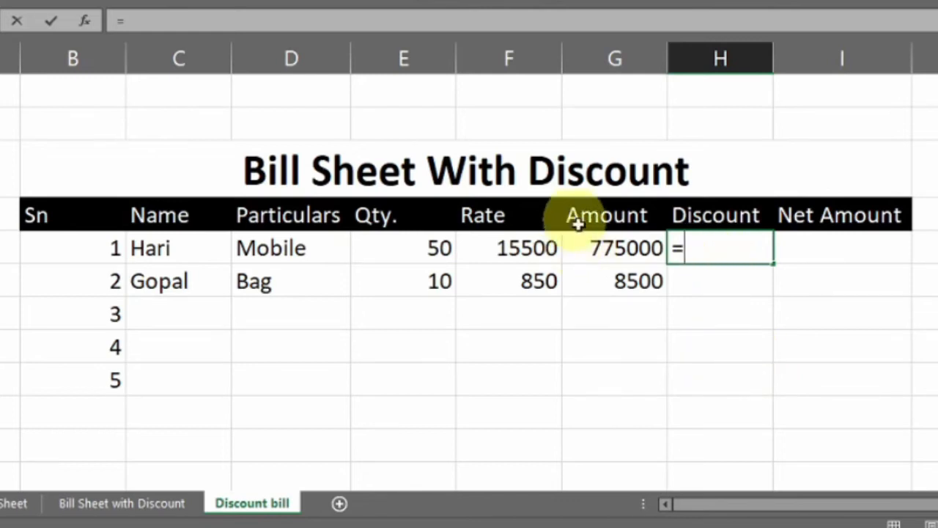
pyautogui.click(620, 248)
pyautogui.write('*')
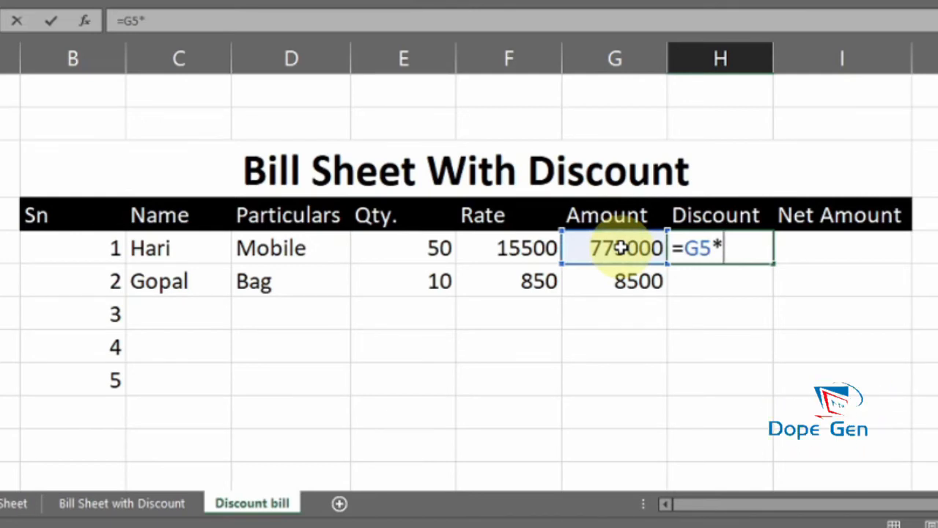
pyautogui.write('10')
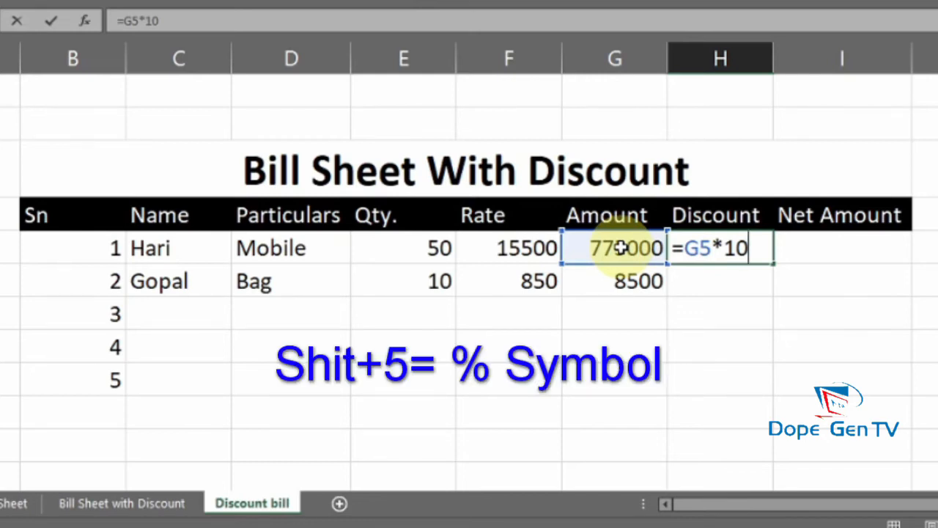
pyautogui.press('shift')
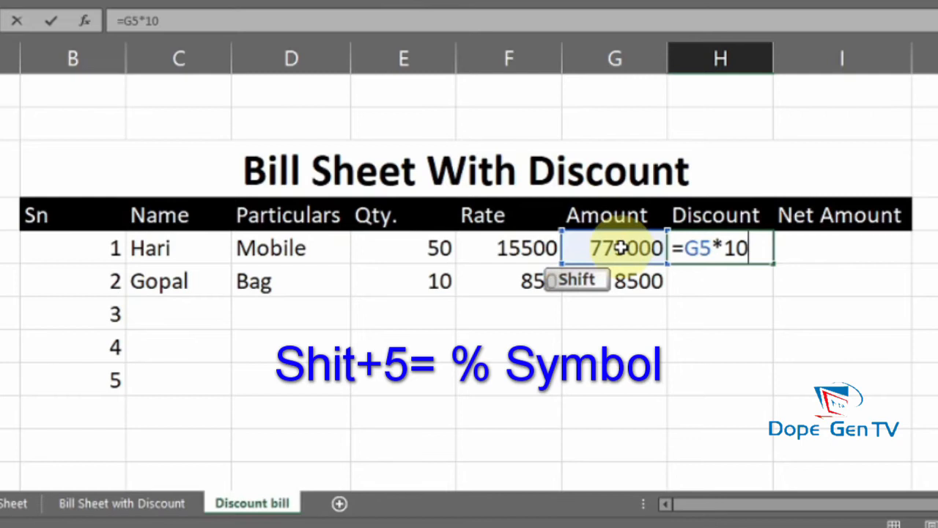
pyautogui.write('%')
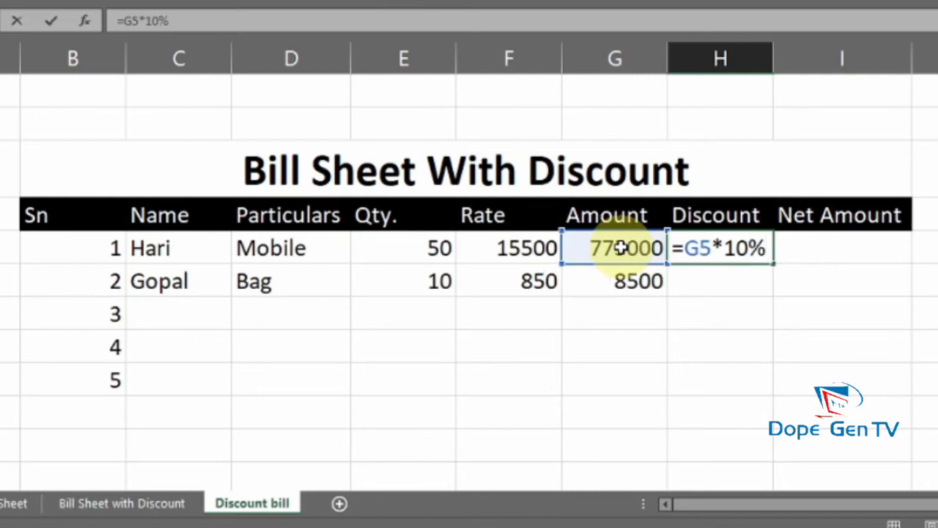
pyautogui.press('Return')
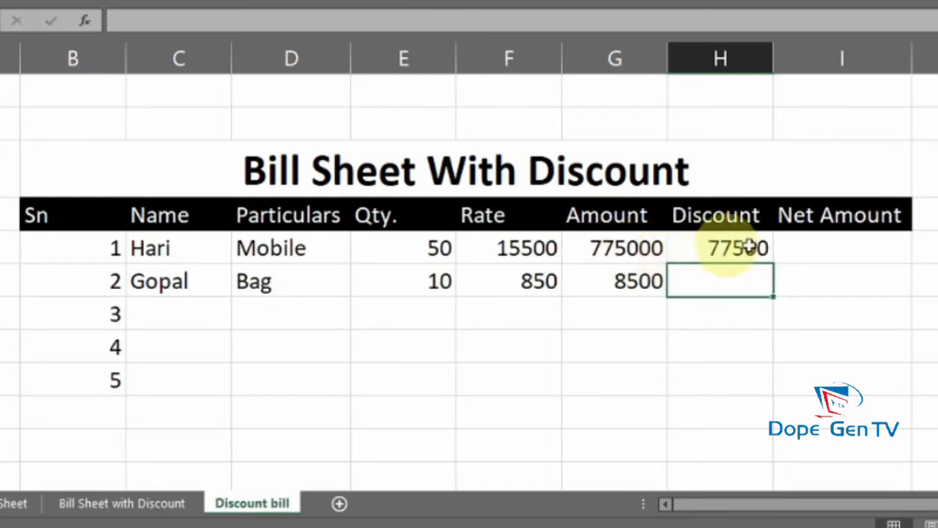
# Calculate the Mobile item's Net Amount in I5 as amount minus discount with the formula =G5-H5
pyautogui.click(802, 251)
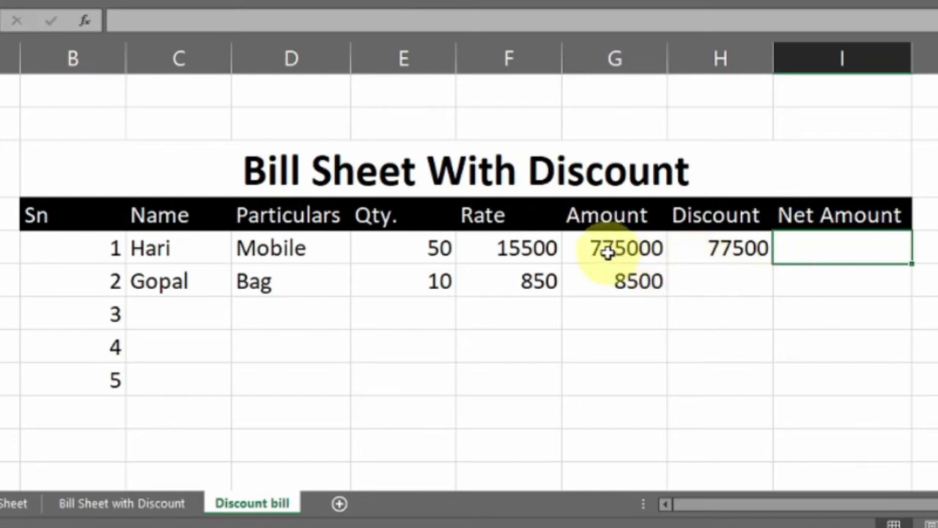
pyautogui.click(719, 247)
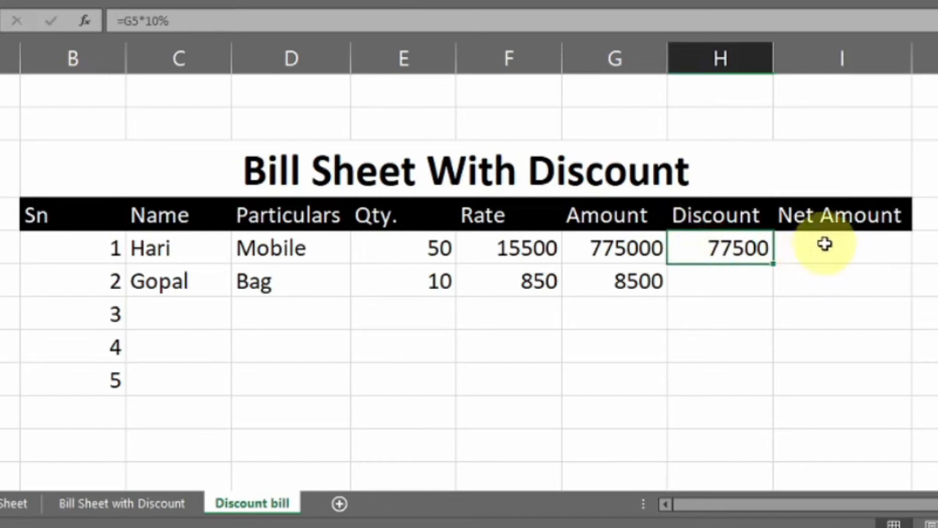
pyautogui.click(856, 239)
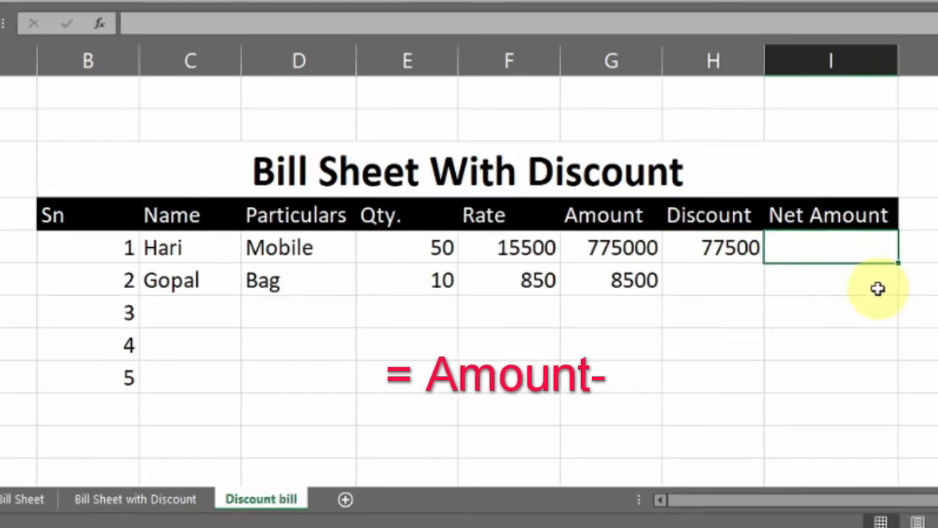
pyautogui.write('=')
pyautogui.click(640, 249)
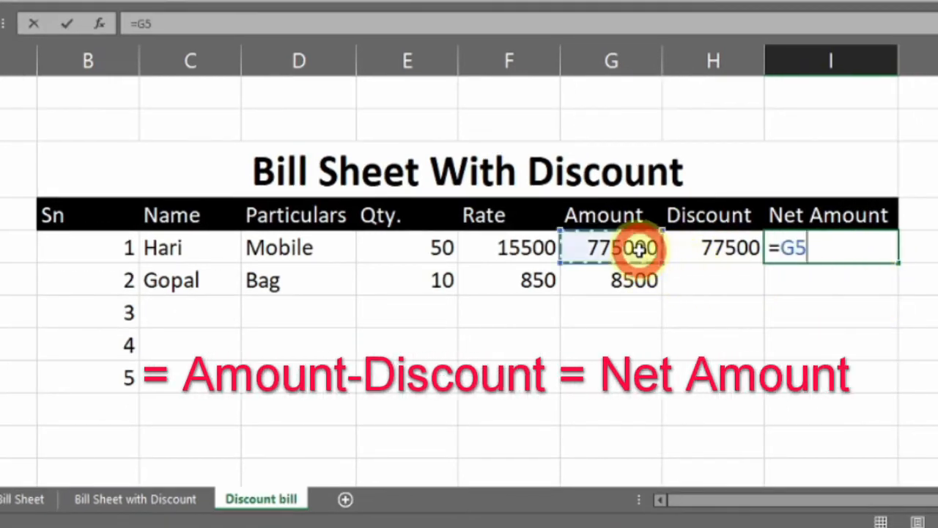
pyautogui.write('-')
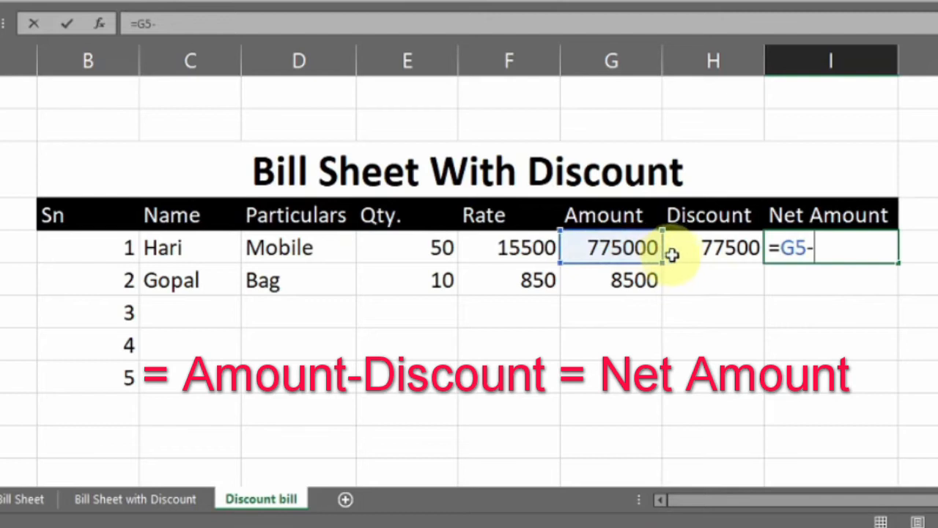
pyautogui.click(701, 253)
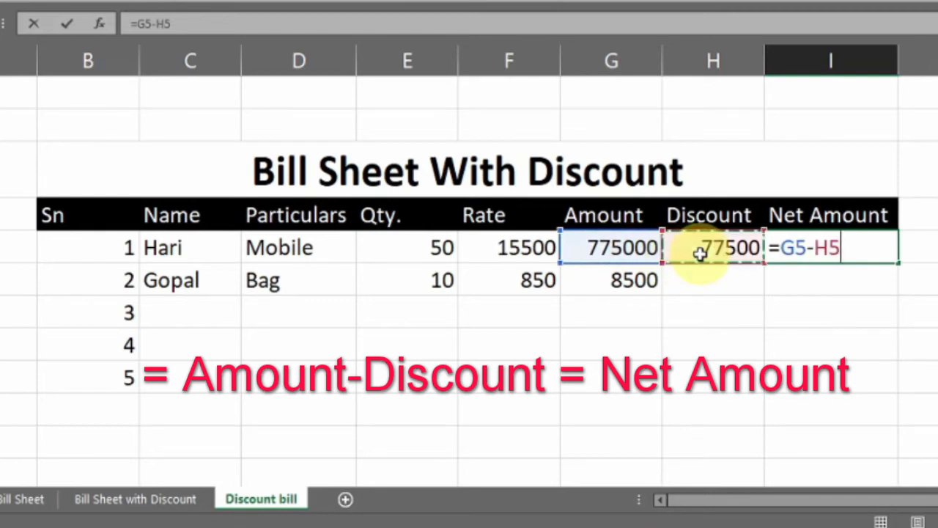
pyautogui.press('Return')
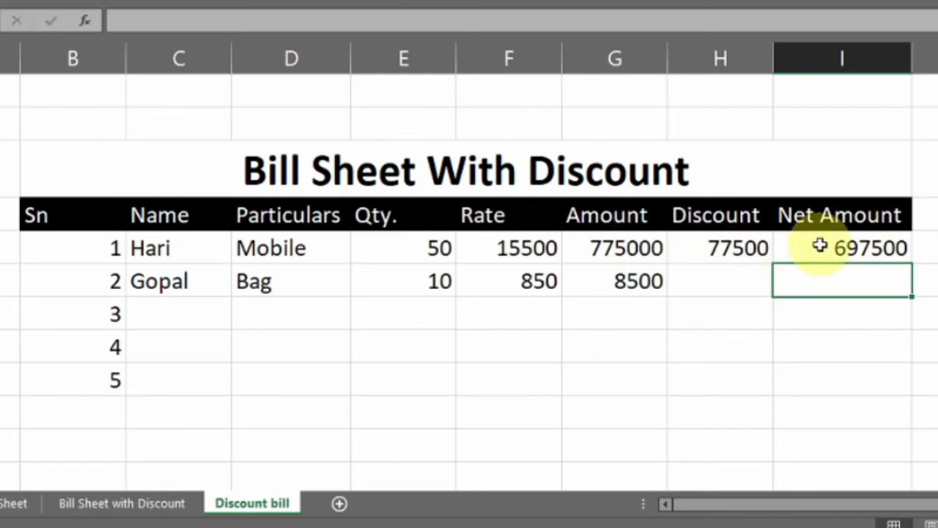
# Calculate a 5% Discount on the Bag item's amount in H6 with the formula =G6*5%
pyautogui.click(728, 278)
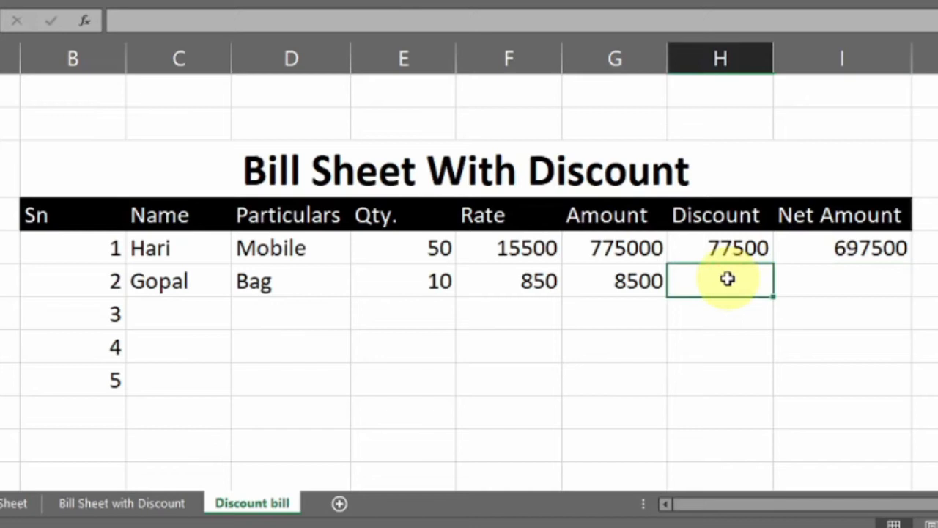
pyautogui.write('=')
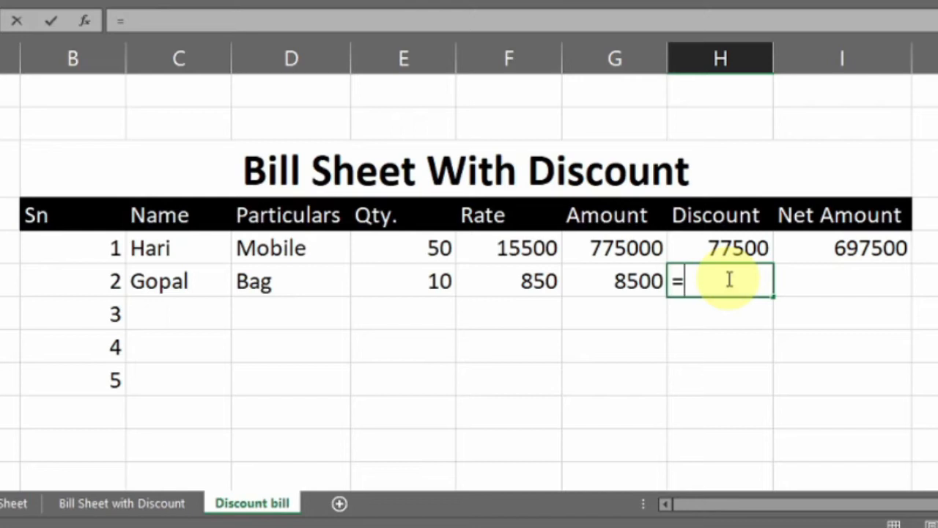
pyautogui.press('Left')
pyautogui.write('*')
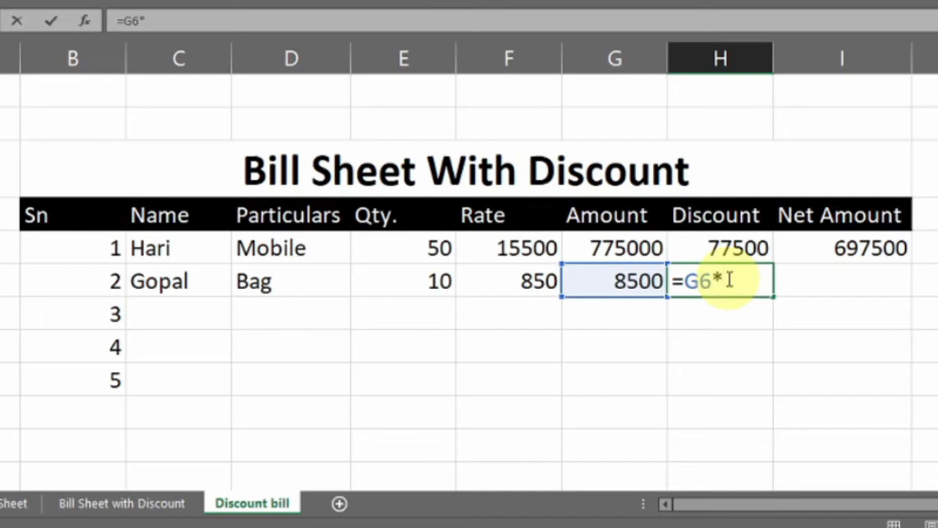
pyautogui.write('5')
pyautogui.press('shift')
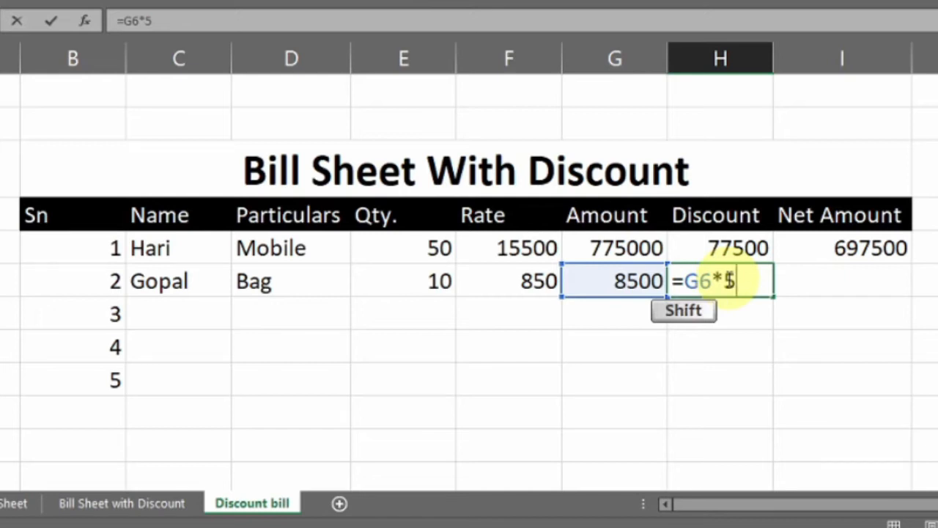
pyautogui.write('%')
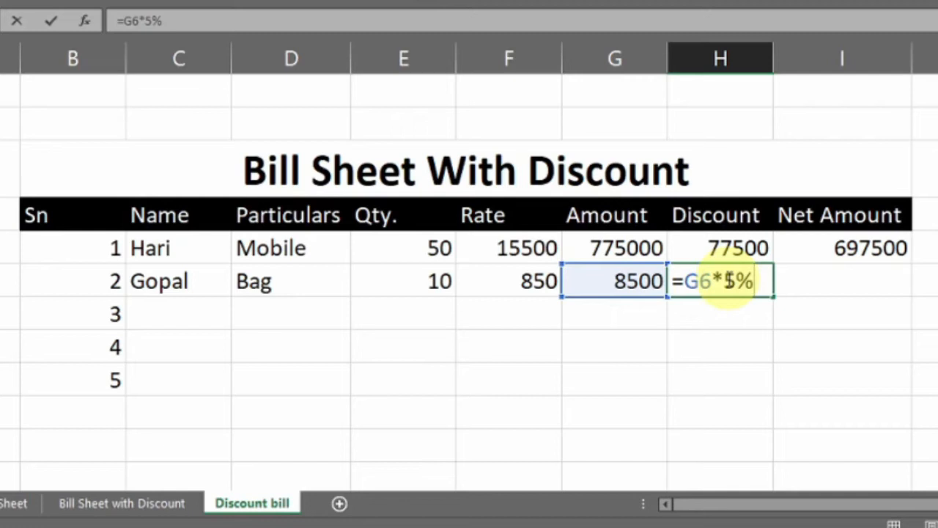
pyautogui.press('Return')
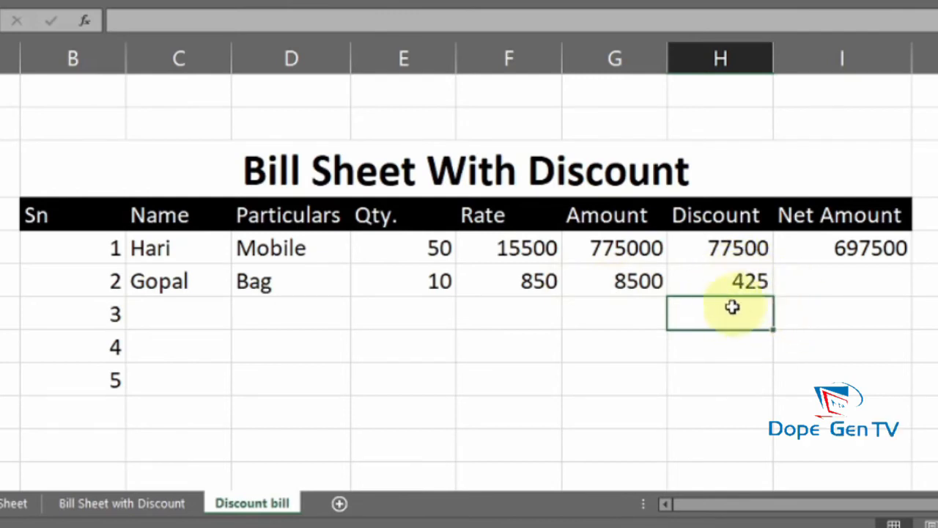
# Calculate the Bag item's Net Amount in I6 as amount minus discount with the formula =G6-H6
pyautogui.click(846, 280)
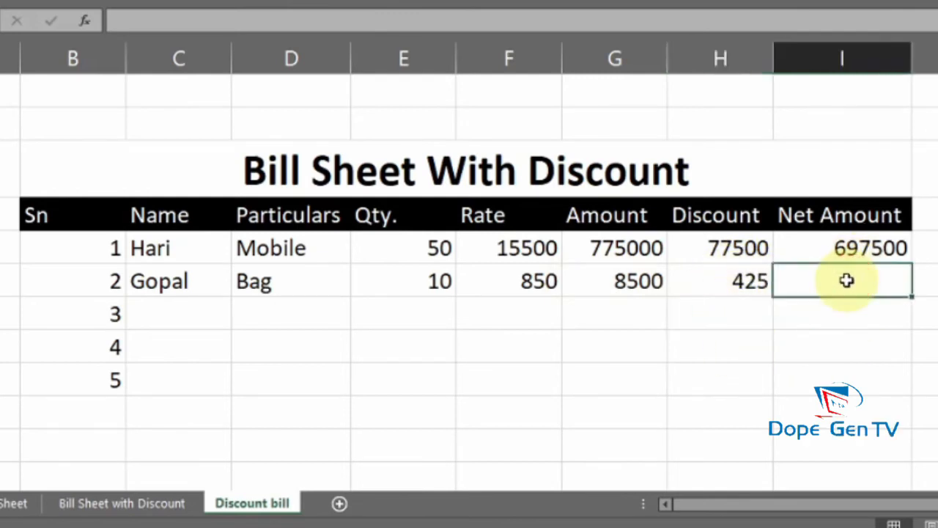
pyautogui.write('=')
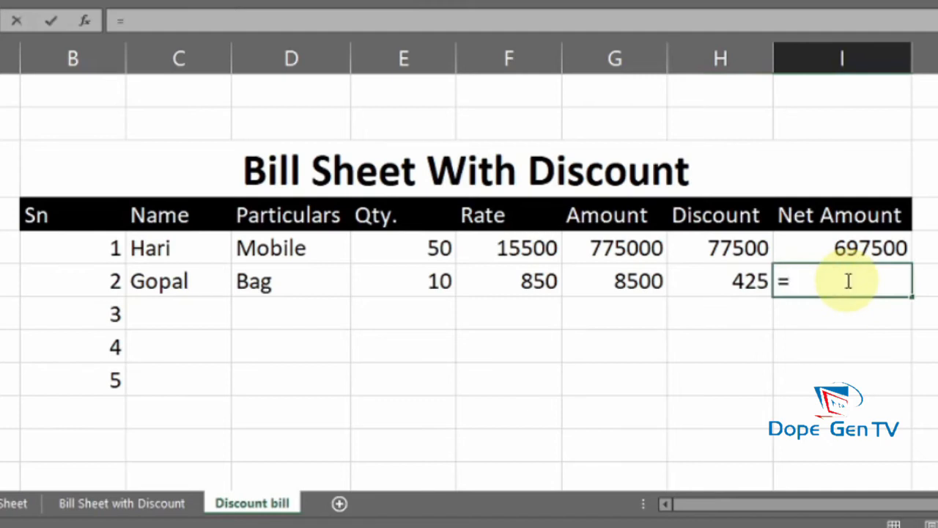
pyautogui.click(636, 280)
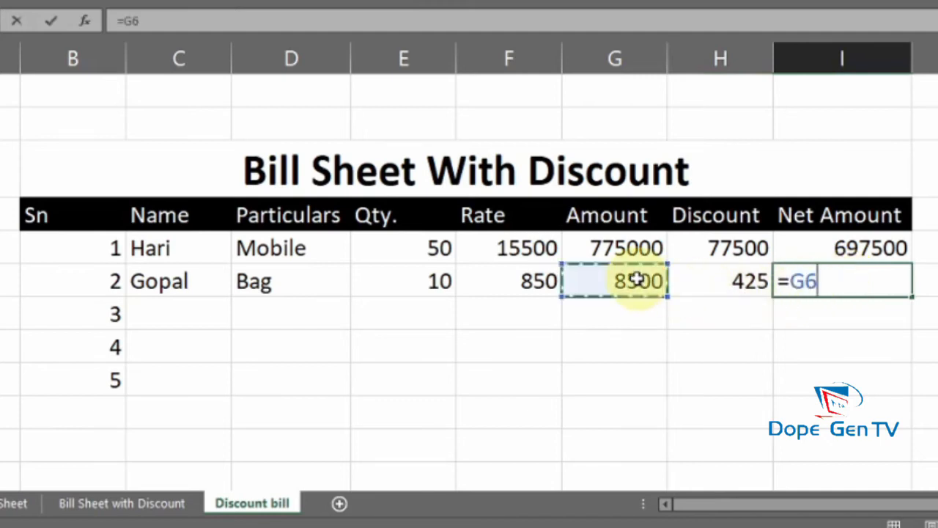
pyautogui.write('-')
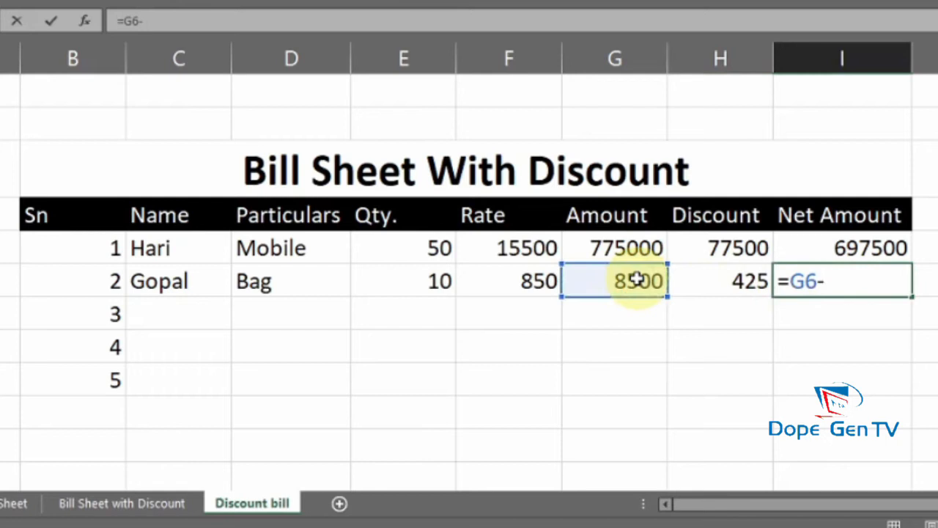
pyautogui.click(707, 281)
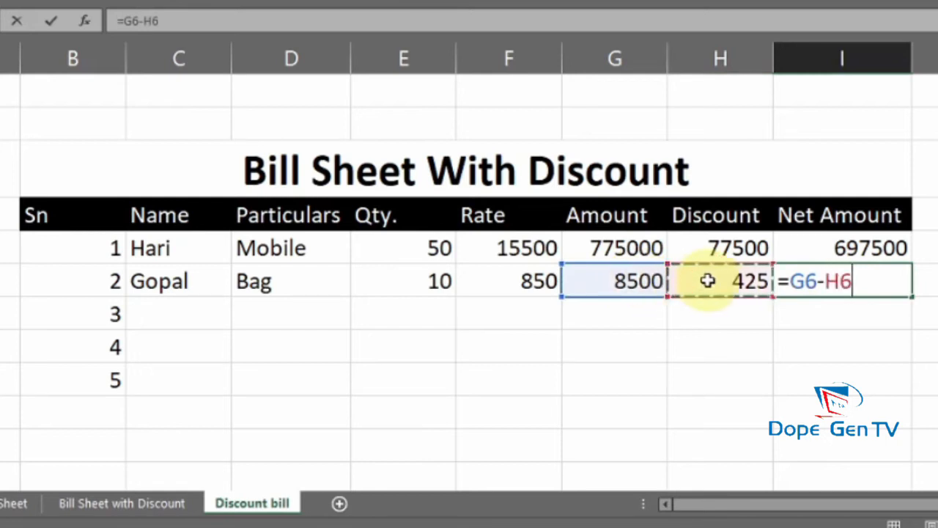
pyautogui.press('Return')
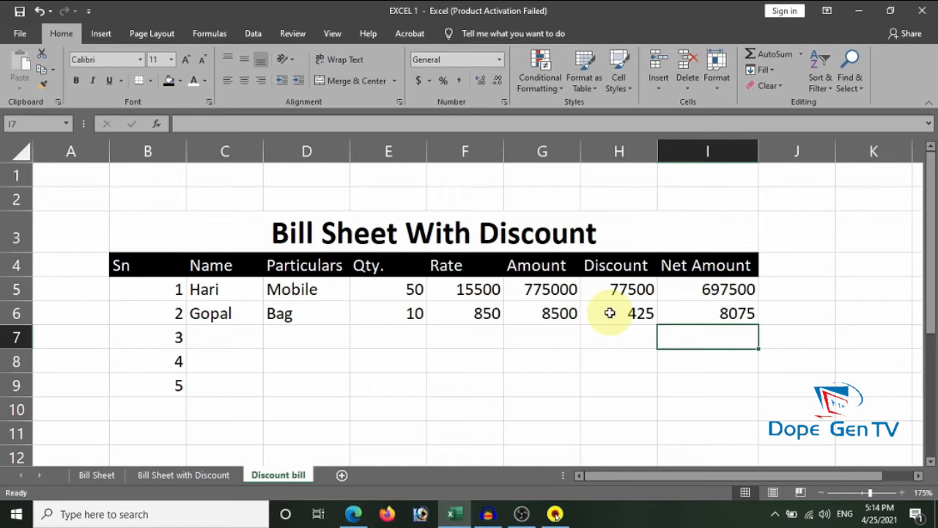
pyautogui.click(609, 313)
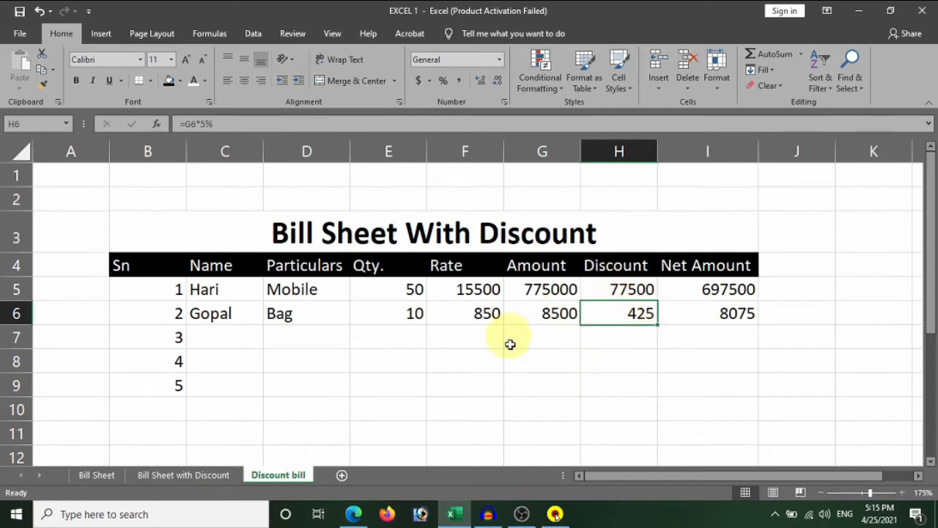
# Place the note "Discount = If(Amount>=10000,Amount*10%,0)" from the Formula sheet in F9 of the Discount bill sheet
pyautogui.click(557, 313)
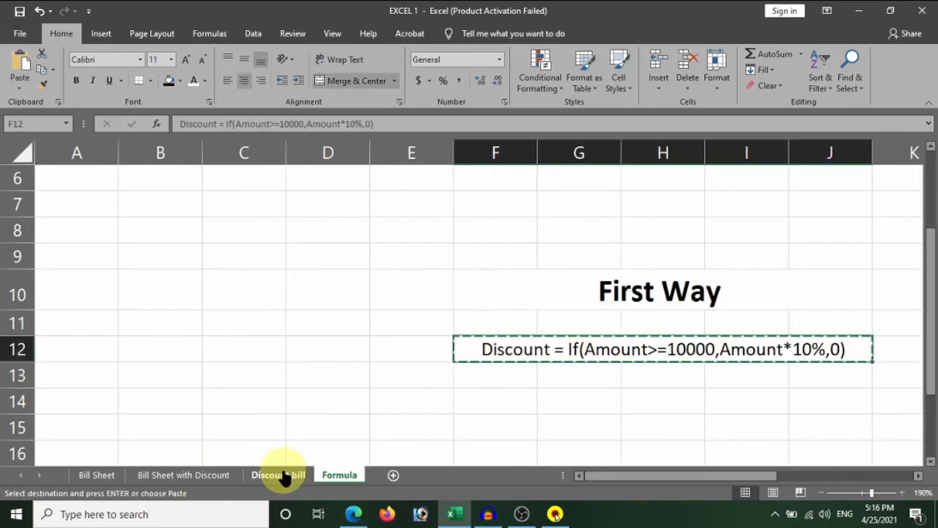
pyautogui.click(283, 473)
pyautogui.click(450, 392)
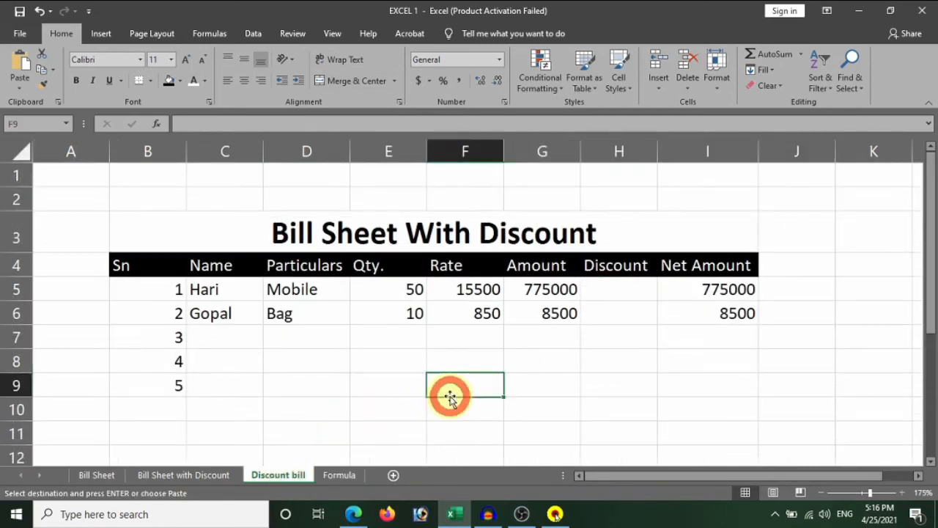
pyautogui.write('Discount = If(Amount>=10000,Amount*10%,0)')
pyautogui.click(586, 417)
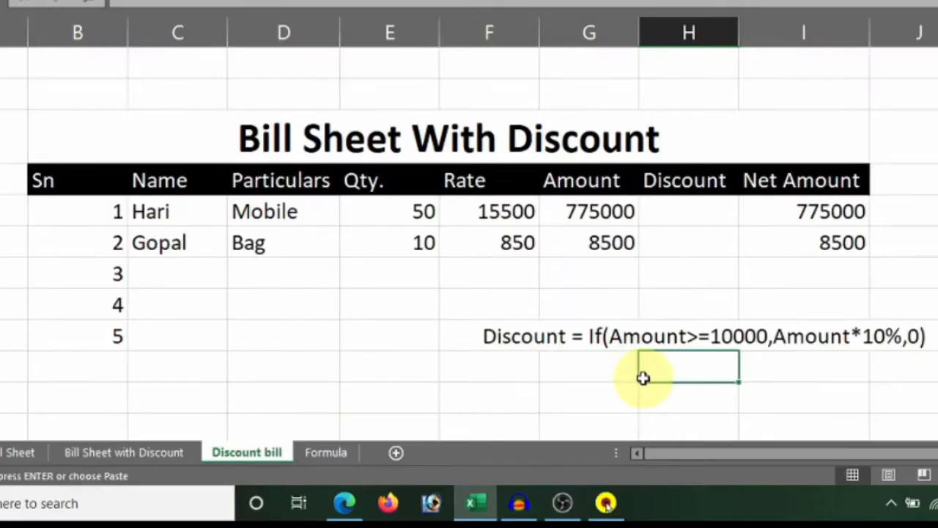
pyautogui.scroll(-1, 586, 417)
pyautogui.scroll(1, 541, 347)
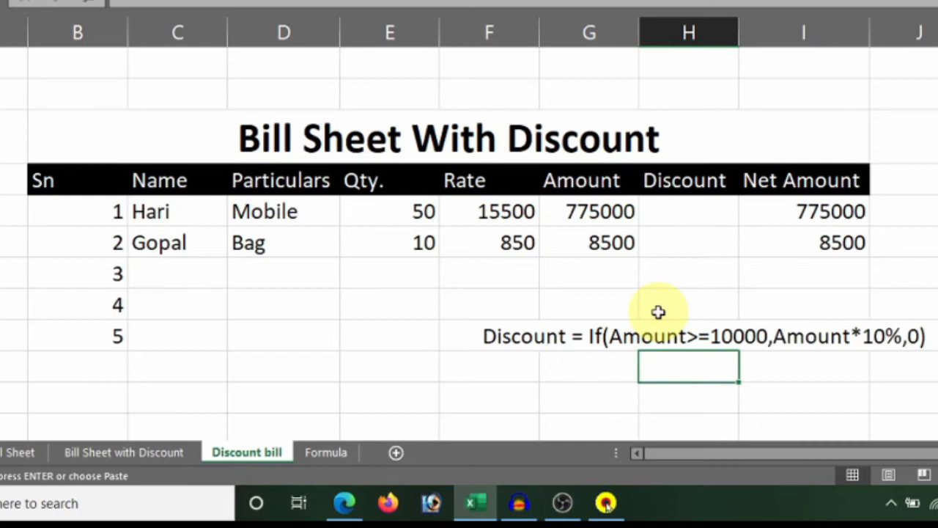
# Calculate the Mobile item's Discount in H5 with the formula =IF(G5>=10000,G5*10%,0)
pyautogui.click(689, 211)
pyautogui.click(593, 356)
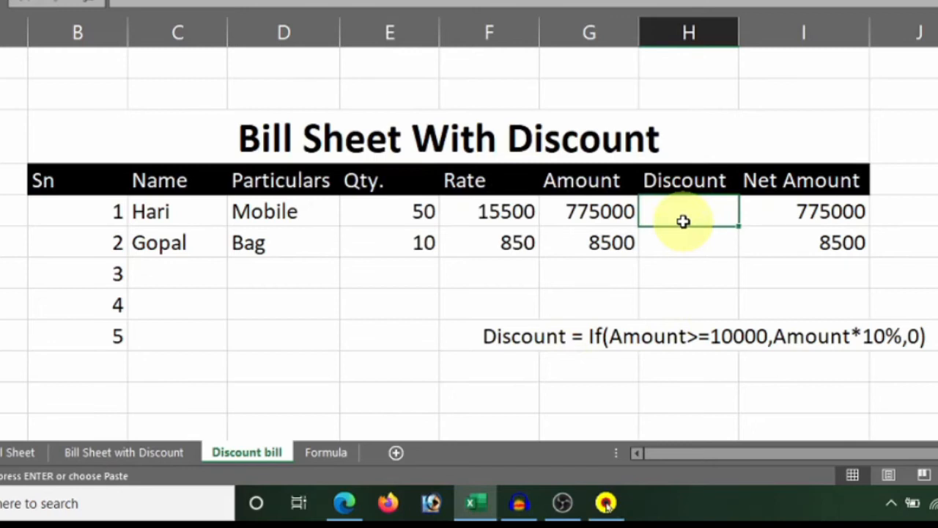
pyautogui.write('=')
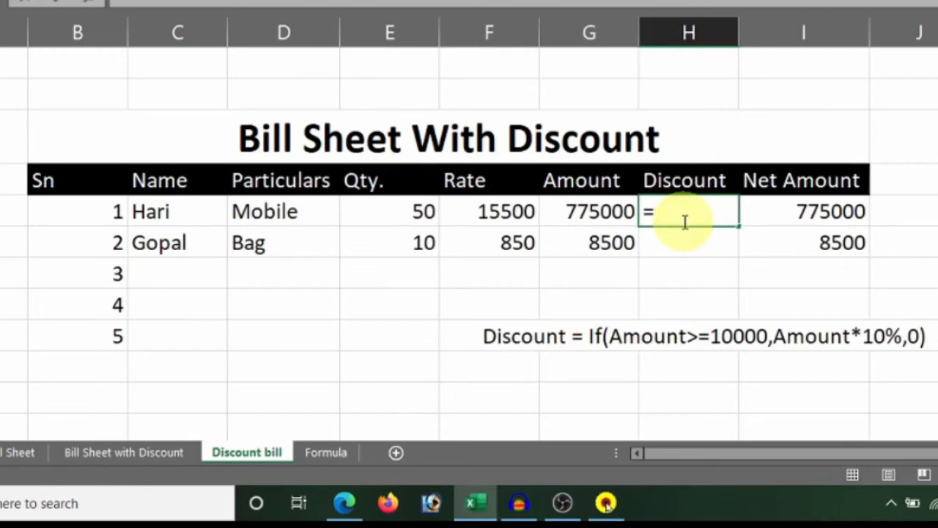
pyautogui.write('if')
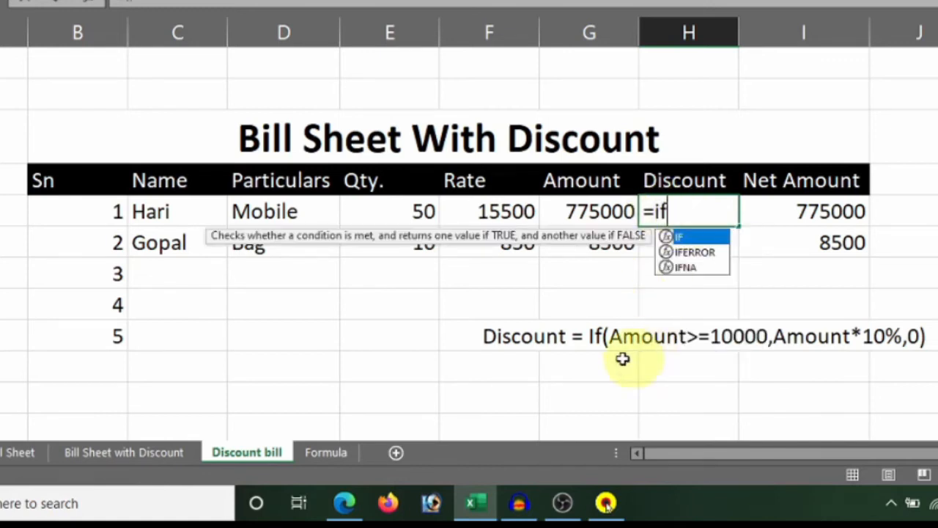
pyautogui.press('shift')
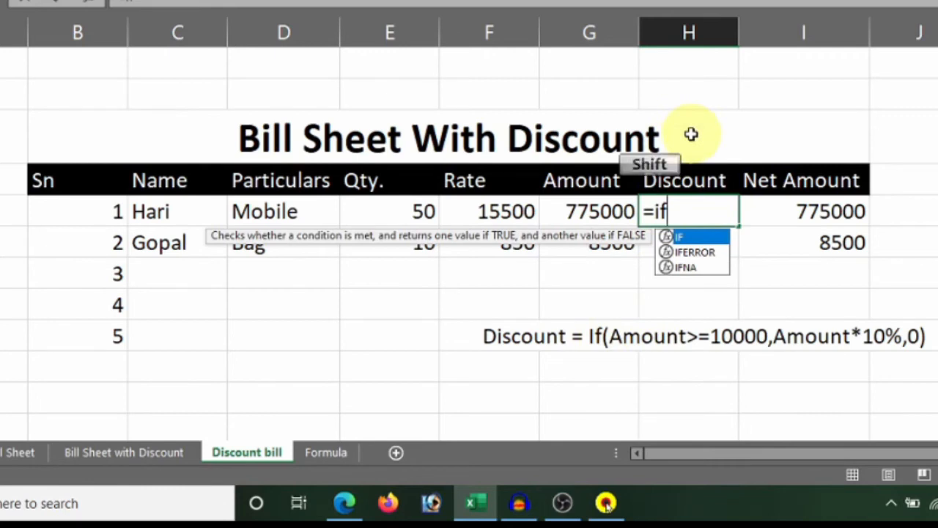
pyautogui.write('(')
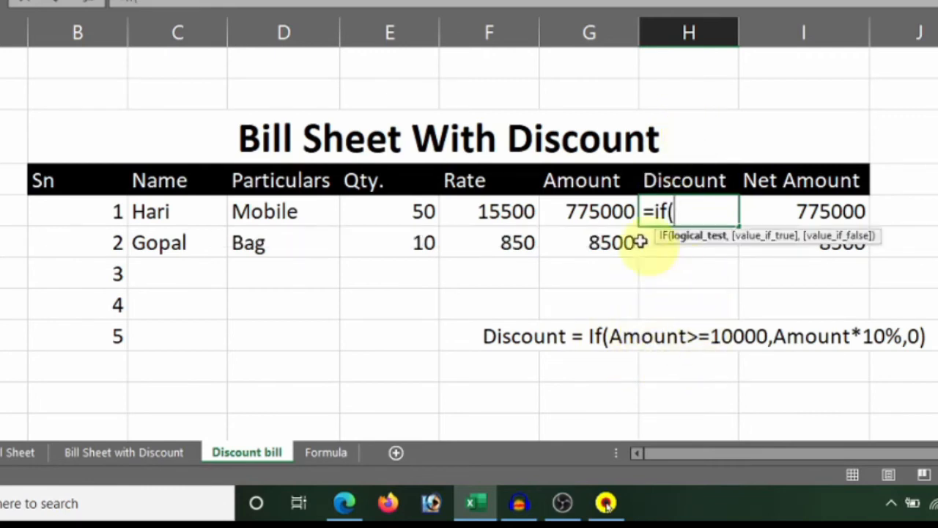
pyautogui.click(595, 211)
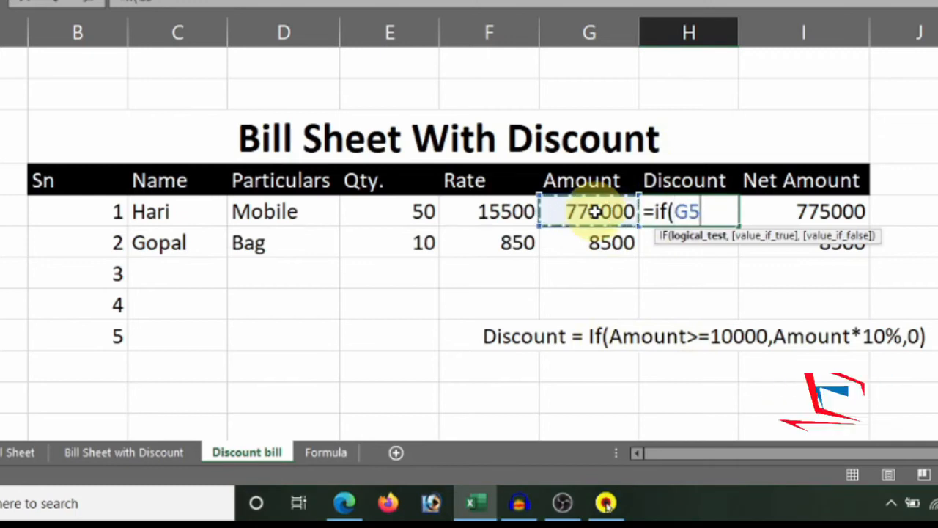
pyautogui.write('>=')
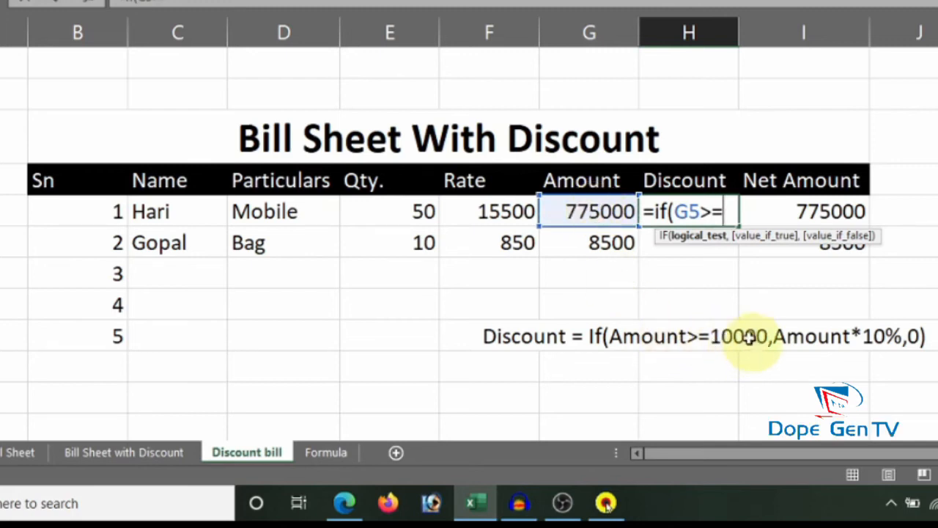
pyautogui.write('10000')
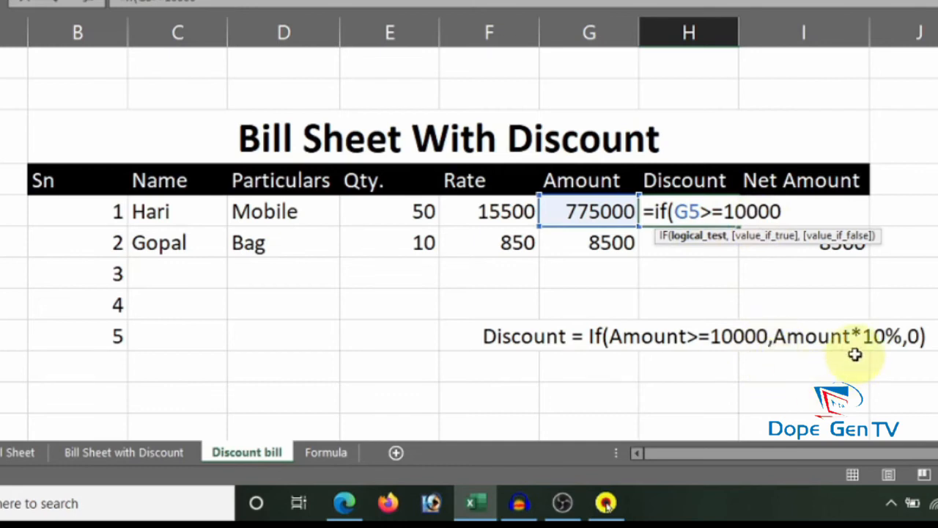
pyautogui.write(',')
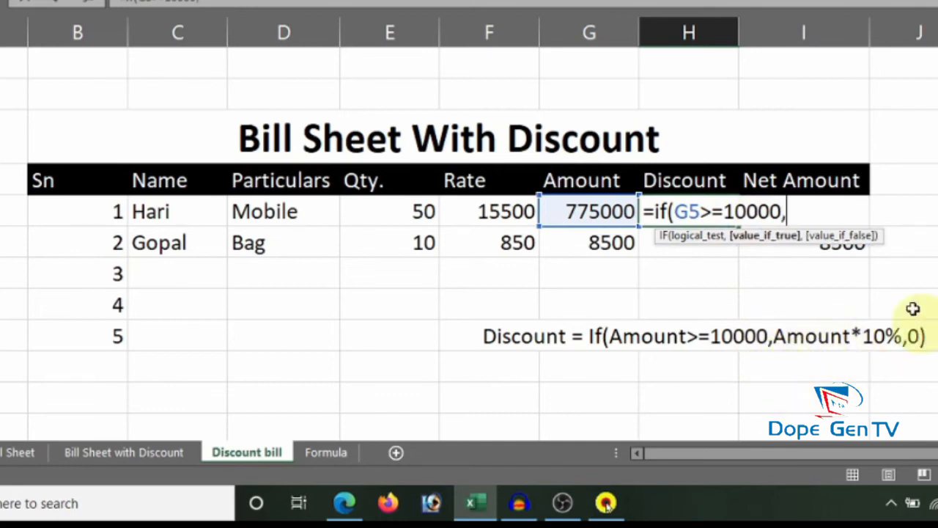
pyautogui.click(601, 211)
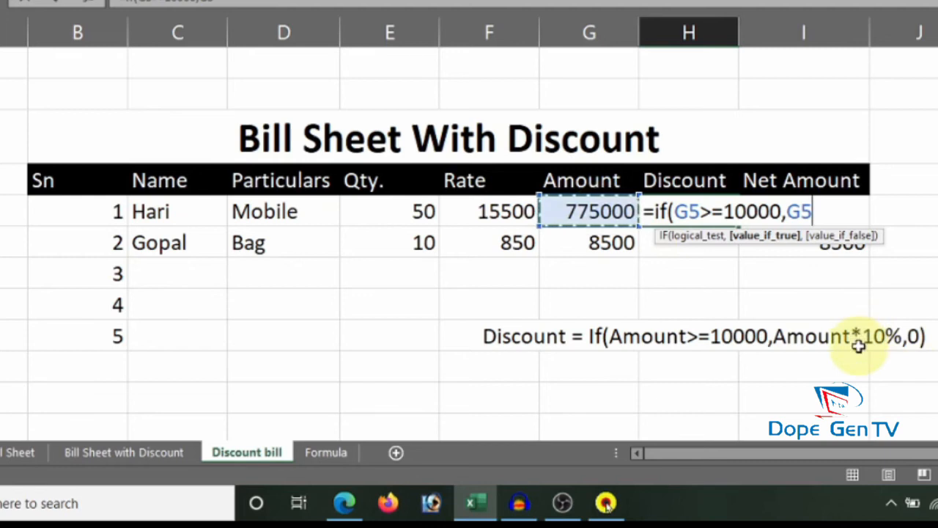
pyautogui.write('*')
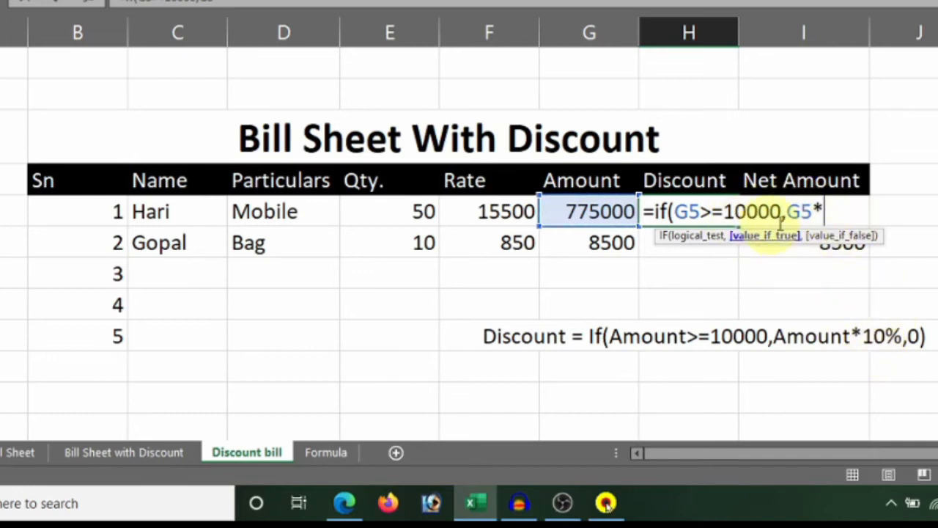
pyautogui.write('10')
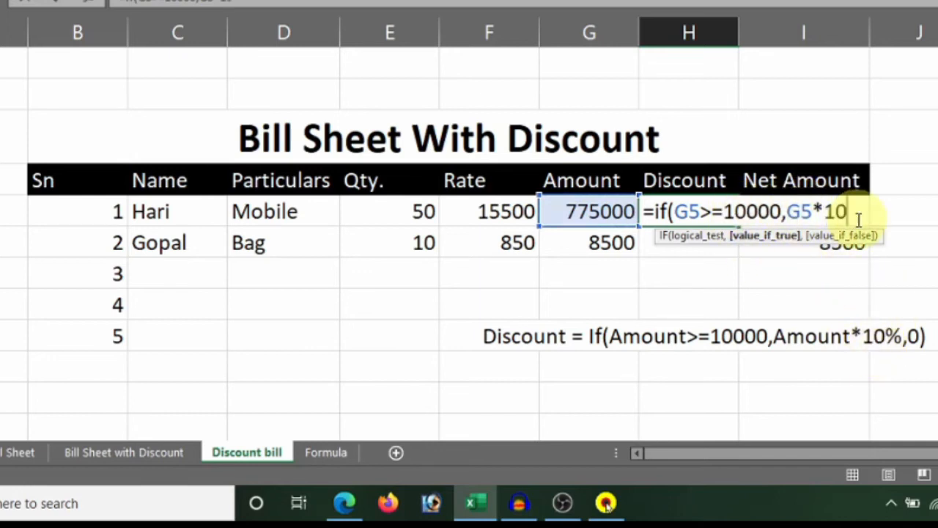
pyautogui.write('%')
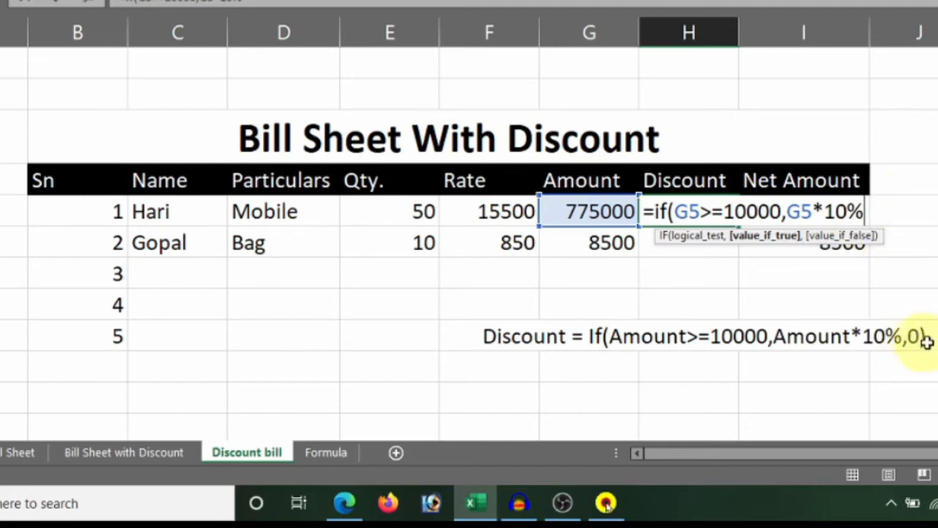
pyautogui.write(',')
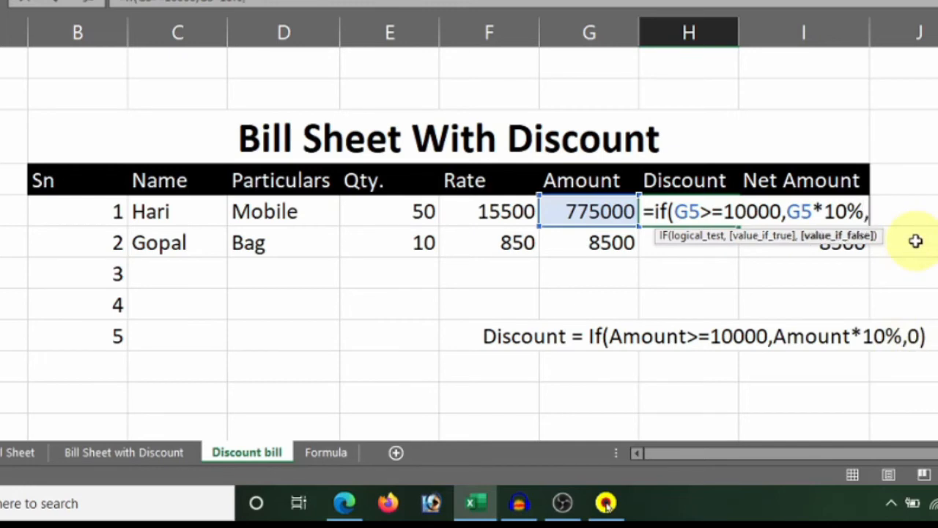
pyautogui.write('0)')
pyautogui.press('Return')
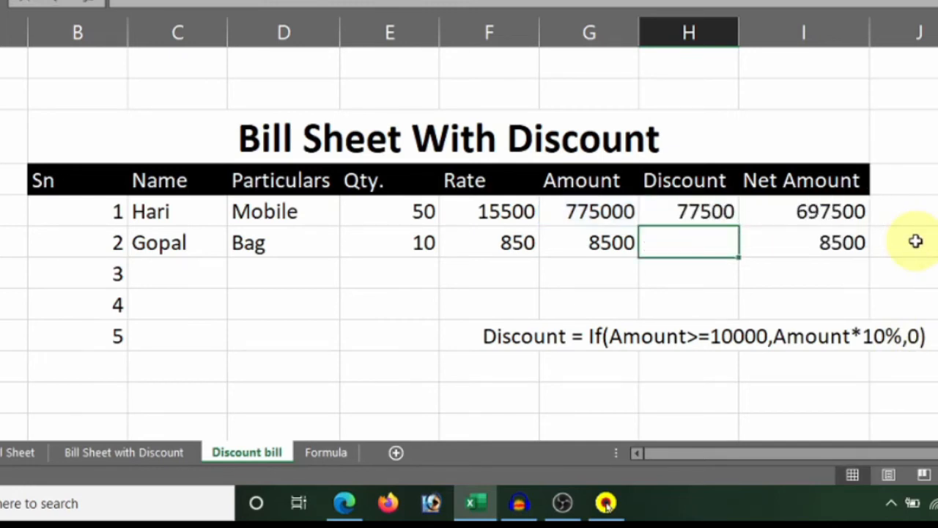
# Fill the Discount formula from H5 down to H6 for the Bag item and compare both rows' amounts and discounts
pyautogui.click(723, 212)
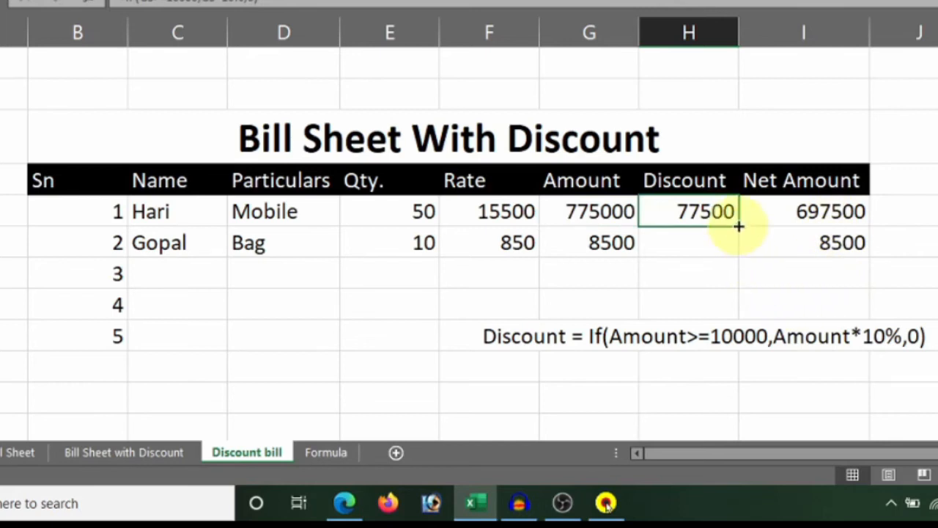
pyautogui.moveTo(739, 227); pyautogui.dragTo(745, 268)
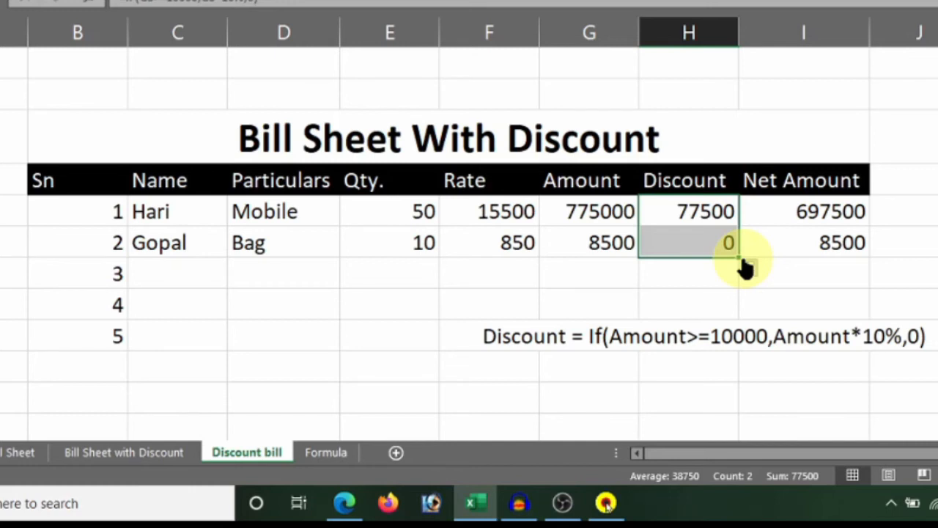
pyautogui.click(704, 214)
pyautogui.click(705, 241)
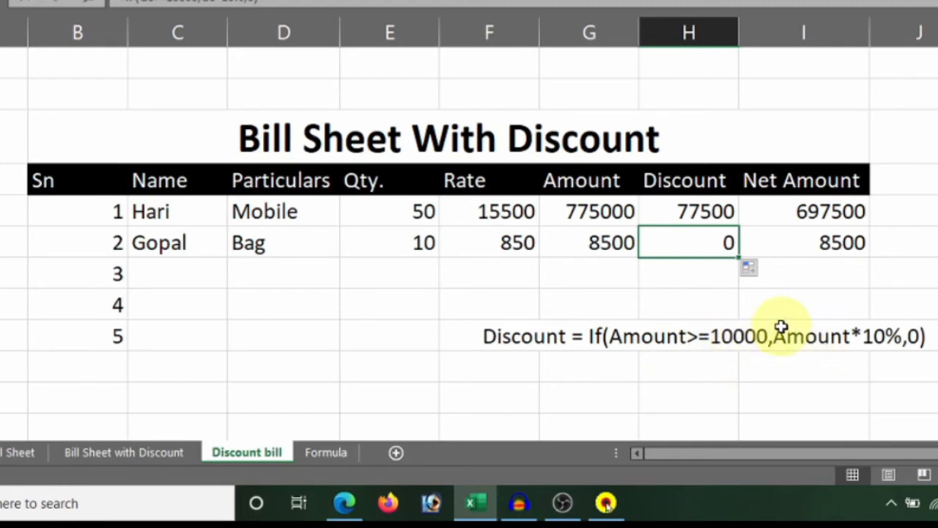
pyautogui.click(601, 214)
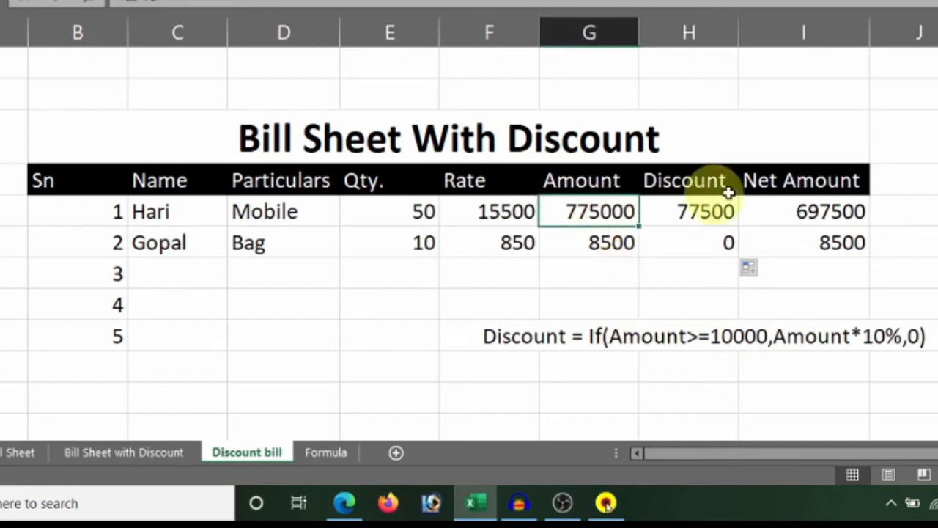
pyautogui.click(621, 236)
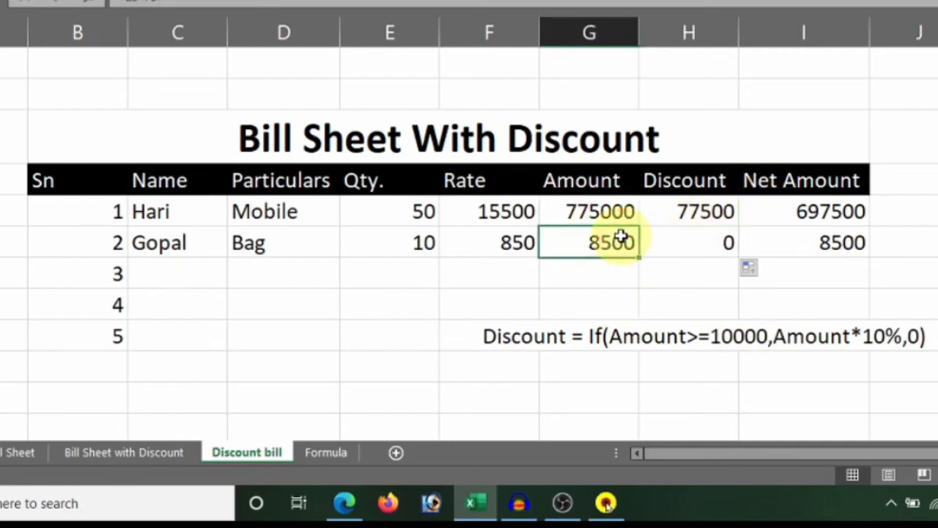
# Set the Bag item's quantity in E6 to 20
pyautogui.click(412, 242)
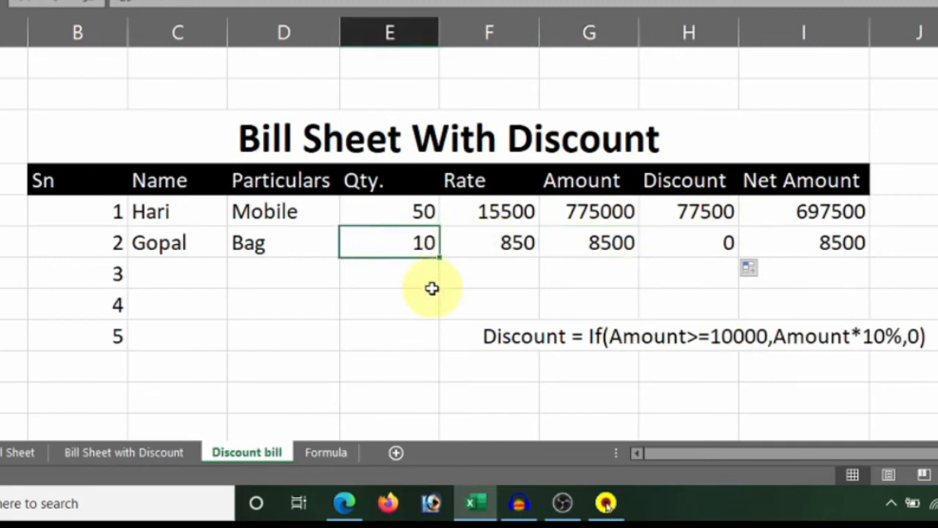
pyautogui.write('2')
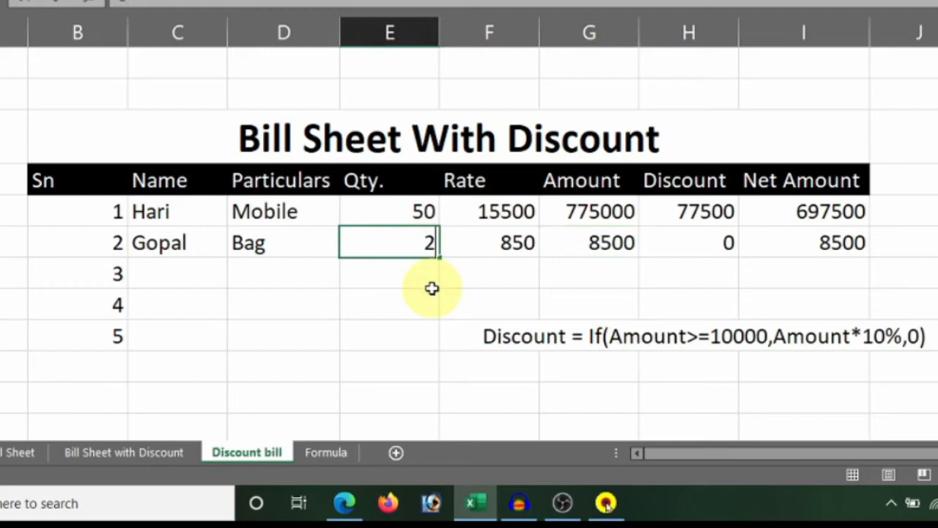
pyautogui.write('0')
pyautogui.press('Tab')
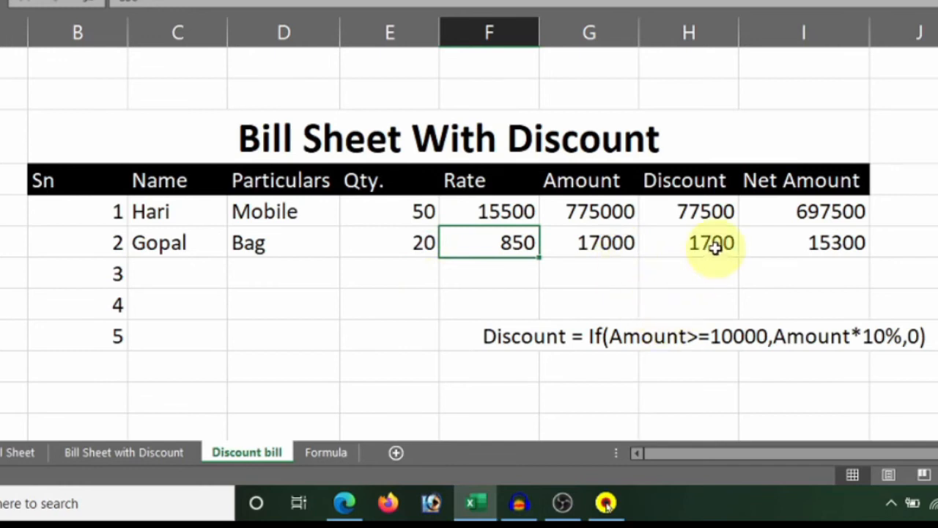
# Replace the formula note in F9 with "Discount = If(Amount>=10000,Amount*10%,Amount*5%)"
pyautogui.click(731, 332)
pyautogui.press('Delete')
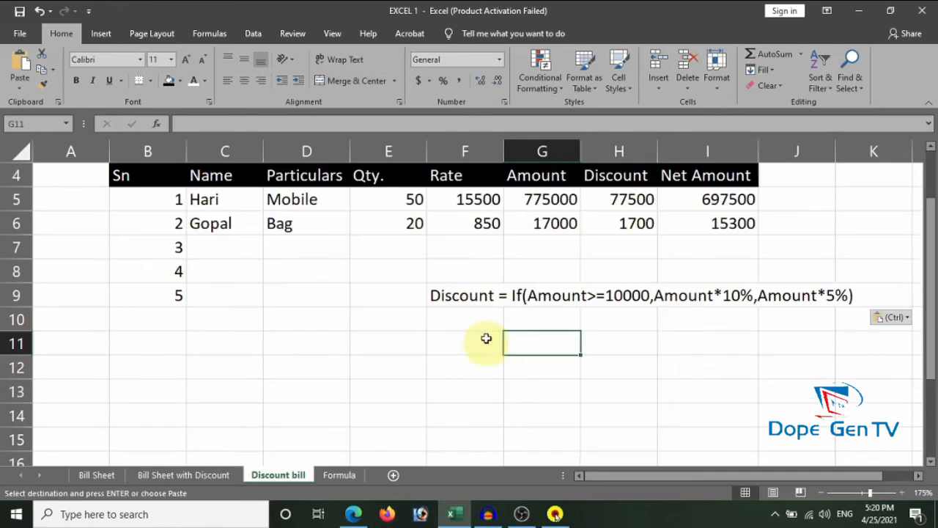
pyautogui.click(477, 299)
pyautogui.scroll(1, 565, 379)
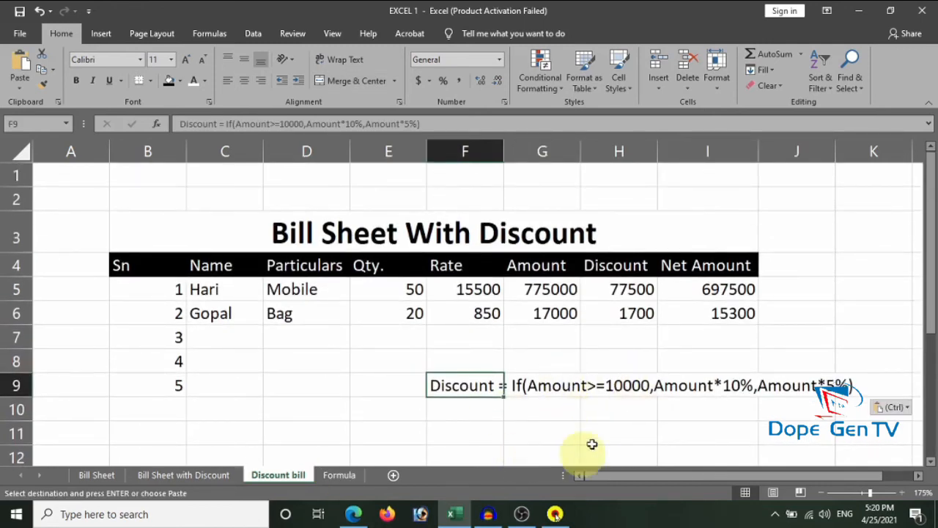
pyautogui.click(569, 386)
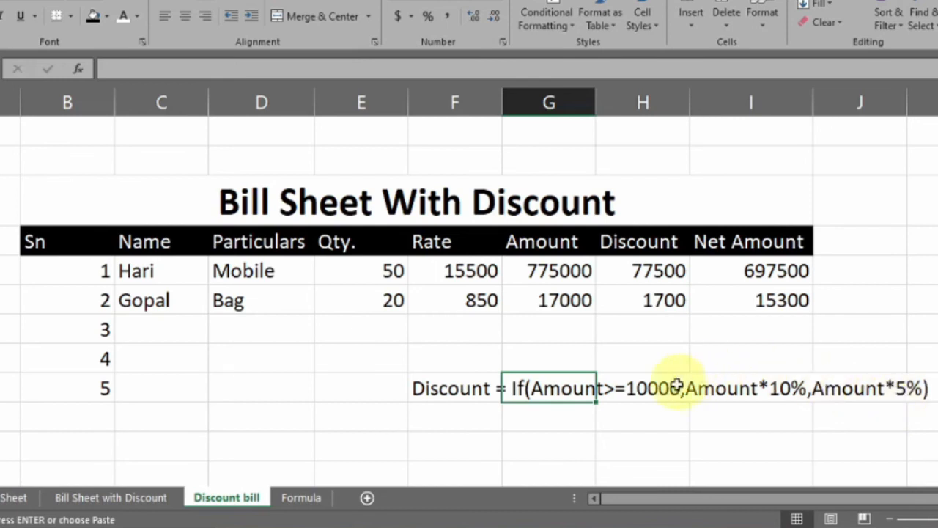
# Clear the Discount formulas of the Mobile and Bag items in H5:H6
pyautogui.moveTo(663, 271); pyautogui.dragTo(664, 301)
pyautogui.press('Delete')
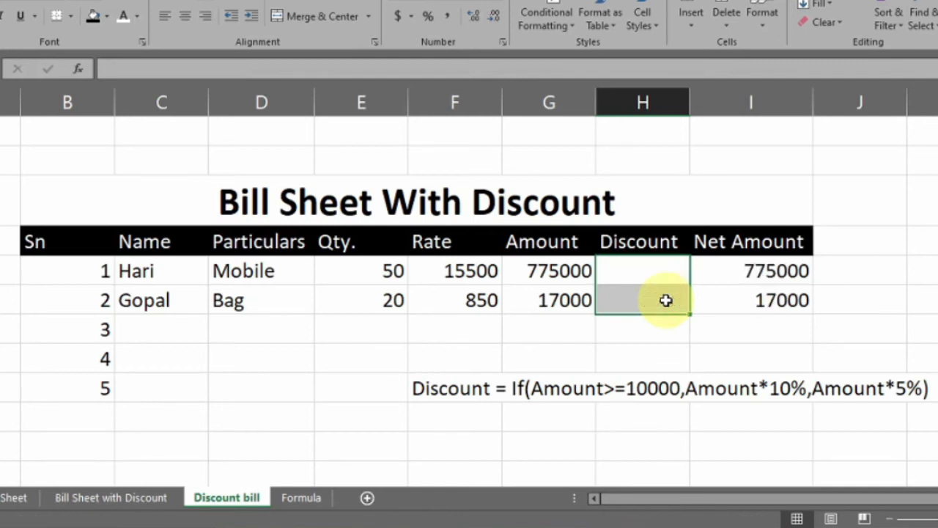
pyautogui.click(685, 335)
# Enter the formula =IF(G5>=10000,G5*10%,G5*5%) in H5 for the Mobile item's discount
pyautogui.click(658, 270)
pyautogui.doubleClick(658, 270)
pyautogui.write('=')
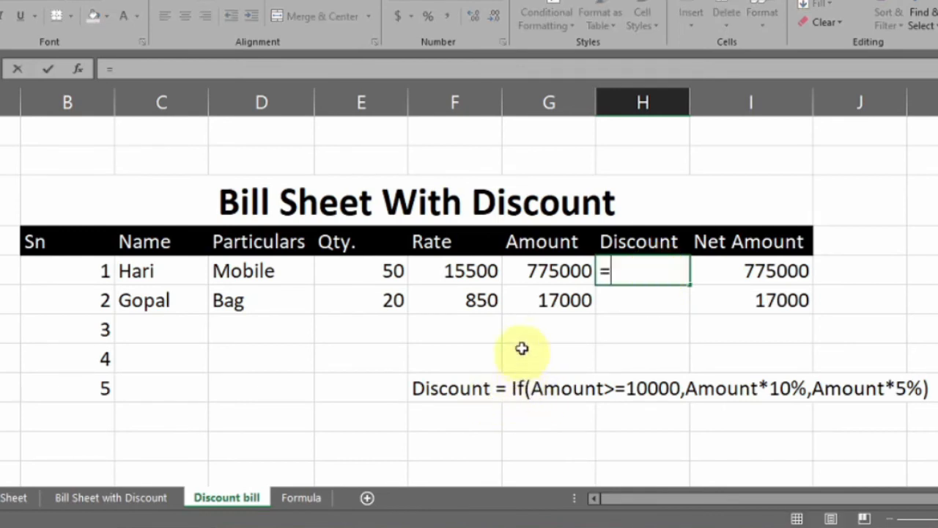
pyautogui.write('if')
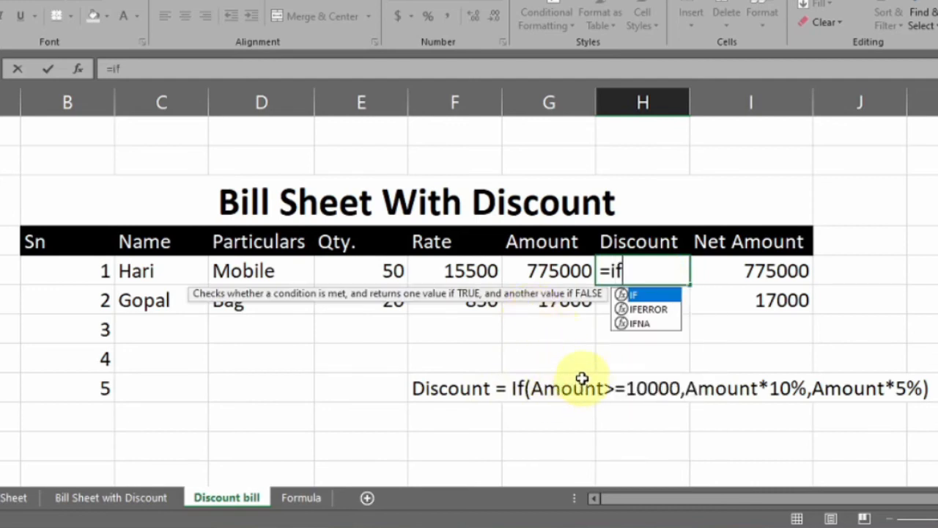
pyautogui.press('shift')
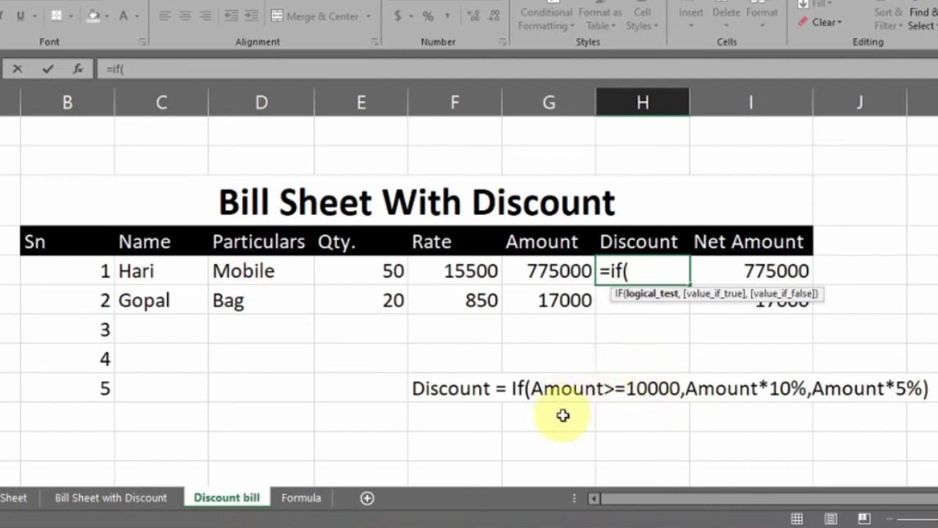
pyautogui.click(564, 272)
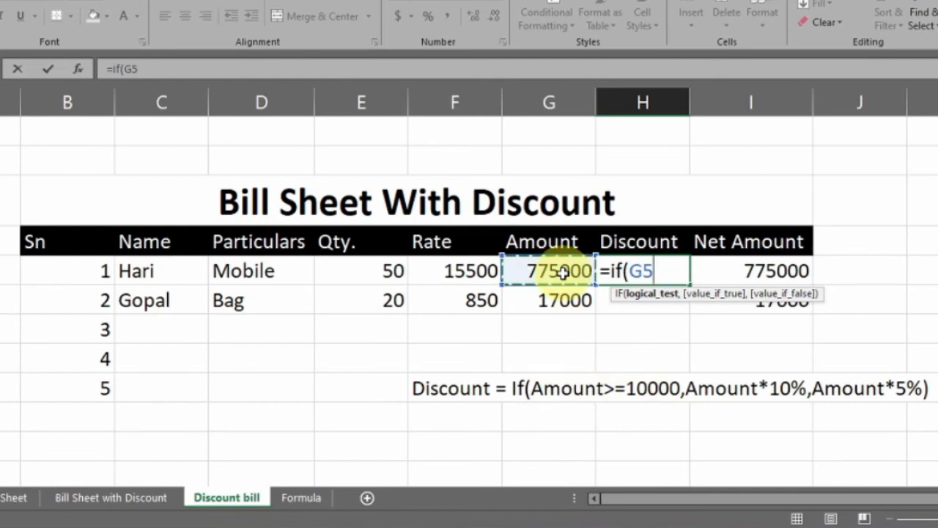
pyautogui.write('>=')
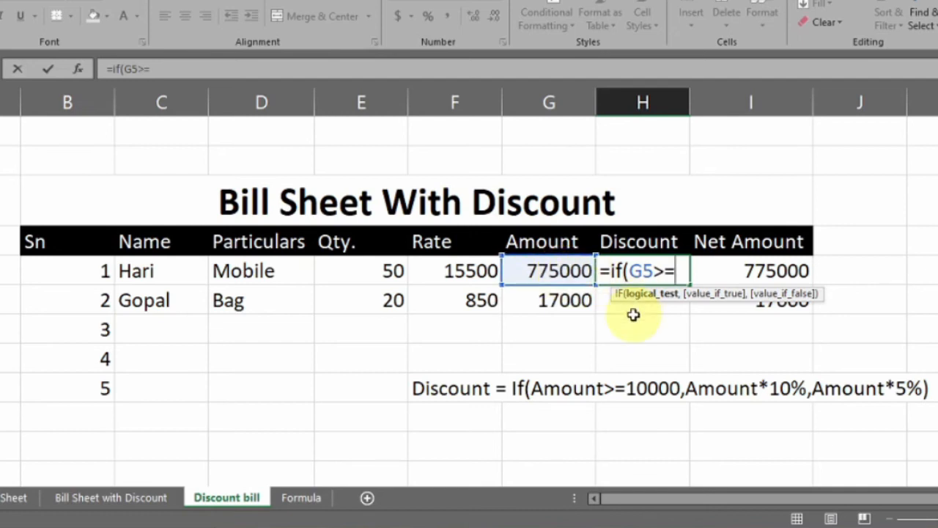
pyautogui.write('100')
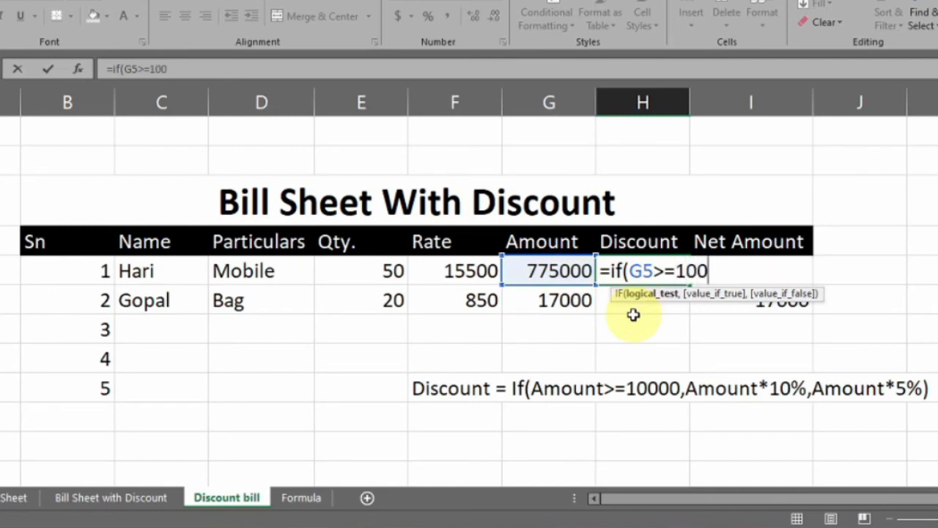
pyautogui.write('00,')
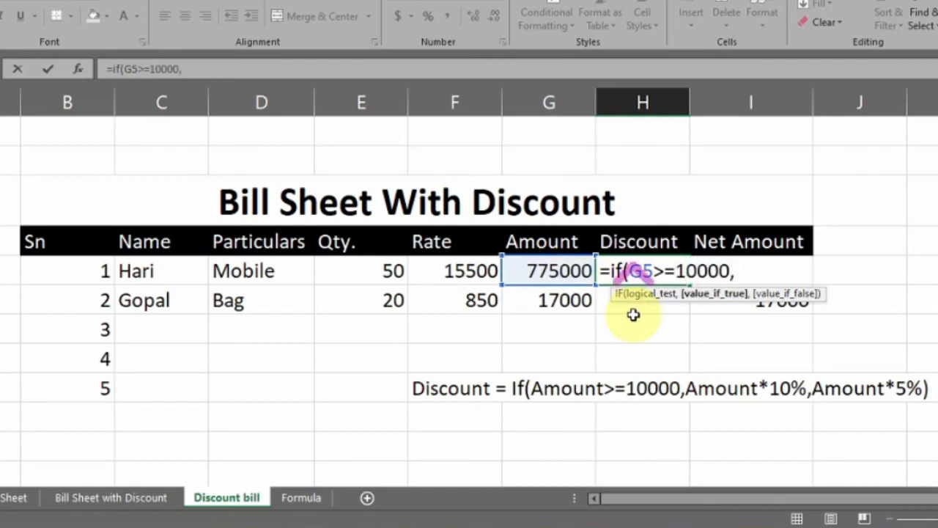
pyautogui.click(533, 269)
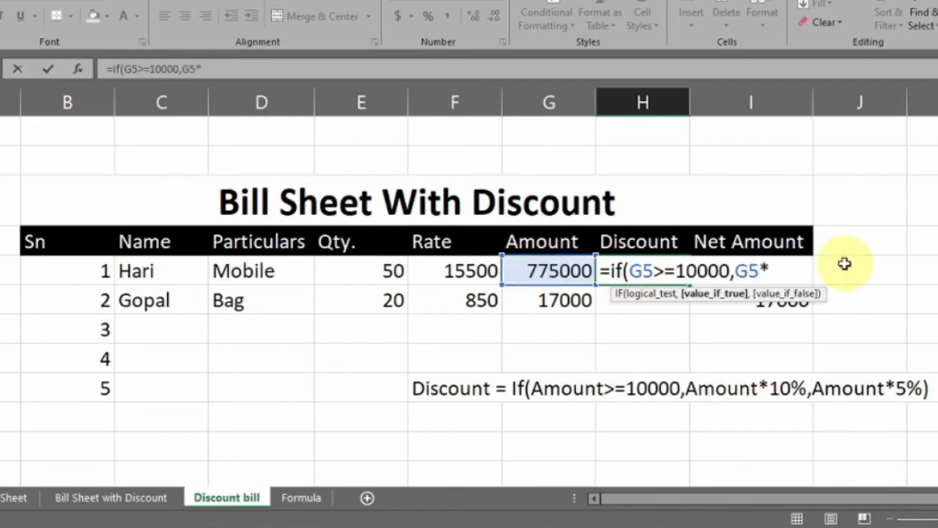
pyautogui.write('*10%')
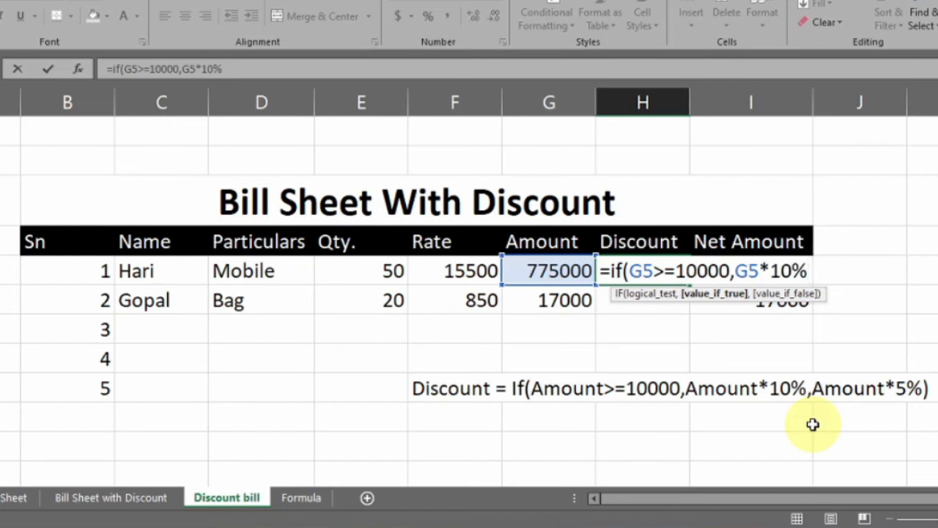
pyautogui.write(',')
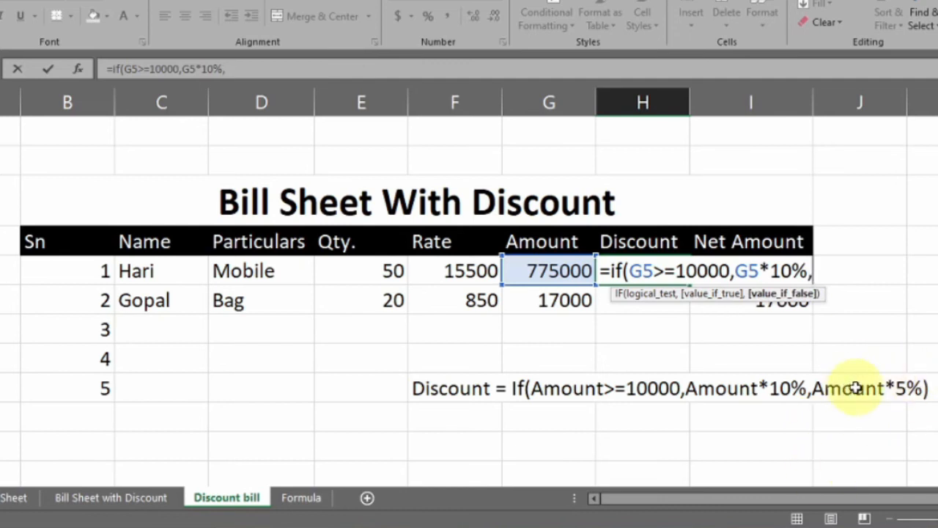
pyautogui.click(542, 271)
pyautogui.write('*')
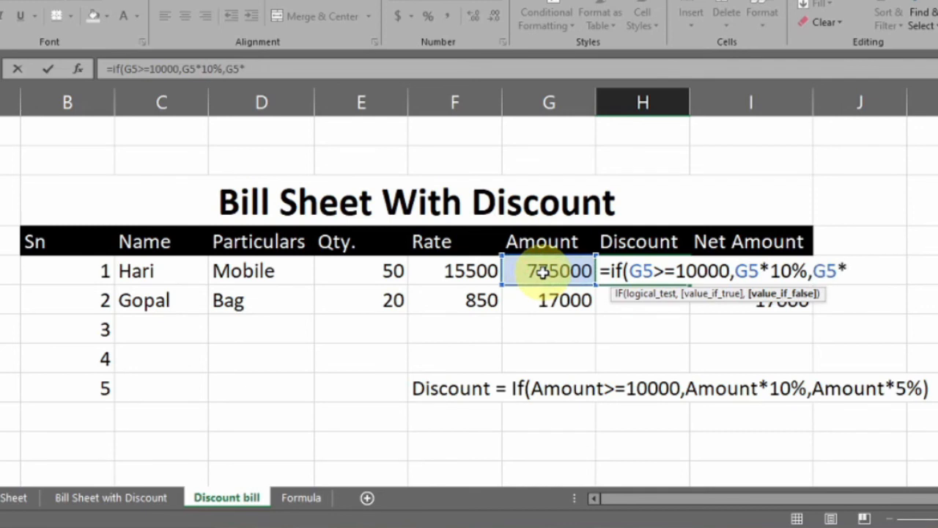
pyautogui.write('5')
pyautogui.press('shift')
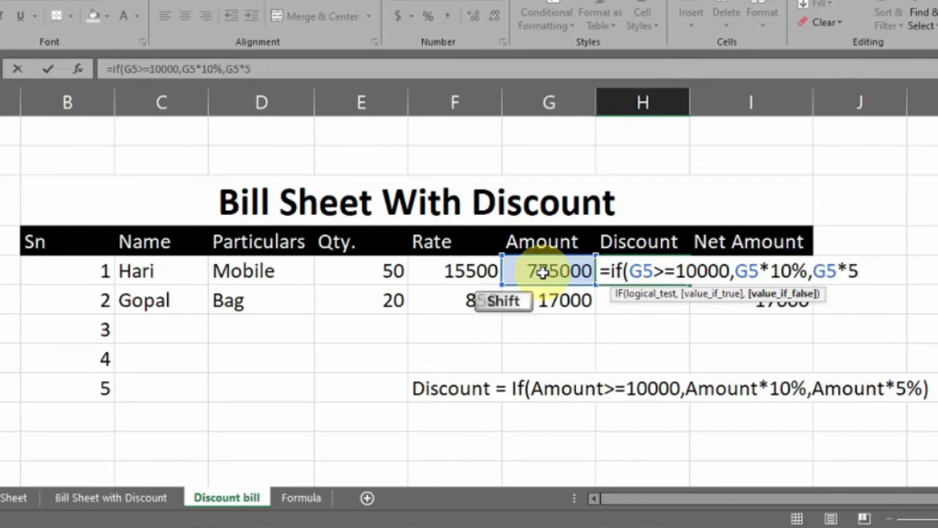
pyautogui.write('%)')
pyautogui.press('Return')
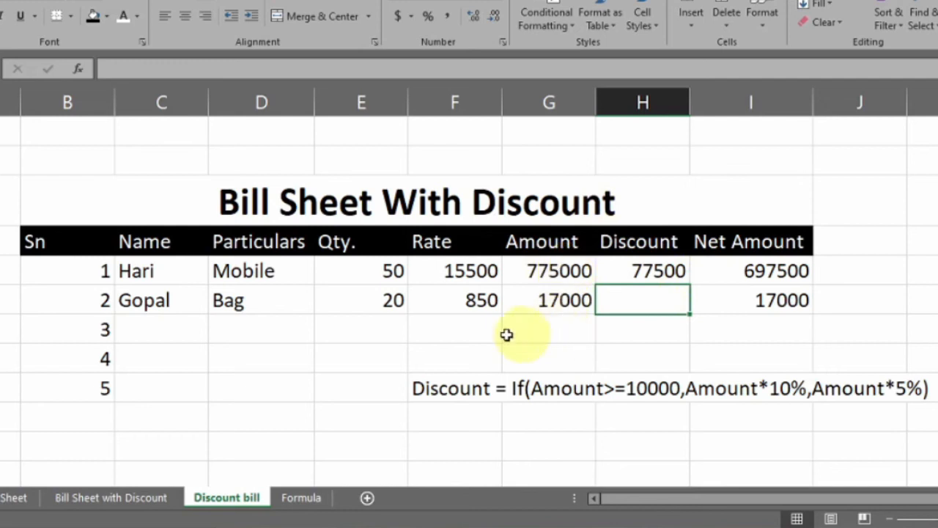
# Change the Bag item's quantity in E6 to 5
pyautogui.click(380, 296)
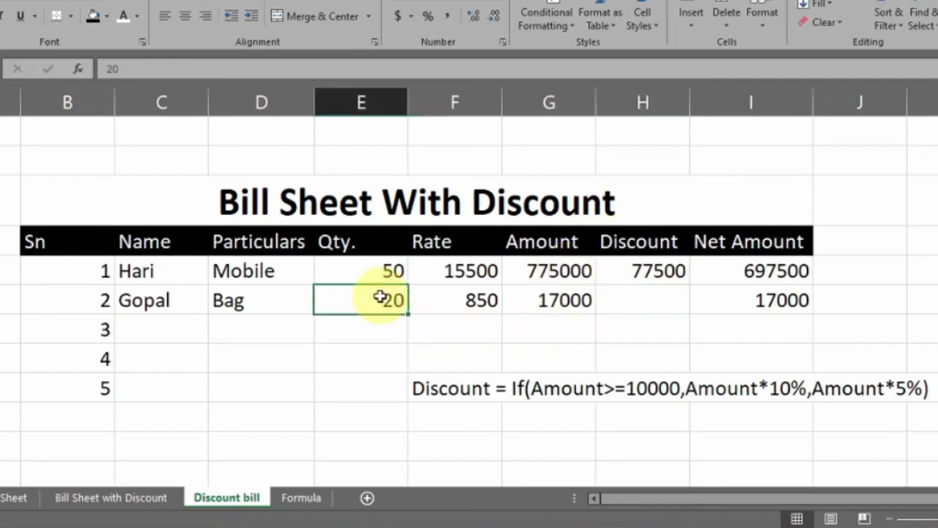
pyautogui.write('5')
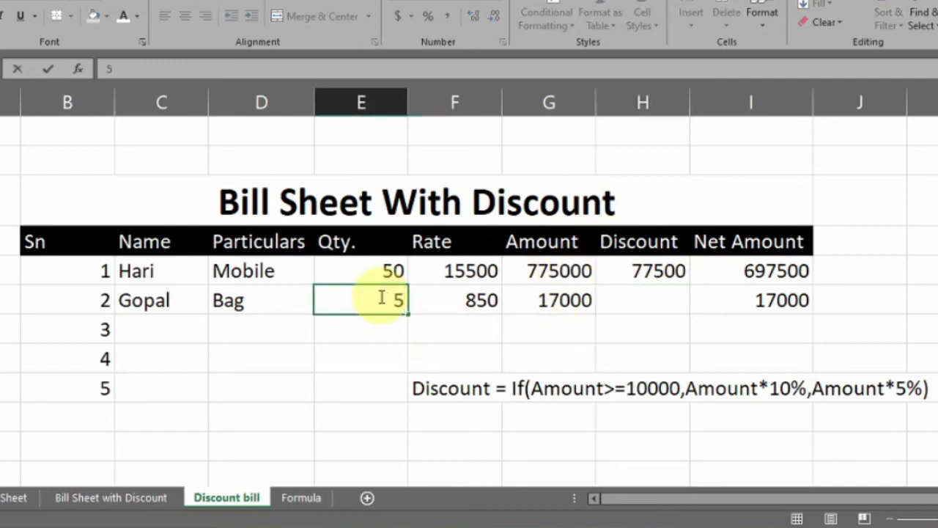
pyautogui.press('Tab')
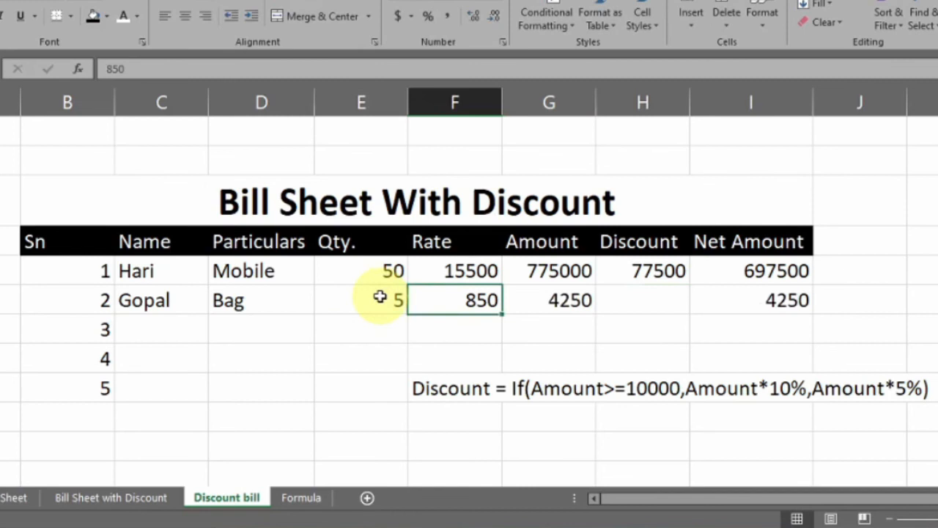
# Fill the Discount formula from H5 down to H6 and inspect the formula in each of the two cells
pyautogui.click(652, 272)
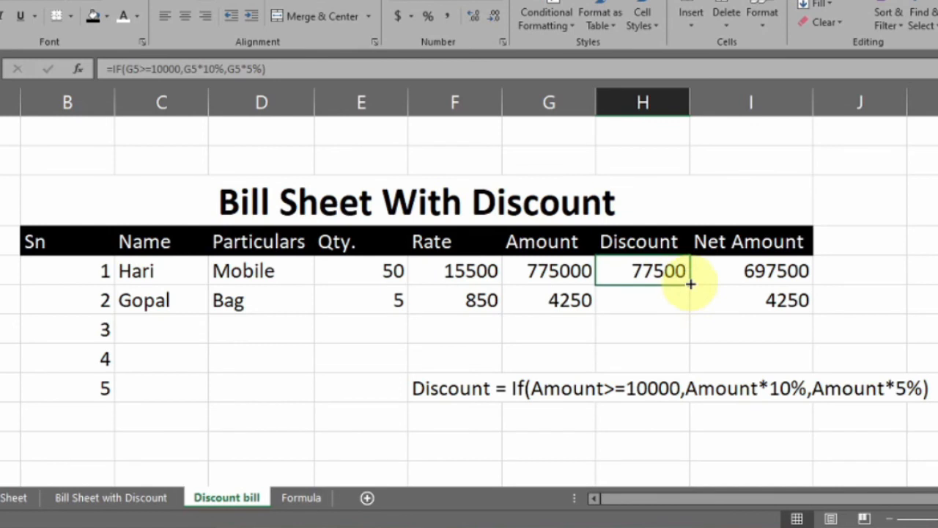
pyautogui.moveTo(689, 283); pyautogui.dragTo(690, 317)
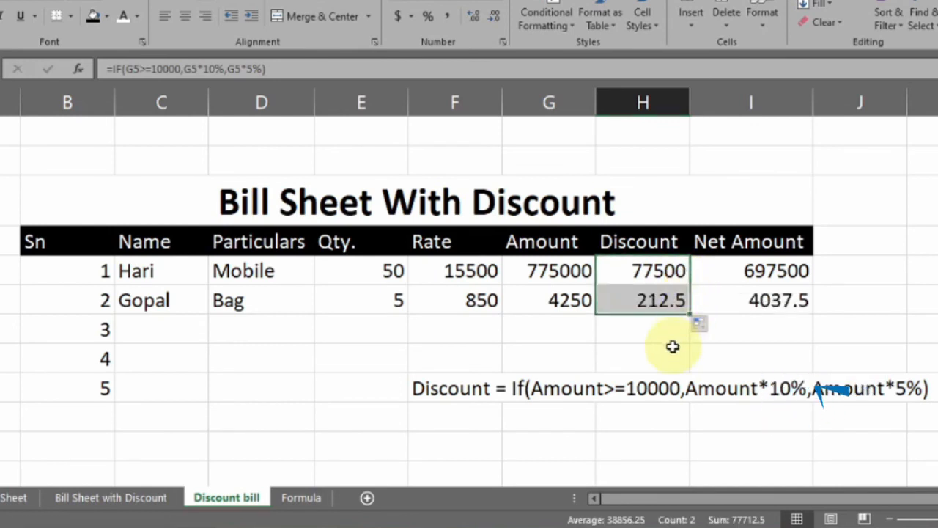
pyautogui.click(651, 301)
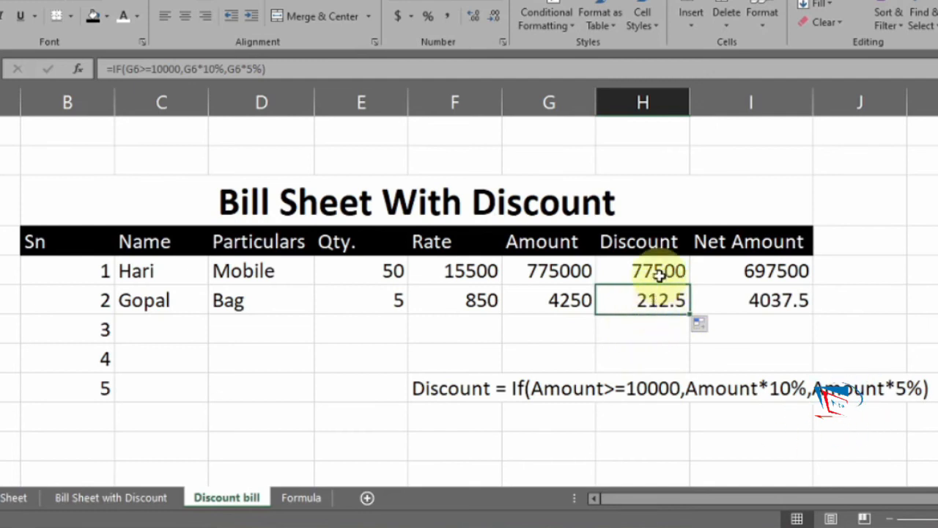
pyautogui.click(659, 273)
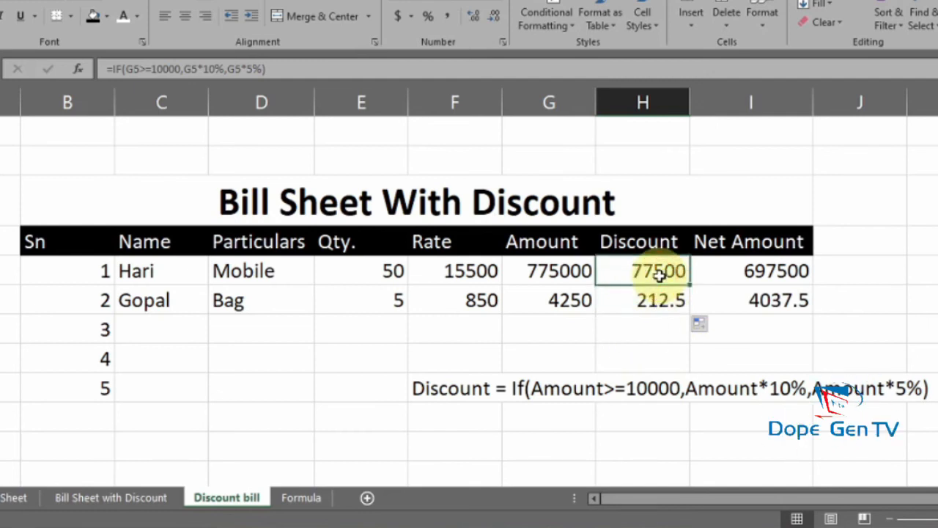
# Cross-check the Mobile item's discount by calculating =G5*10% in H7
pyautogui.click(652, 328)
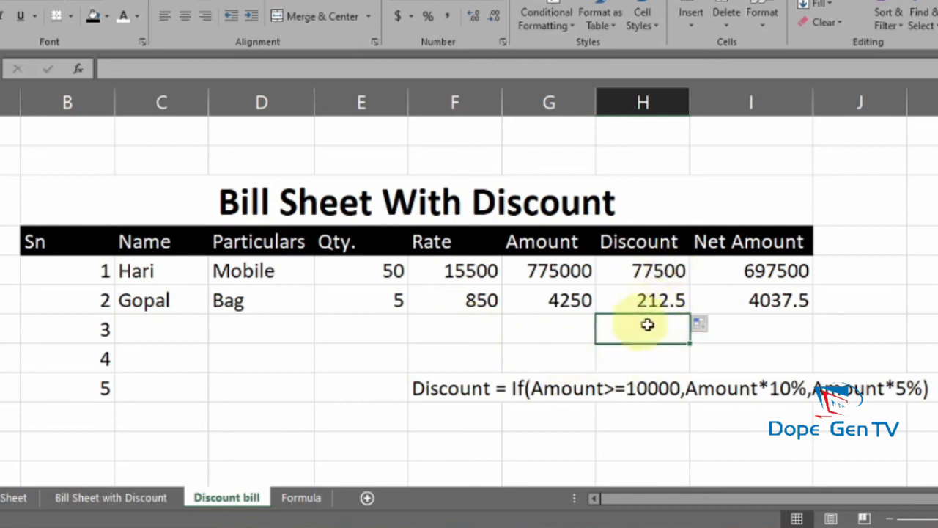
pyautogui.write('=')
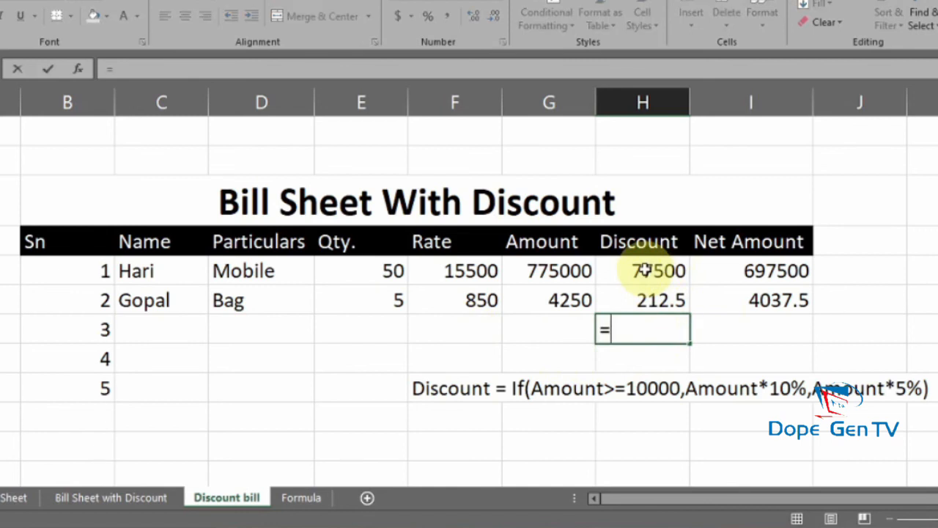
pyautogui.click(550, 271)
pyautogui.write('*10')
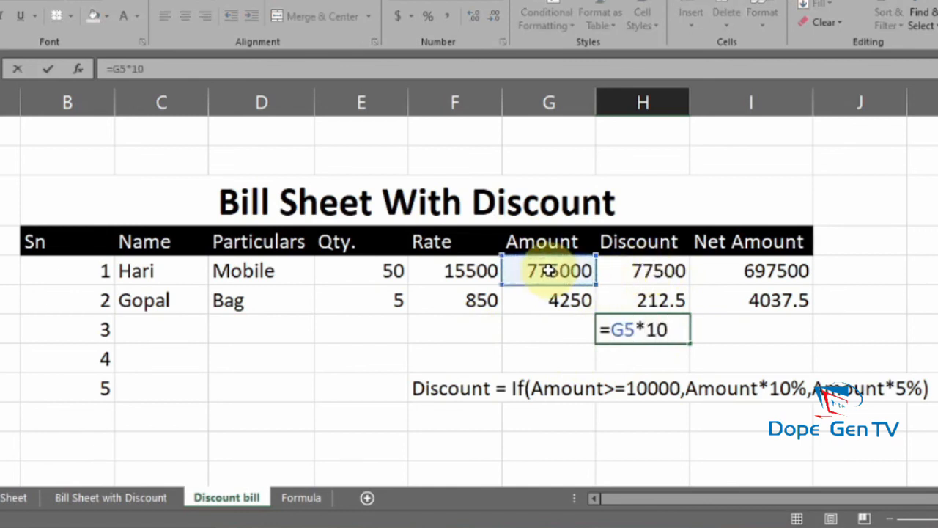
pyautogui.press('shift')
pyautogui.write('%')
pyautogui.press('Return')
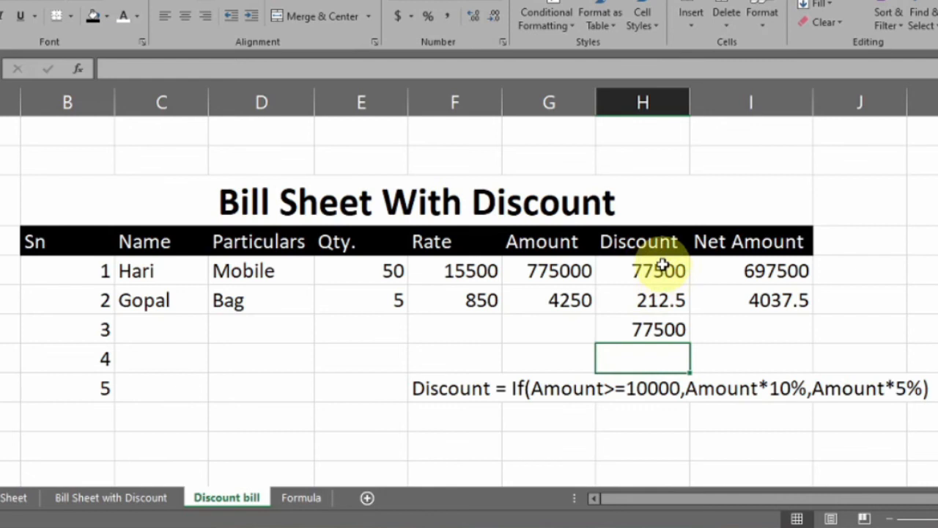
# Cross-check the Bag item's discount by calculating =G6*5% in H7, and clear the check cell
pyautogui.click(656, 329)
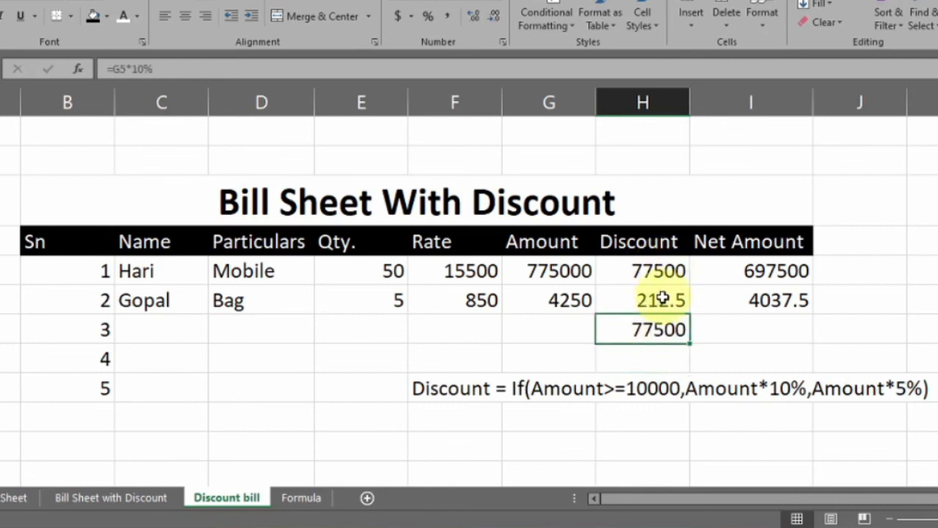
pyautogui.press('BackSpace')
pyautogui.write('=')
pyautogui.click(563, 299)
pyautogui.write('*5')
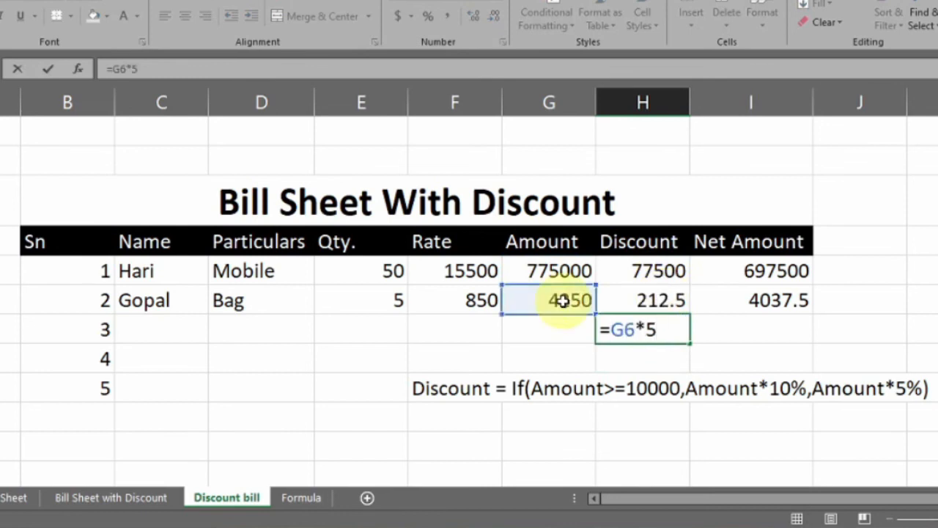
pyautogui.press('BackSpace')
pyautogui.write('5%')
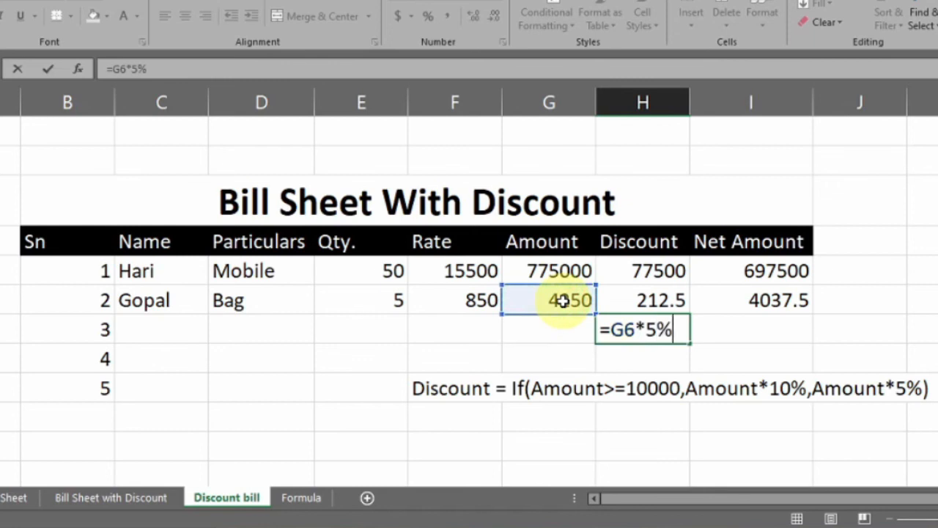
pyautogui.press('Return')
pyautogui.click(654, 327)
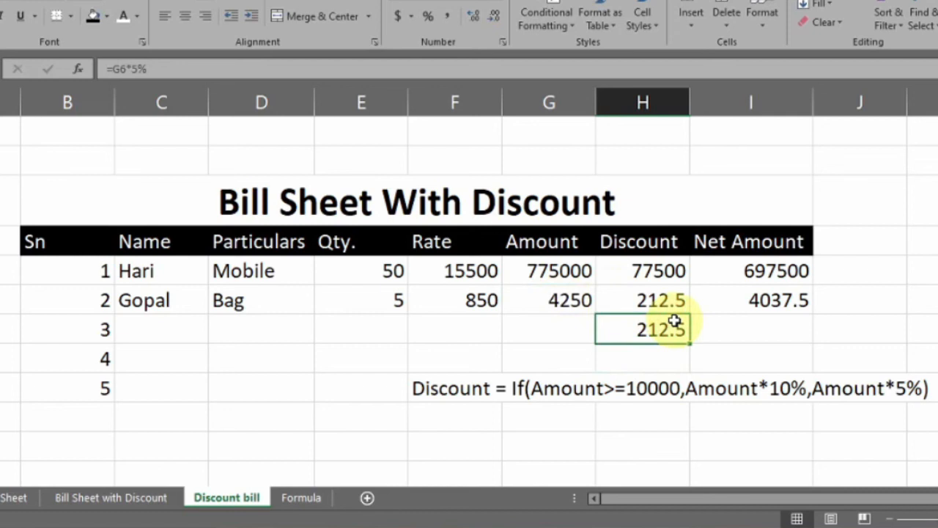
pyautogui.press('Delete')
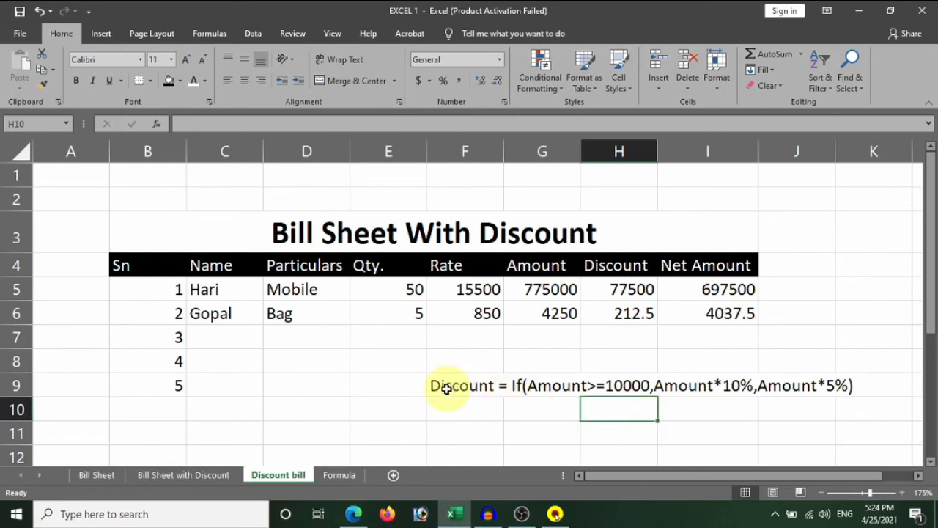
# Clear the discount formula note in row 9 and the unused serial numbers 3 to 5 in B7:B9
pyautogui.click(474, 386)
pyautogui.moveTo(501, 388); pyautogui.dragTo(840, 386)
pyautogui.press('Delete')
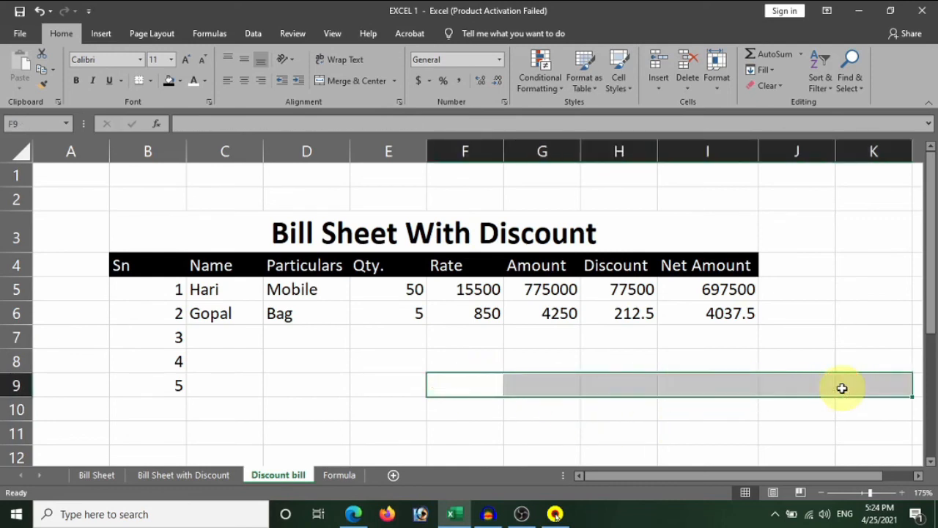
pyautogui.click(796, 409)
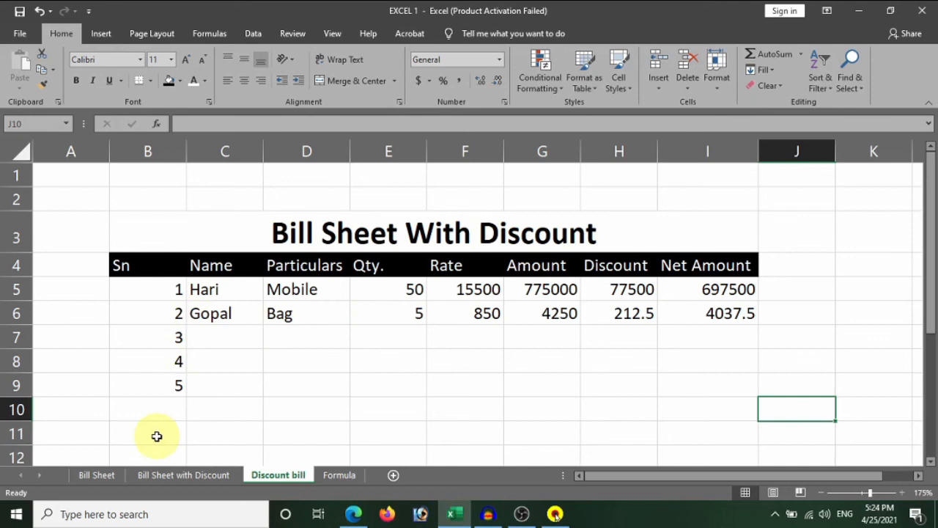
pyautogui.moveTo(168, 339); pyautogui.dragTo(169, 382)
pyautogui.press('Delete')
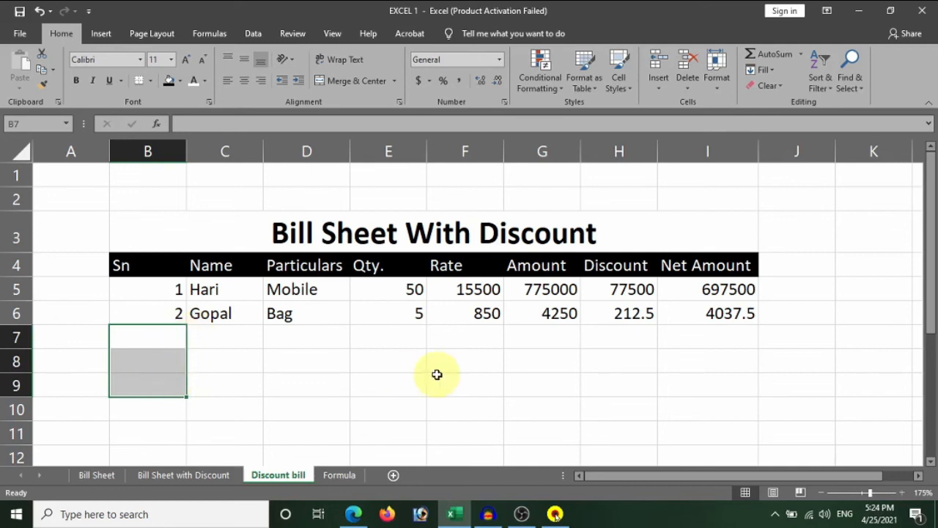
# Merge and center cells B7:H7 below the bill items and enter the label Grand Total
pyautogui.click(153, 341)
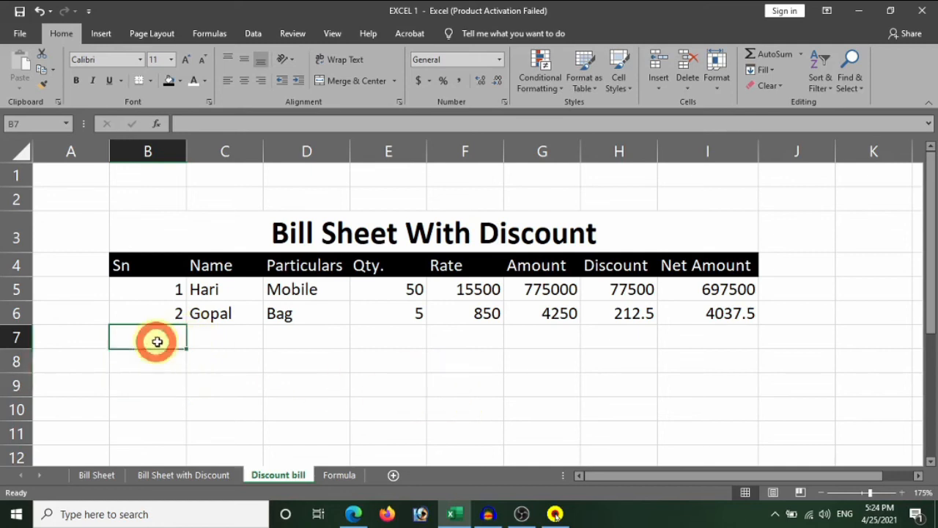
pyautogui.click(617, 335)
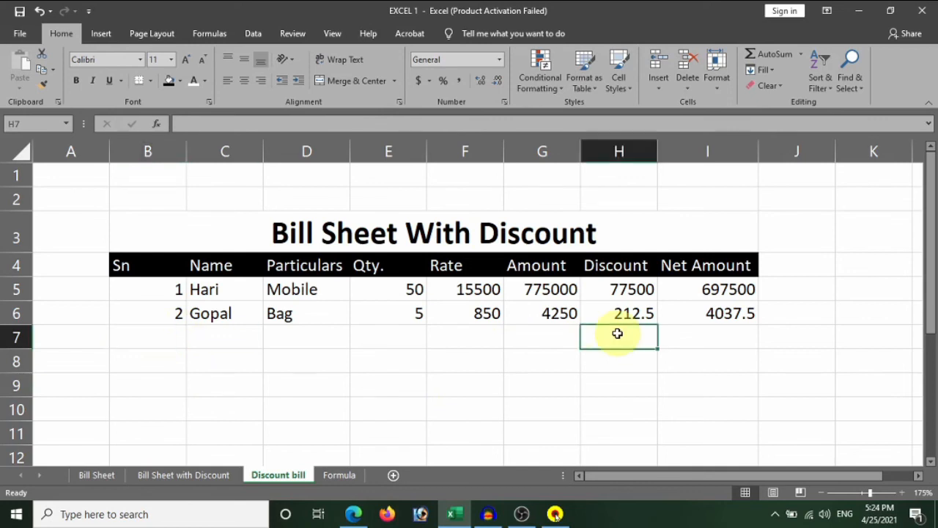
pyautogui.click(173, 336)
pyautogui.click(602, 337)
pyautogui.moveTo(169, 336); pyautogui.dragTo(645, 334)
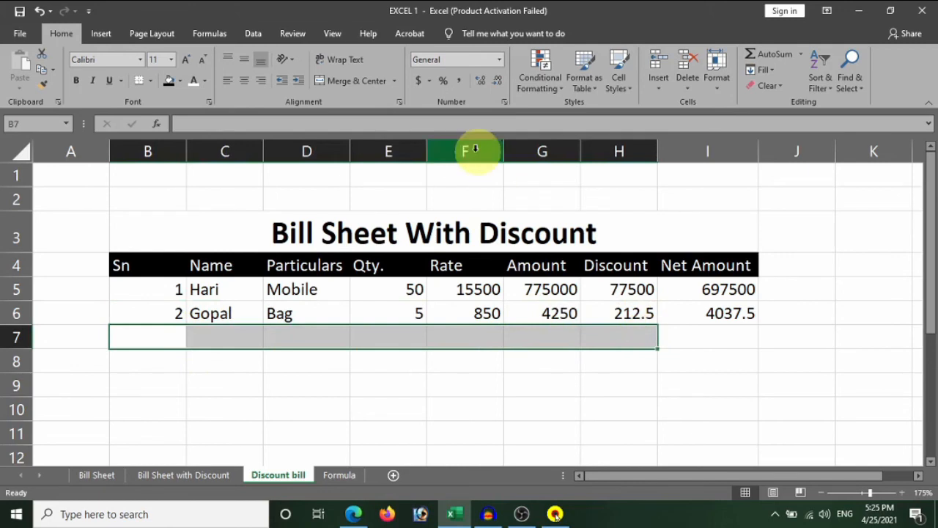
pyautogui.click(345, 87)
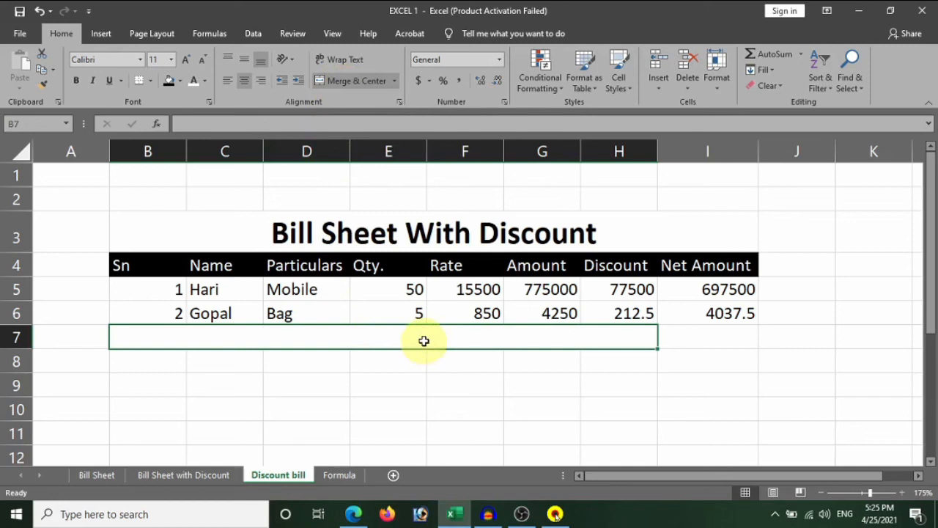
pyautogui.write('Grand ')
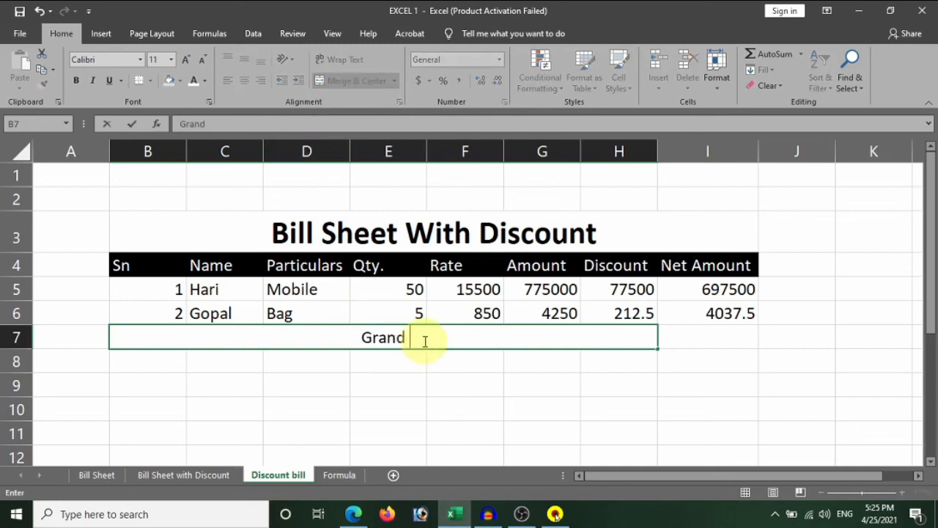
pyautogui.write('Total')
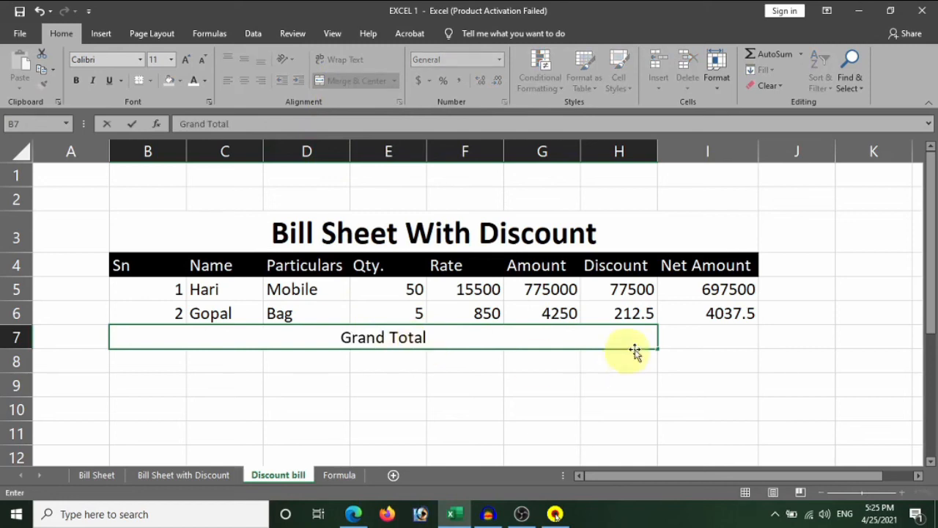
# Calculate the grand total of the Net Amount column in I7 with =sum(I5:I6)
pyautogui.click(696, 294)
pyautogui.click(699, 332)
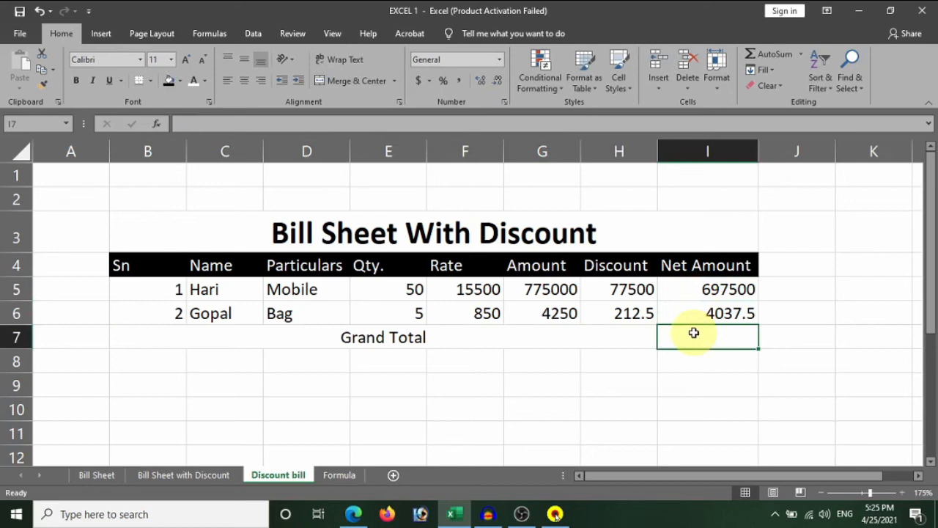
pyautogui.write('=')
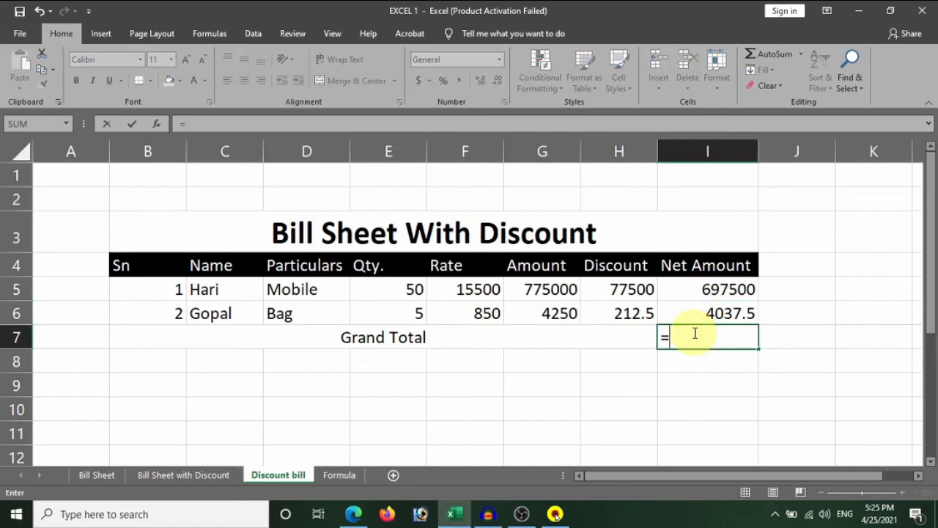
pyautogui.write('sum')
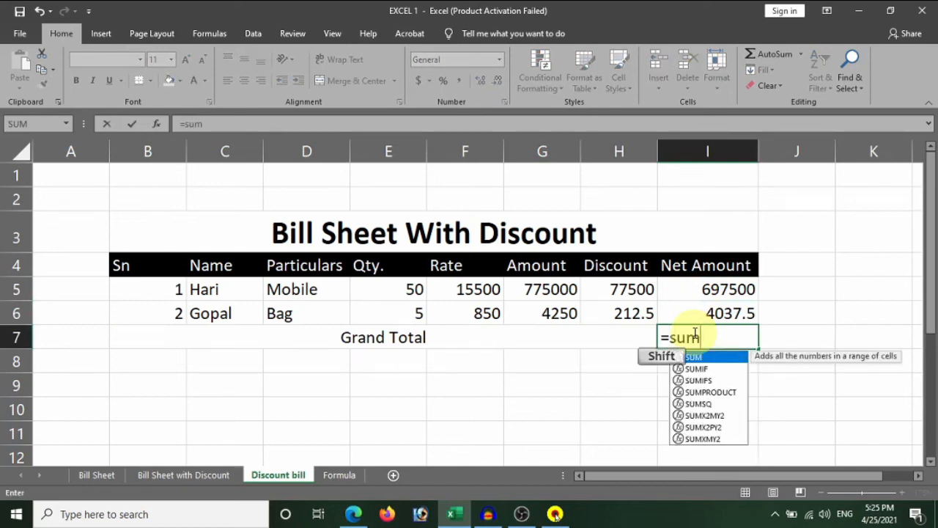
pyautogui.write('(')
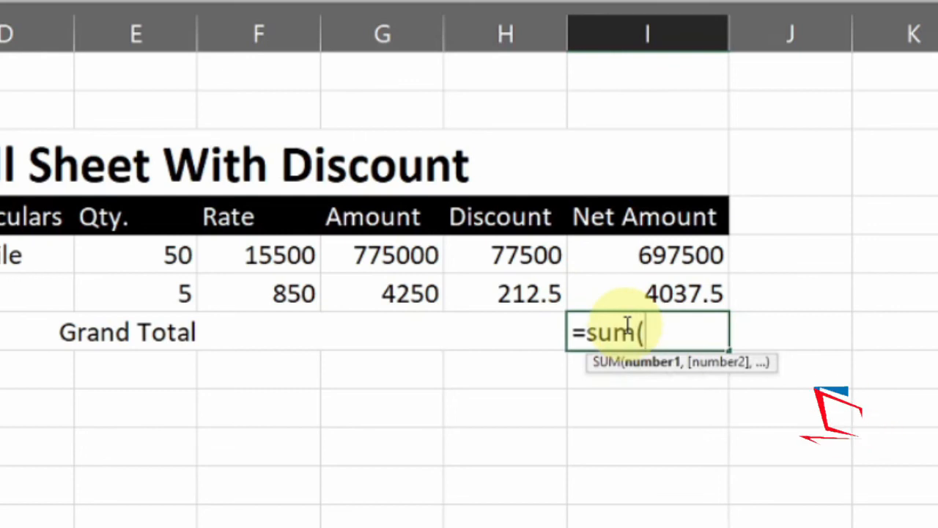
pyautogui.click(638, 264)
pyautogui.write(':')
pyautogui.click(642, 291)
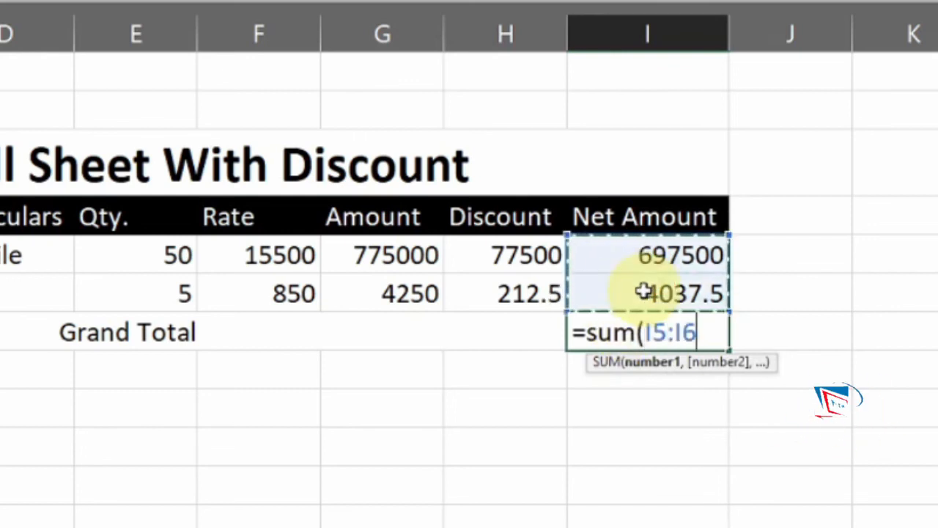
pyautogui.write(')')
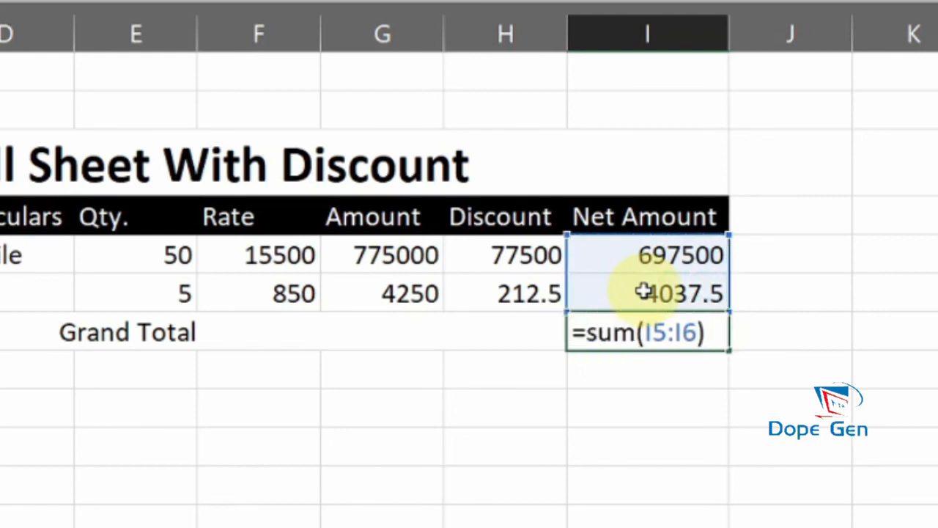
pyautogui.press('Return')
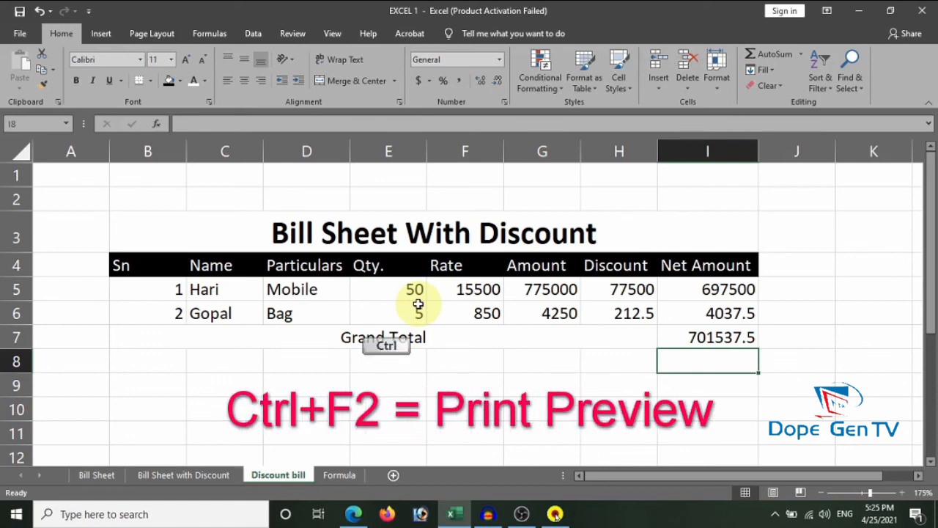
# Check the bill sheet enlarged in the print preview, and return to the worksheet
pyautogui.hotkey('ctrl', 'F2')
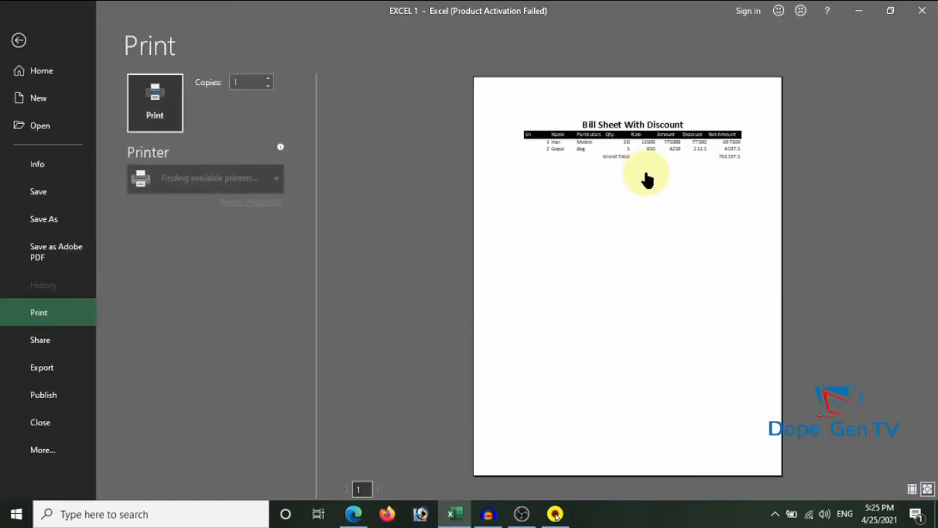
pyautogui.keyDown('ctrl'); pyautogui.scroll(1, 642, 178); pyautogui.keyUp('ctrl')
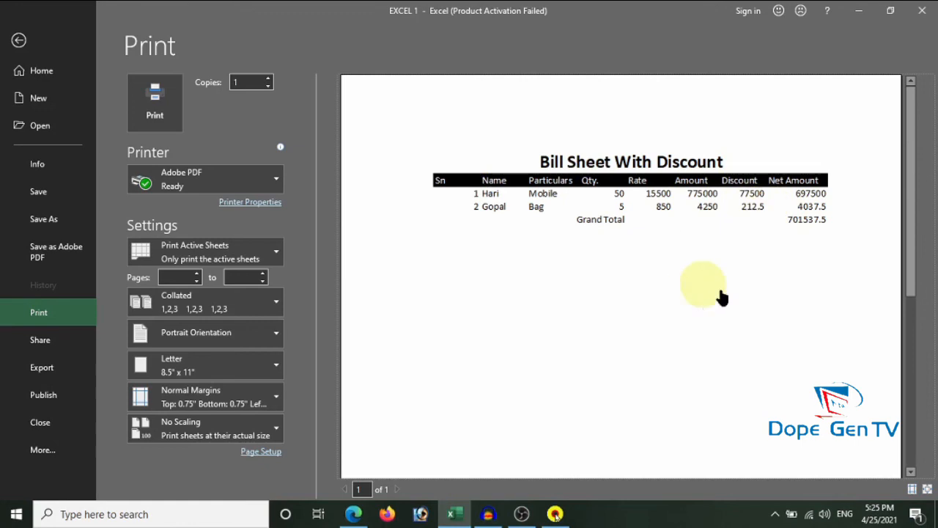
pyautogui.click(18, 41)
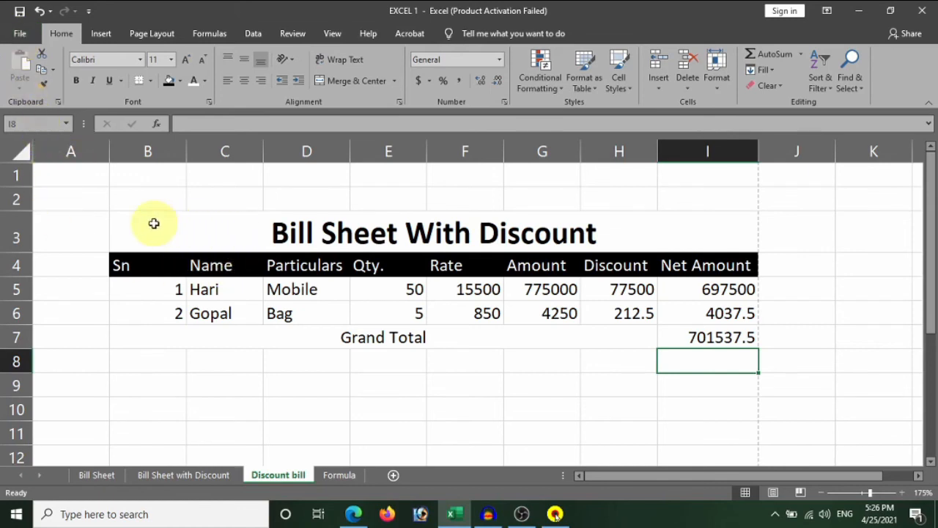
# Apply All Borders to the whole bill table, from the title row through the Grand Total row (B3:I7)
pyautogui.moveTo(154, 224); pyautogui.dragTo(511, 336)
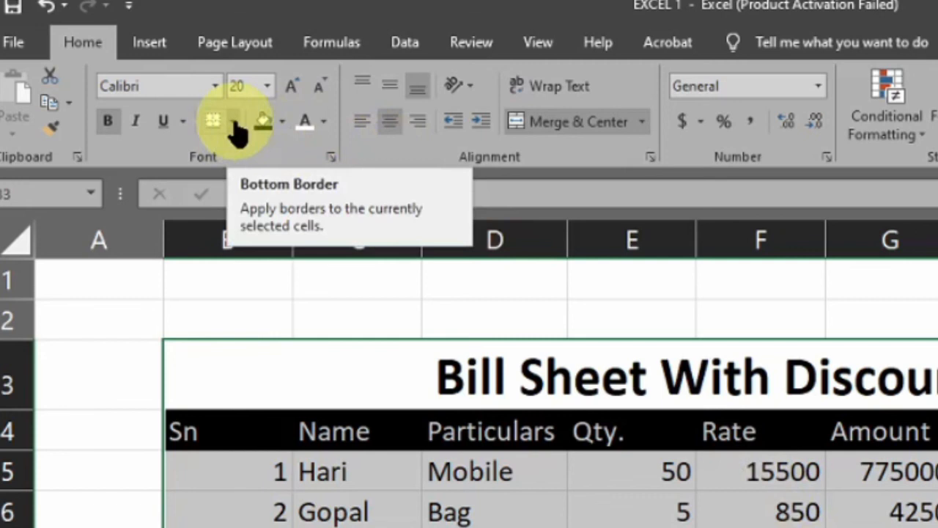
pyautogui.click(235, 123)
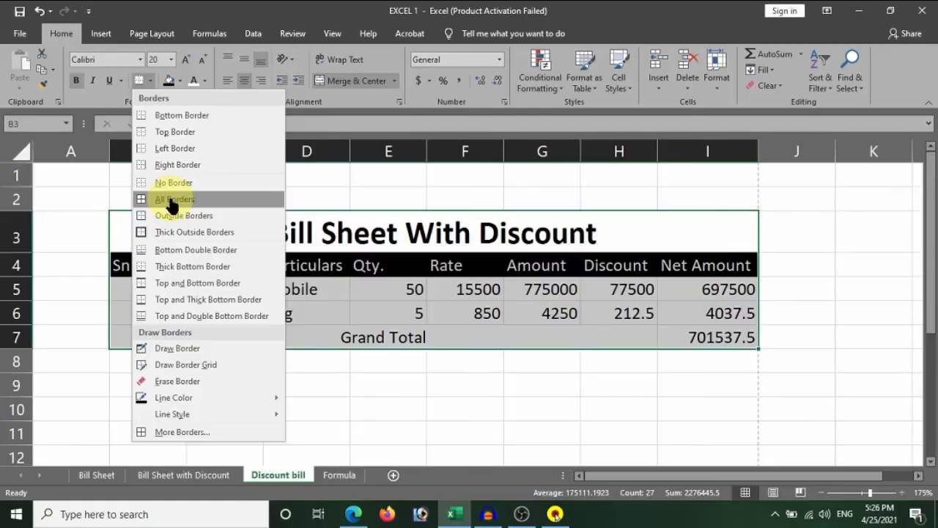
pyautogui.click(257, 320)
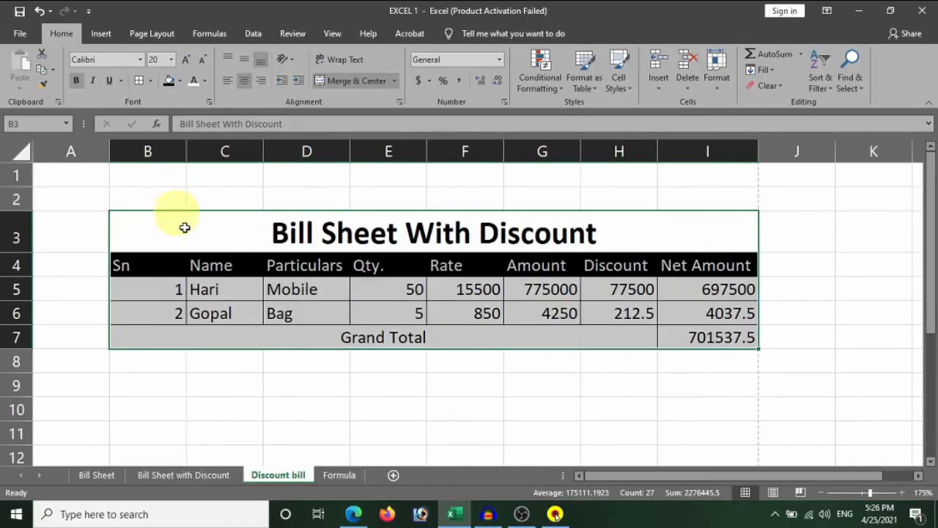
pyautogui.click(406, 385)
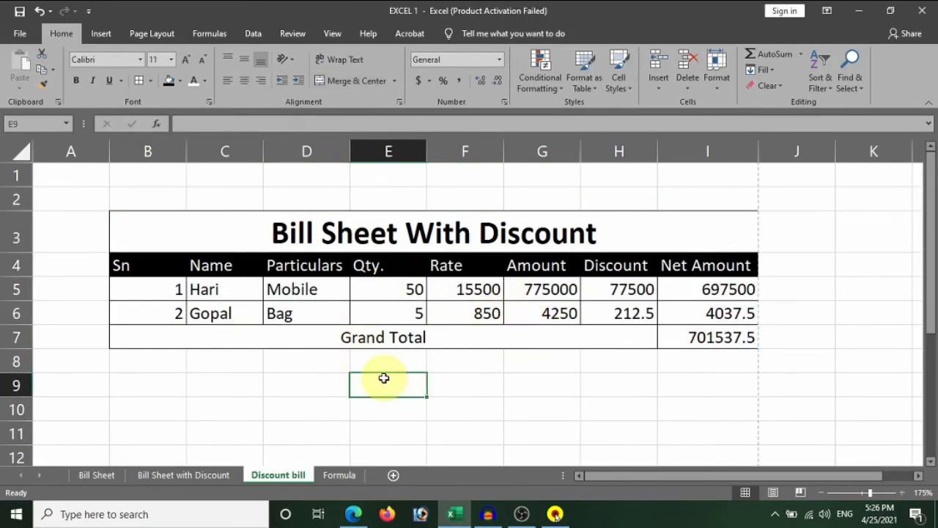
# Check the bordered bill table in the print preview and go back to the worksheet
pyautogui.press('ctrl')
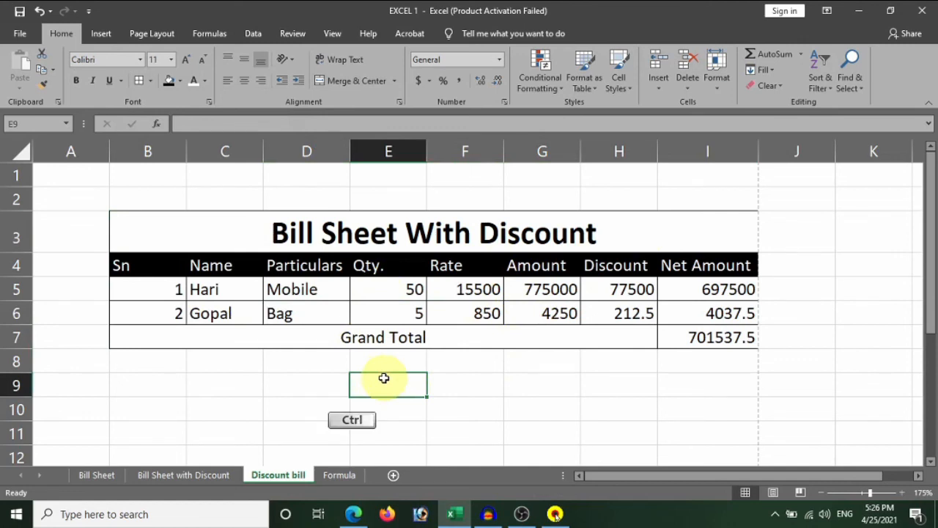
pyautogui.hotkey('ctrl', 'p')
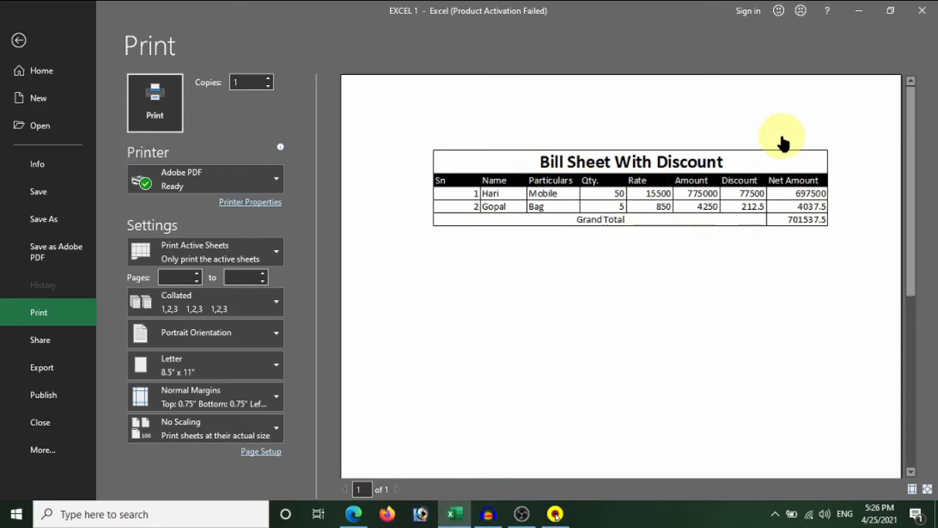
pyautogui.click(20, 41)
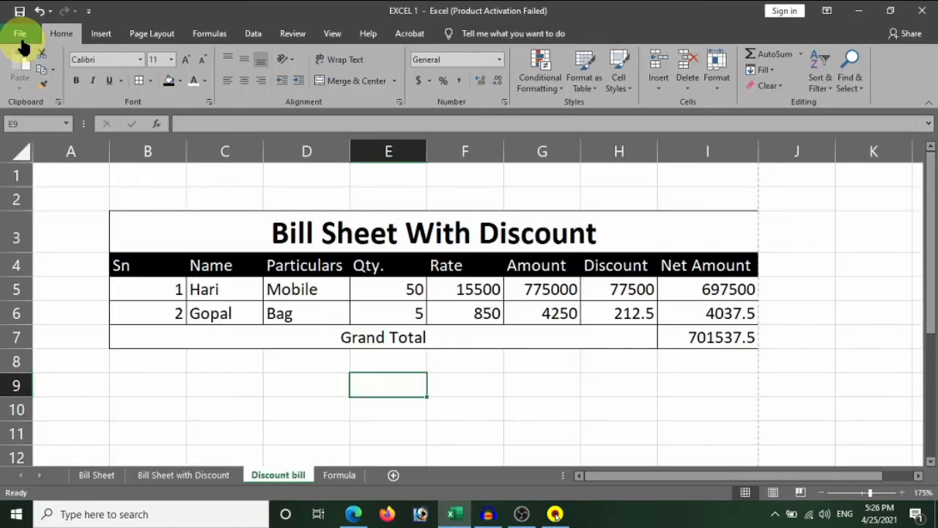